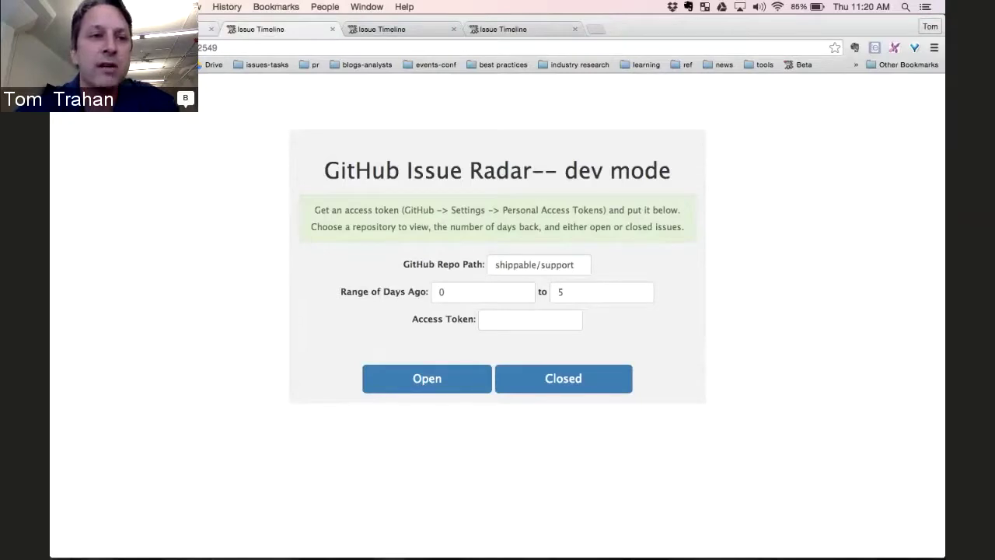
# - Switch to the browser window with the Shippable site and sign in through GitHub
pyautogui.press('super+Tab')
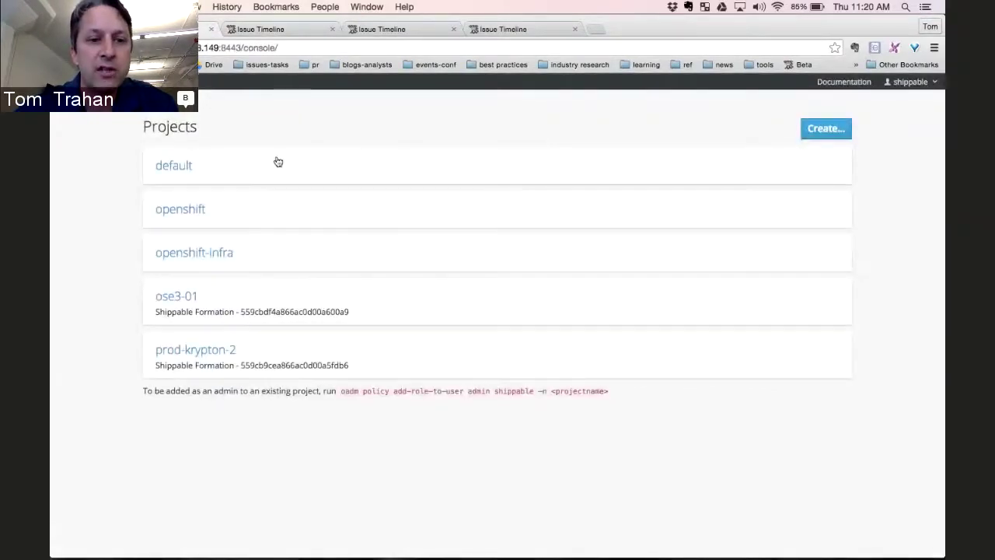
pyautogui.press('super+grave')
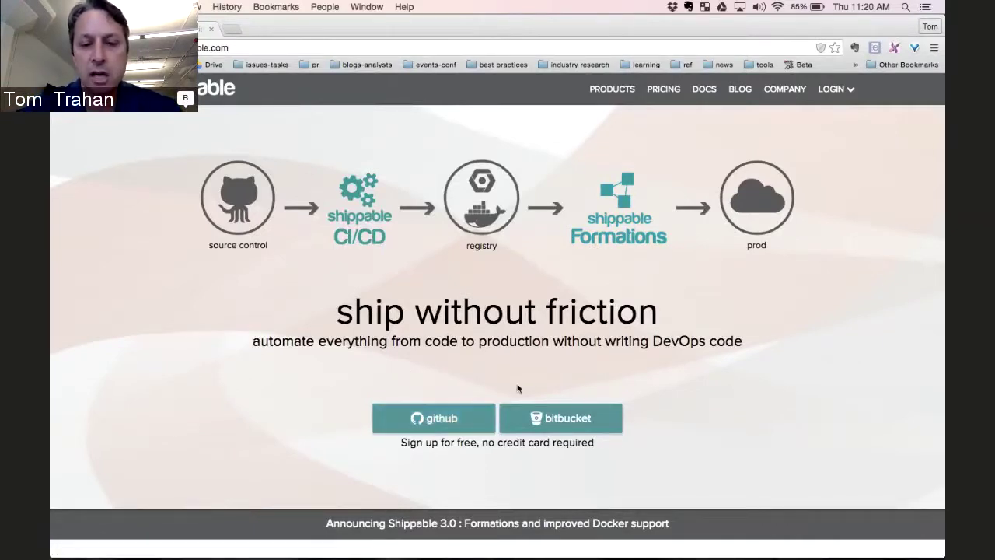
pyautogui.click(459, 426)
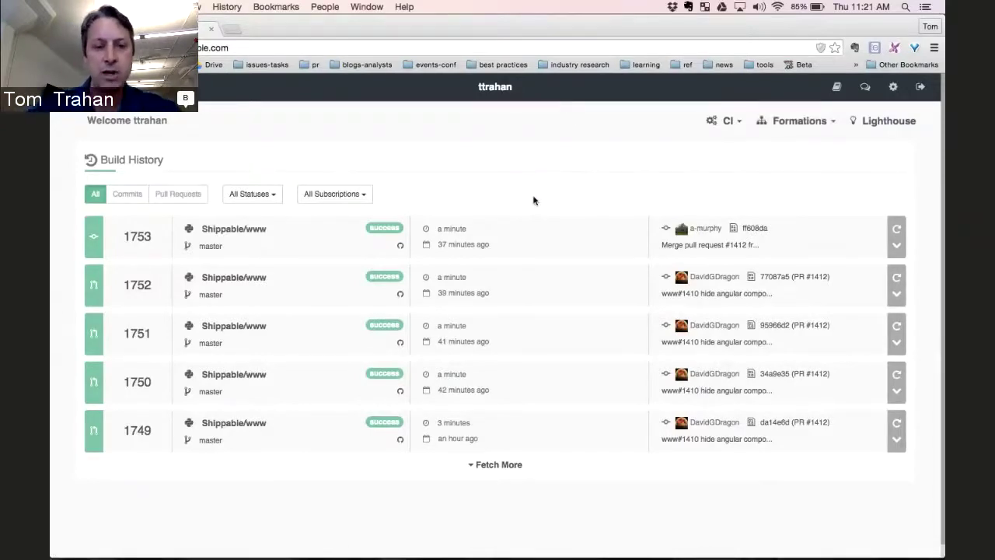
# - Filter the build history to the personal subscription and check which subscriptions are available for CI
pyautogui.click(365, 197)
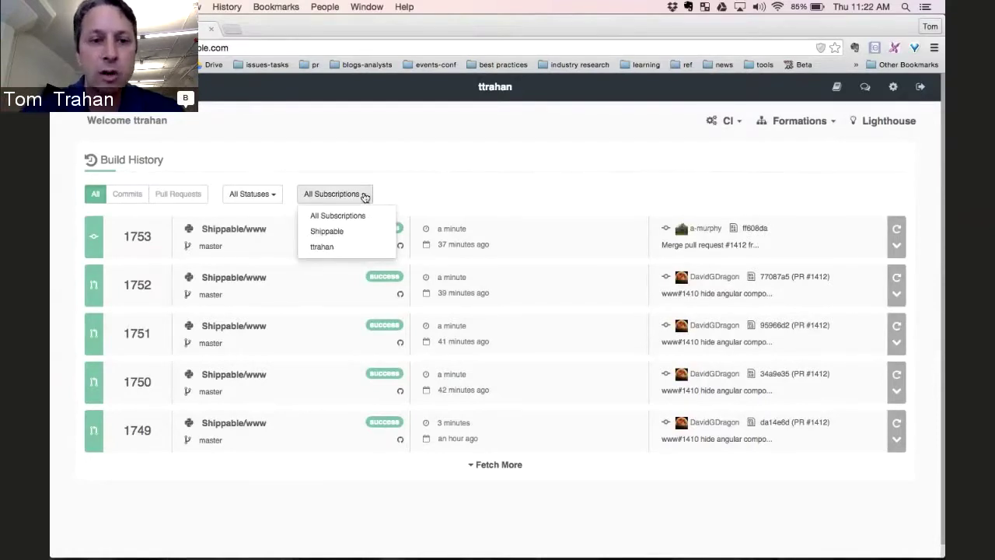
pyautogui.click(339, 247)
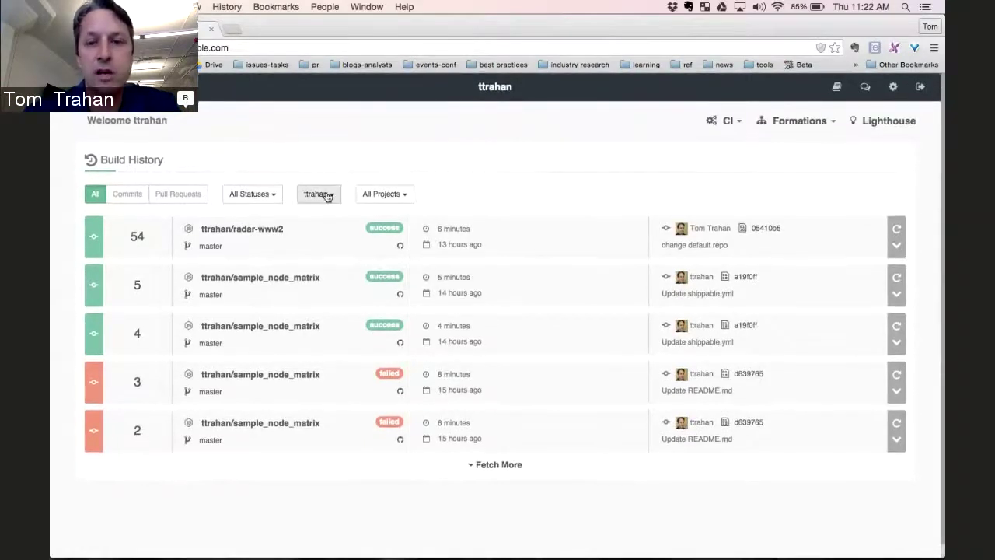
pyautogui.click(734, 123)
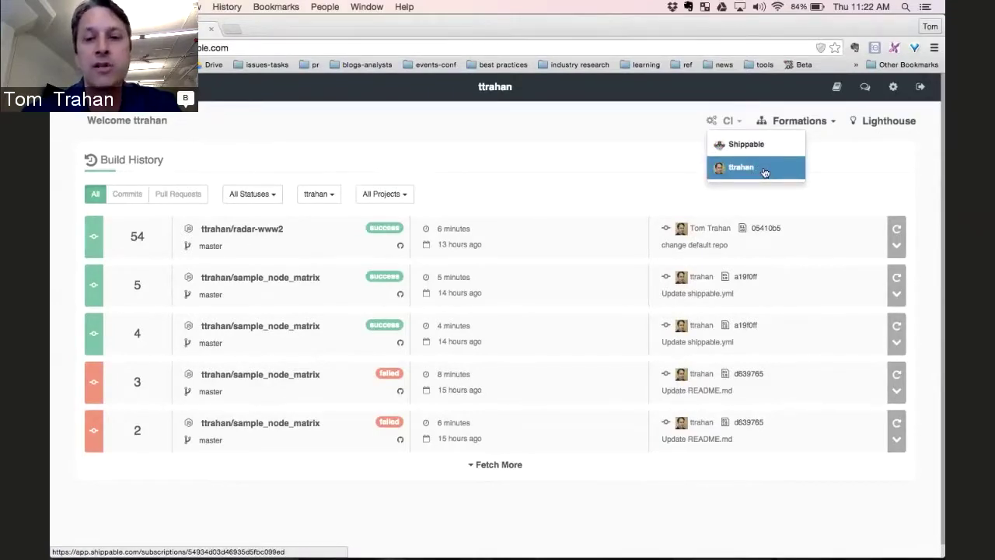
pyautogui.click(662, 161)
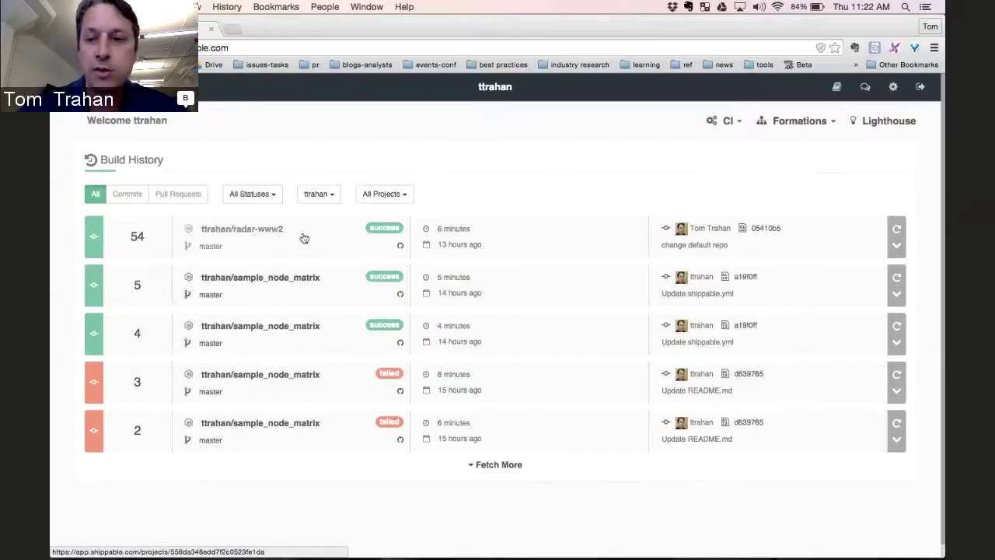
# - Expand build 54 of radar-www2 and build 5 of sample_node_matrix to examine their runtimes, coverage and test reports
pyautogui.click(897, 245)
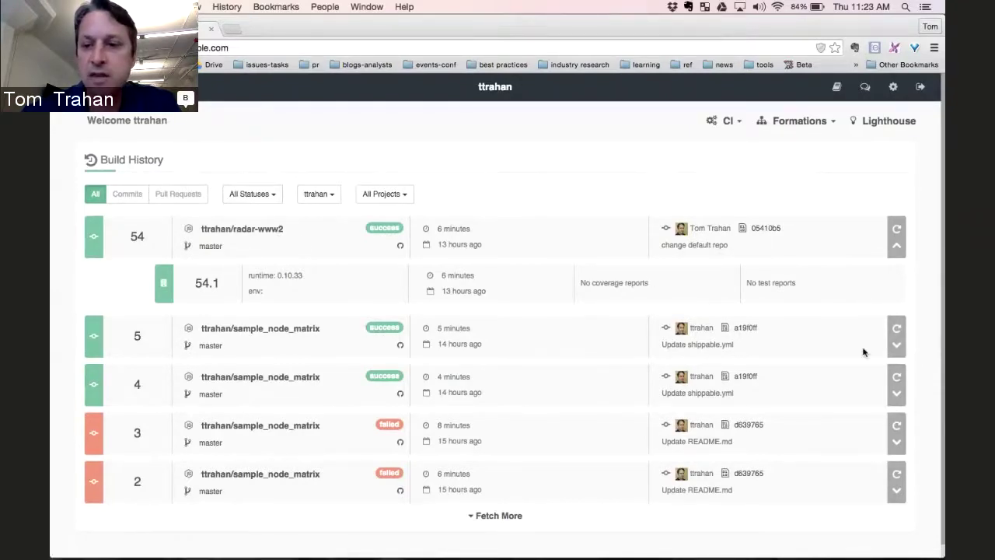
pyautogui.click(896, 344)
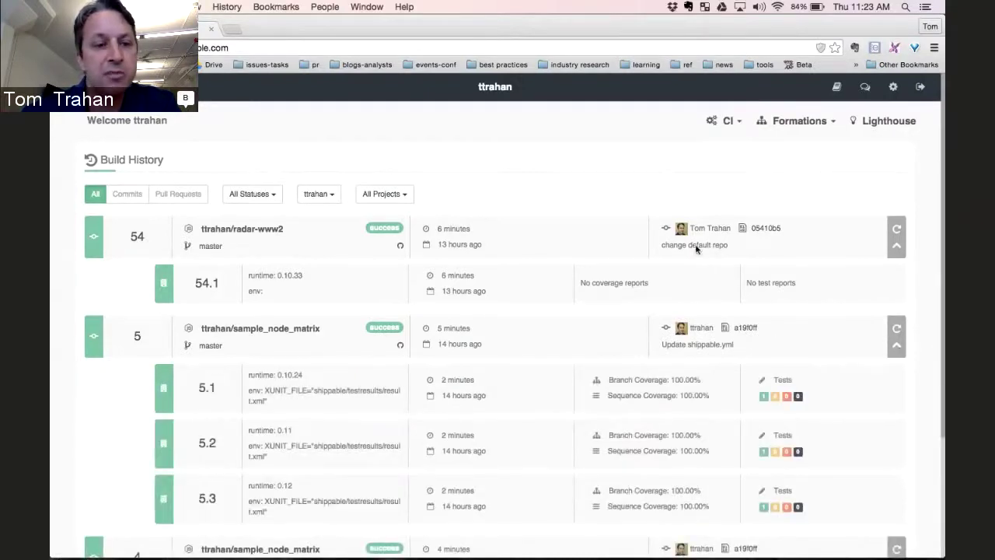
pyautogui.scroll(-1, 697, 249)
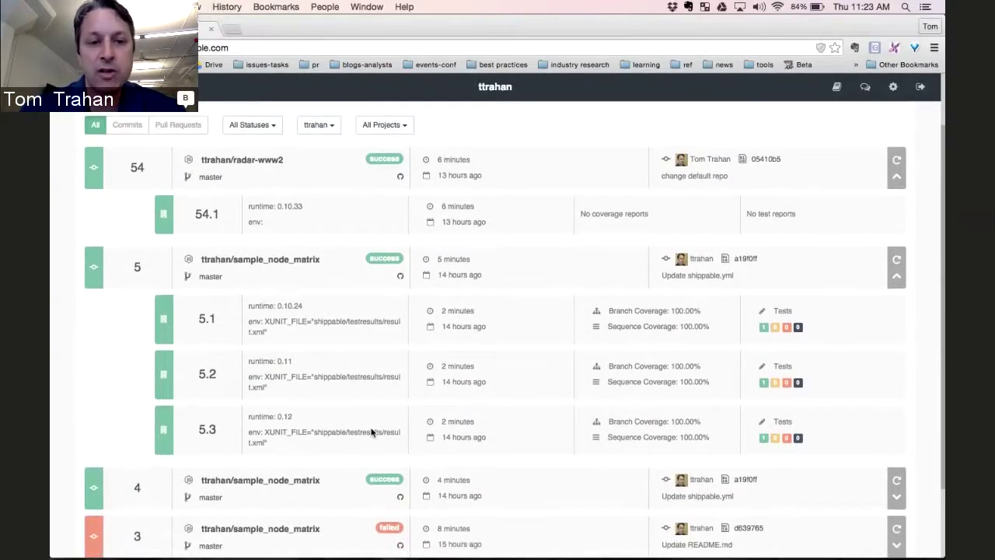
pyautogui.scroll(3, 372, 431)
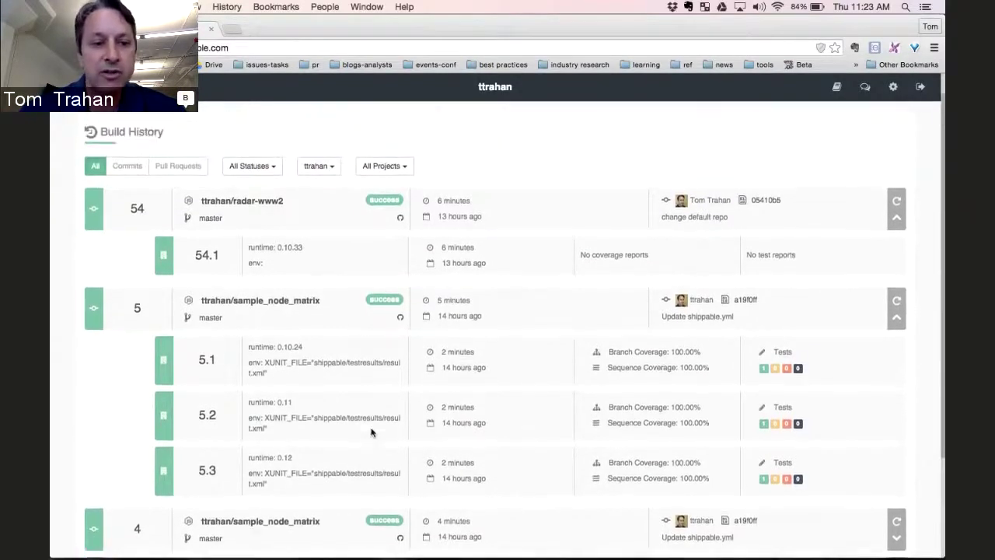
pyautogui.scroll(1, 341, 398)
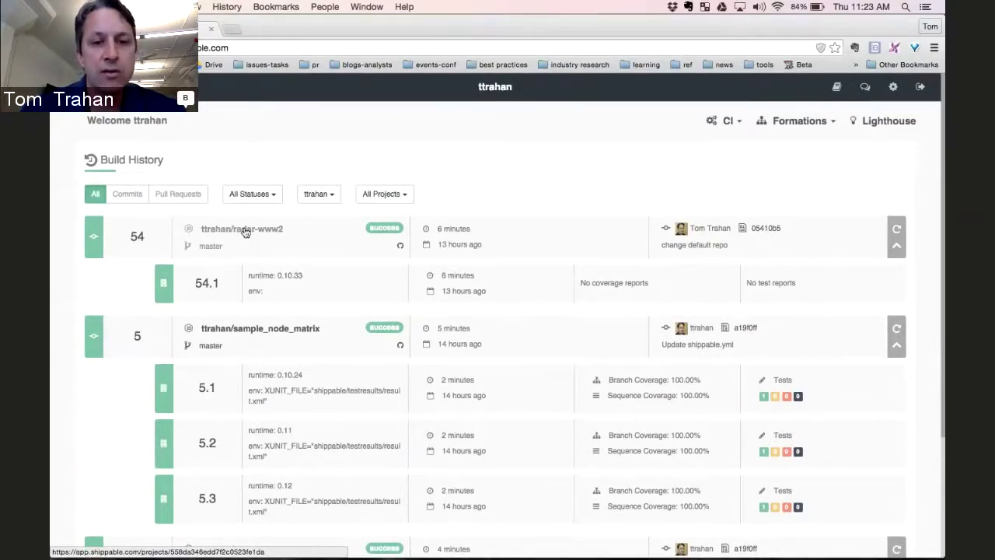
# - Open build 54 of radar-www2 and examine its console log from the first hub login to the hub push
pyautogui.click(143, 237)
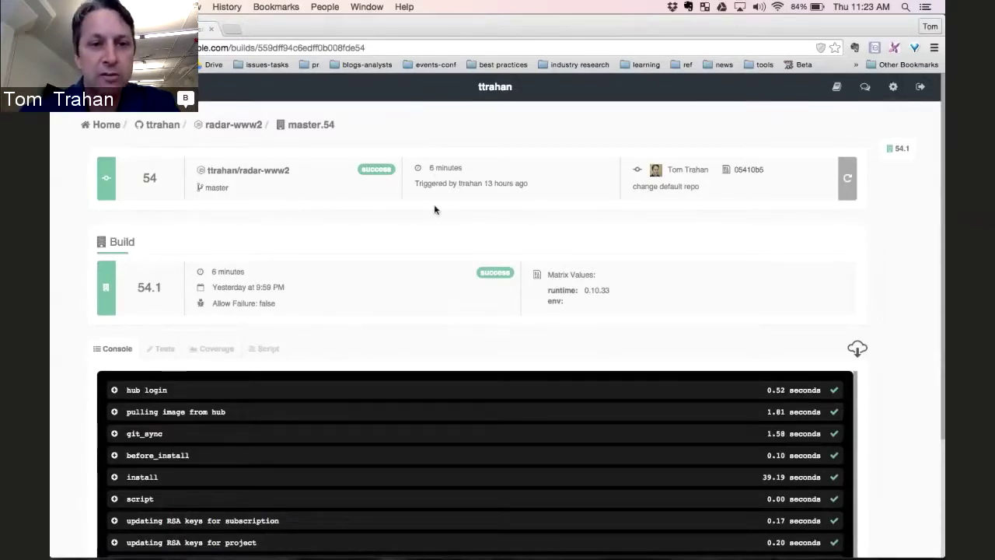
pyautogui.scroll(-1, 825, 277)
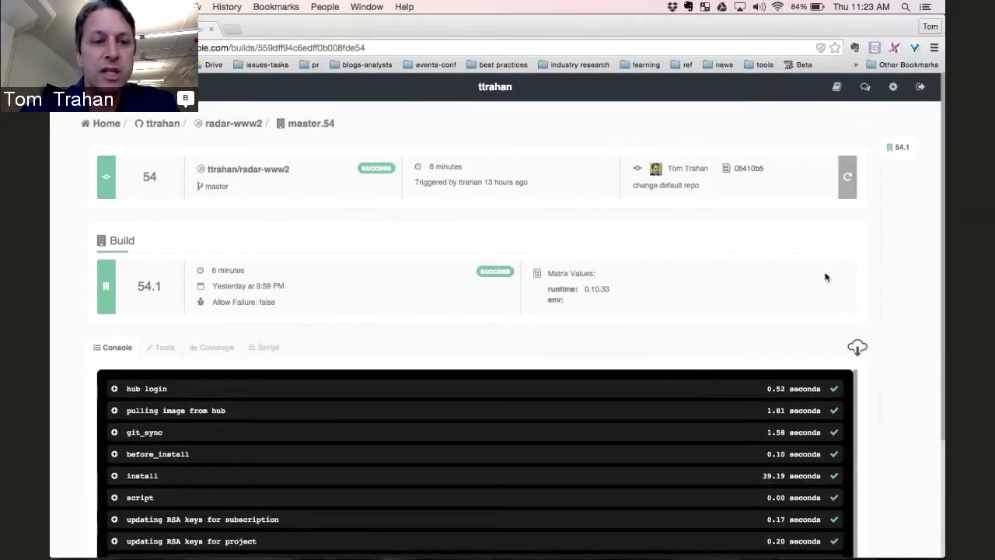
pyautogui.scroll(-3, 826, 276)
pyautogui.scroll(-5, 863, 282)
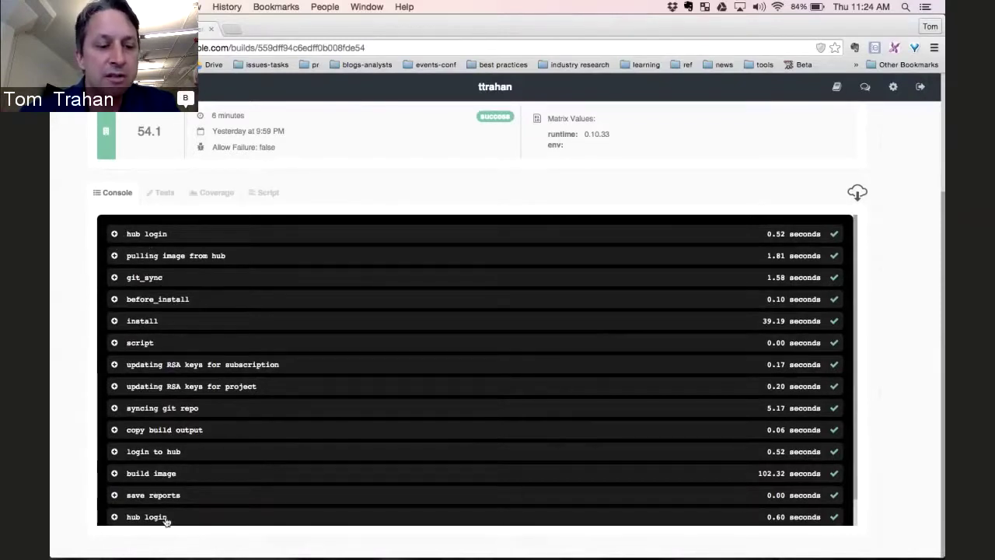
pyautogui.scroll(-2, 166, 519)
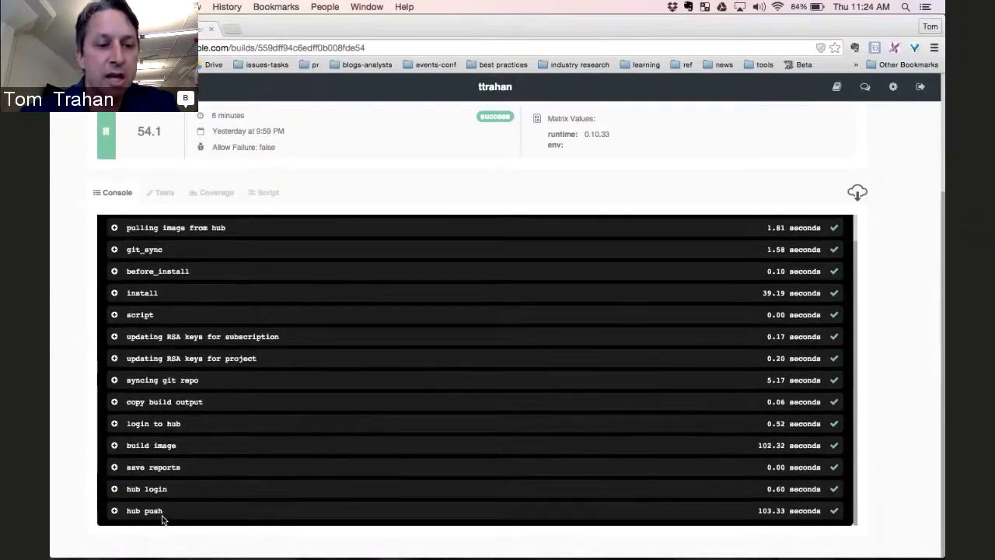
pyautogui.scroll(5, 162, 519)
pyautogui.scroll(-5, 159, 505)
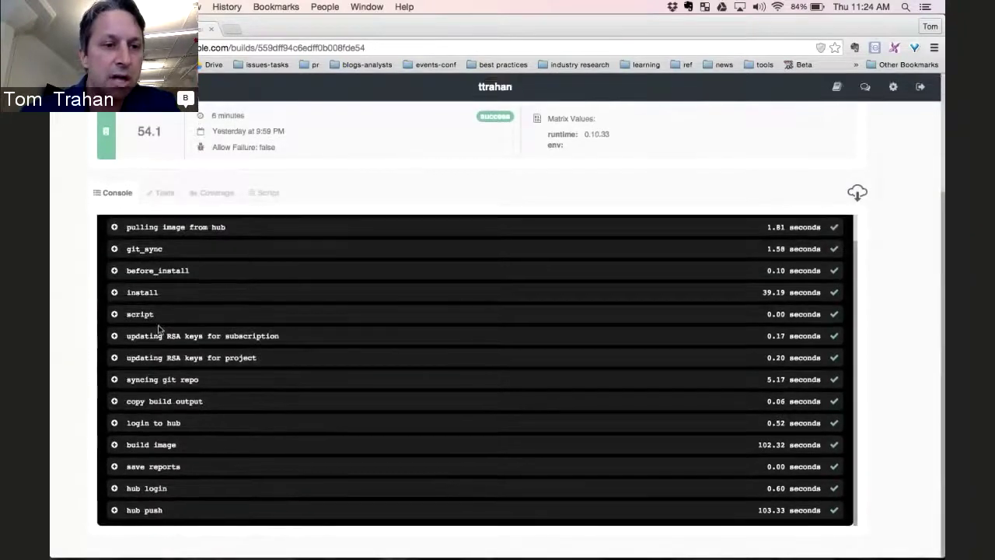
pyautogui.scroll(2, 159, 330)
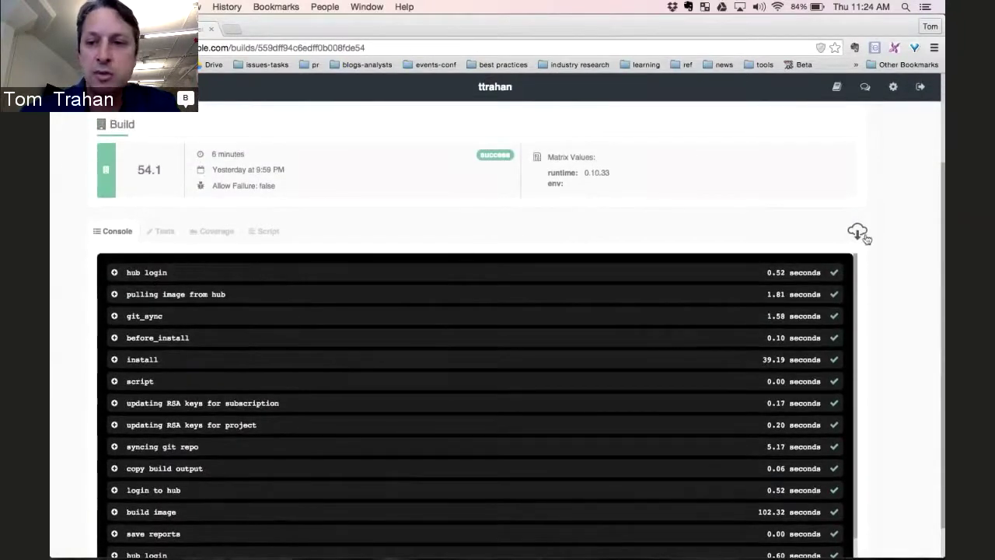
pyautogui.scroll(-1, 898, 253)
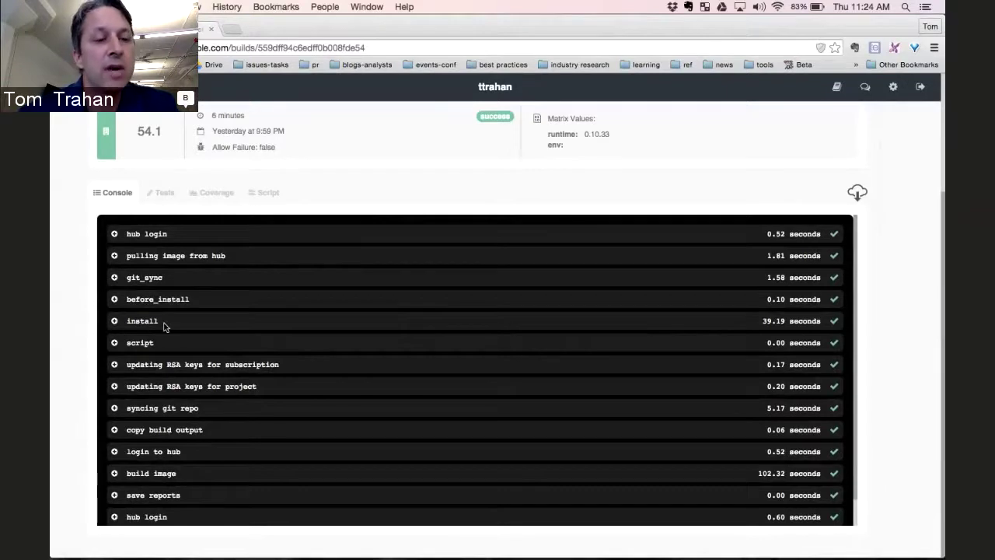
pyautogui.scroll(-2, 165, 404)
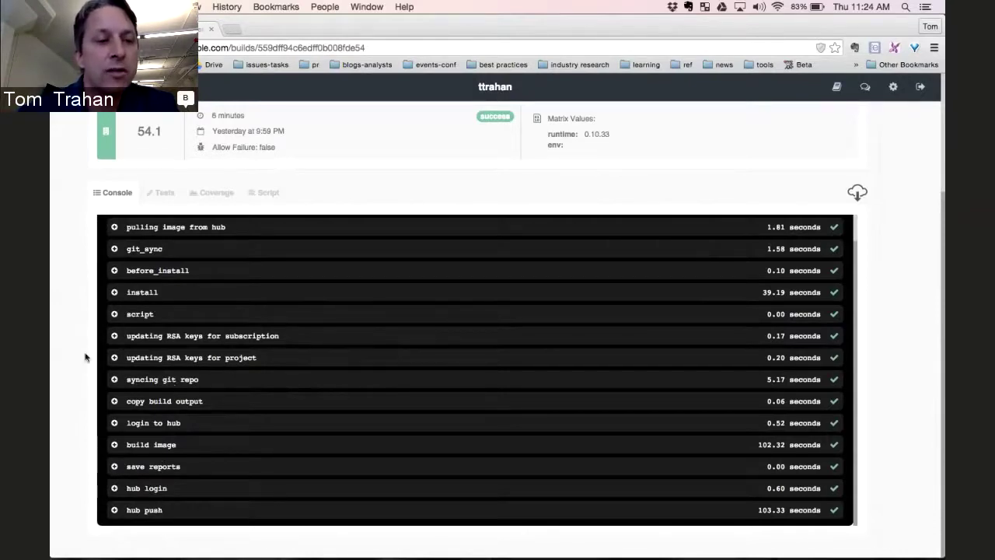
pyautogui.scroll(1, 86, 357)
pyautogui.scroll(5, 85, 358)
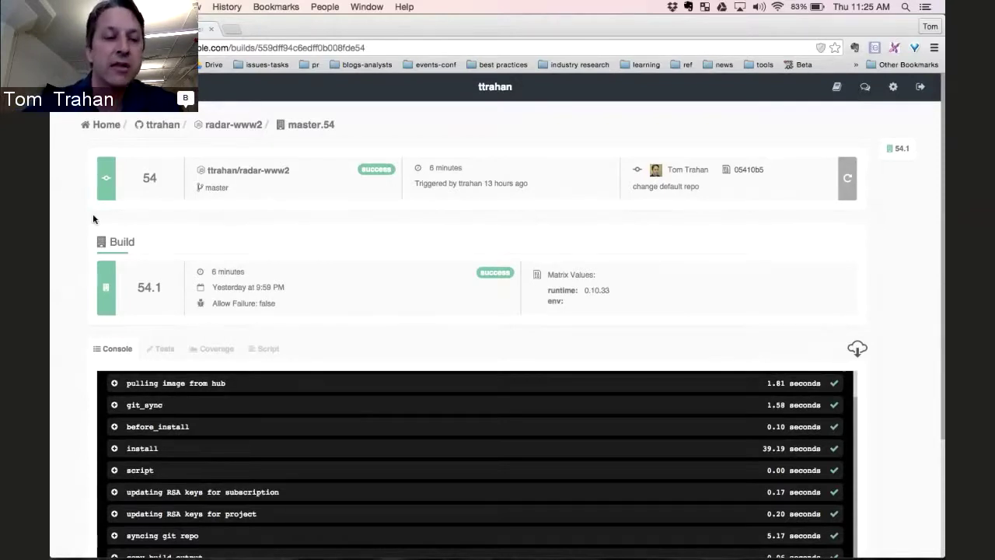
pyautogui.scroll(-1, 74, 280)
pyautogui.scroll(-4, 73, 283)
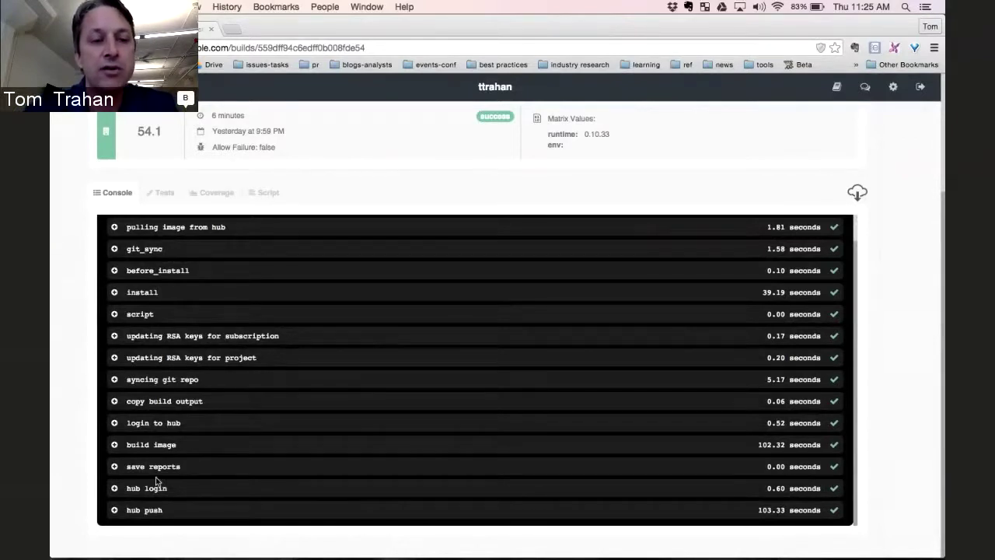
pyautogui.scroll(3, 78, 325)
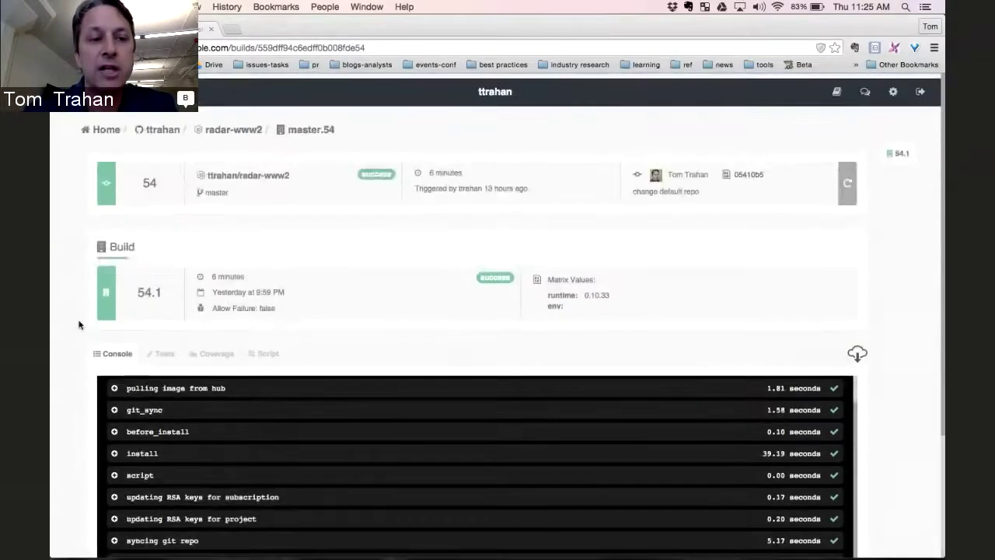
# - Check the test results of build 54.1 and read through its build script
pyautogui.click(159, 348)
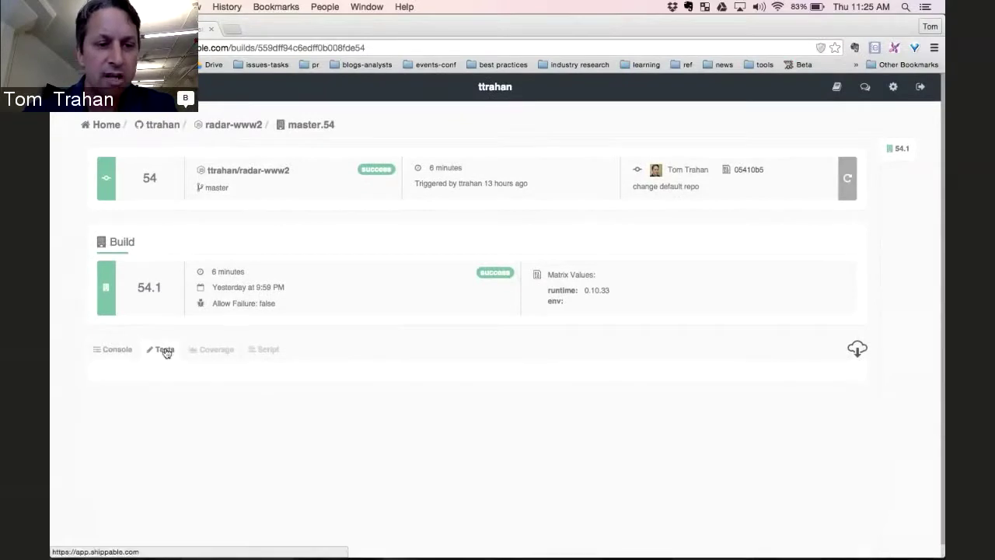
pyautogui.scroll(-1, 73, 285)
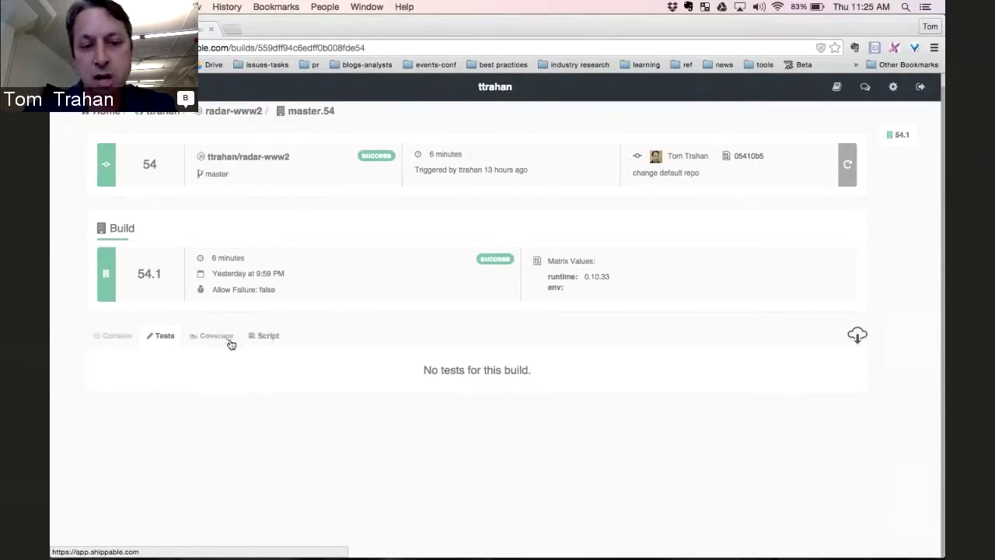
pyautogui.click(270, 336)
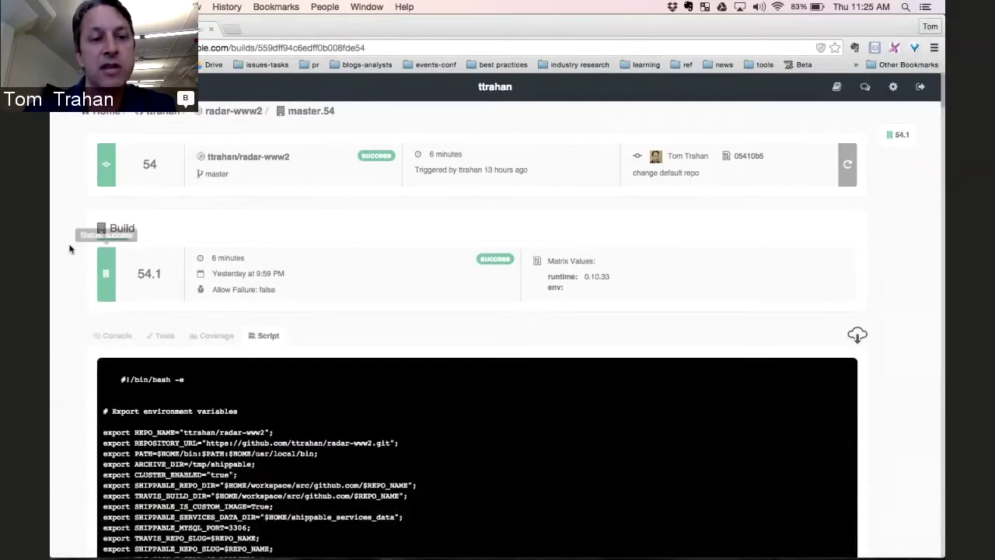
pyautogui.scroll(-5, 70, 249)
pyautogui.scroll(-5, 70, 248)
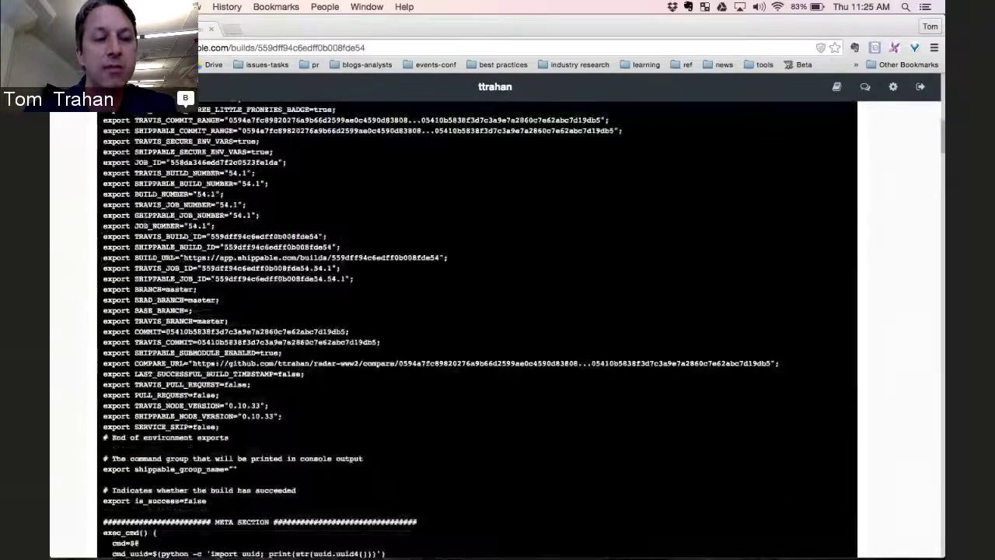
pyautogui.scroll(-5, 478, 327)
pyautogui.scroll(5, 478, 326)
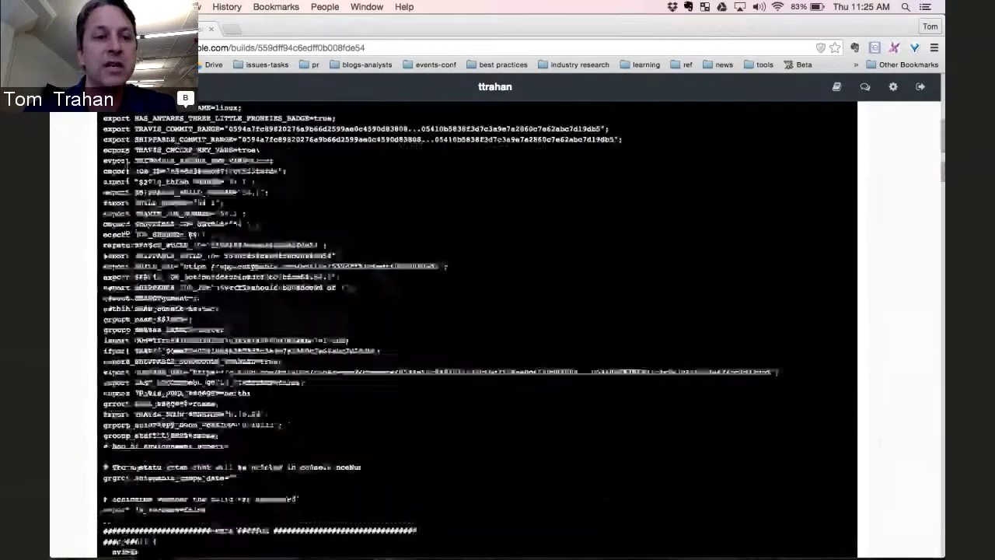
pyautogui.scroll(10, 129, 180)
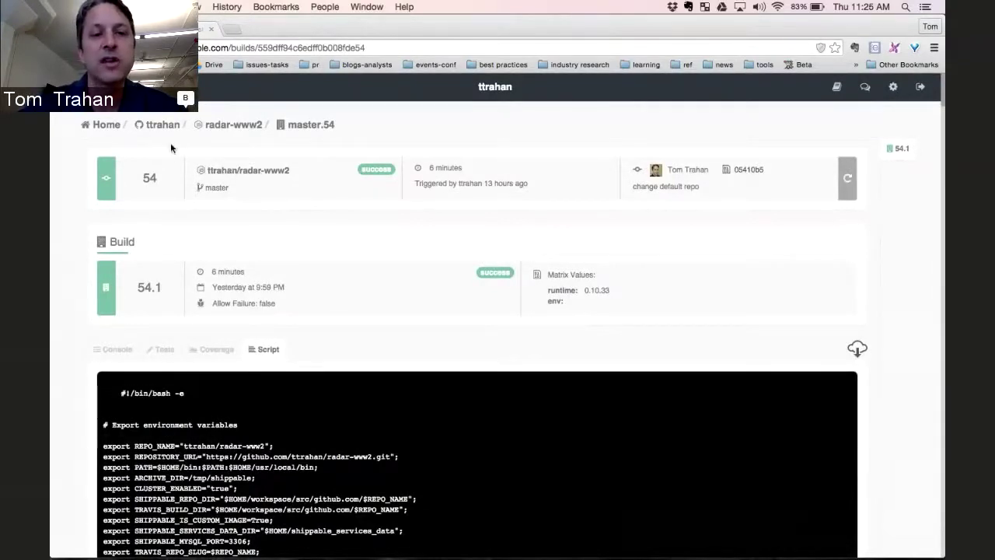
# - Open the radar-www2 project page with its branches and build history
pyautogui.click(237, 126)
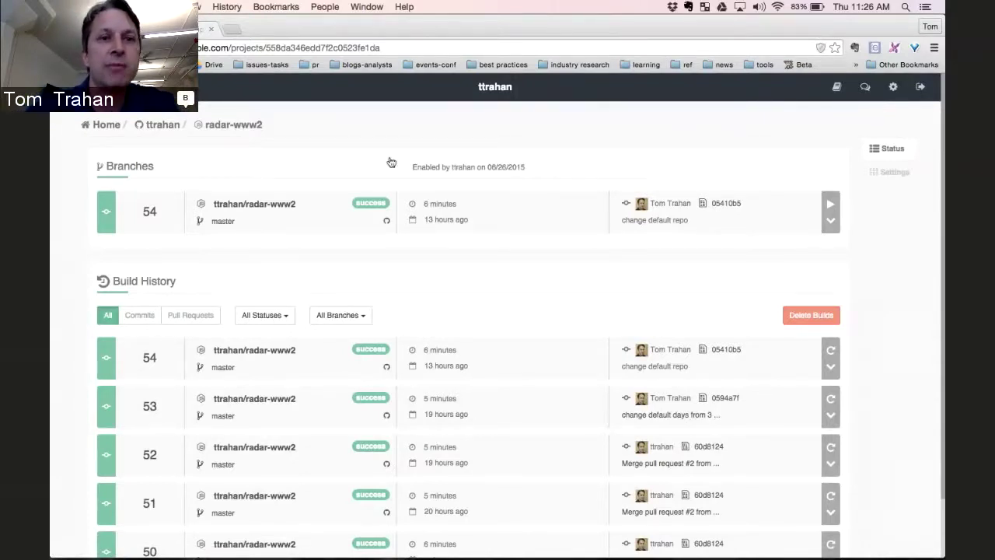
# - Return to the GitHub Issue Radar dev mode page in the other browser window and focus the GitHub Repo Path
pyautogui.press('super+Tab')
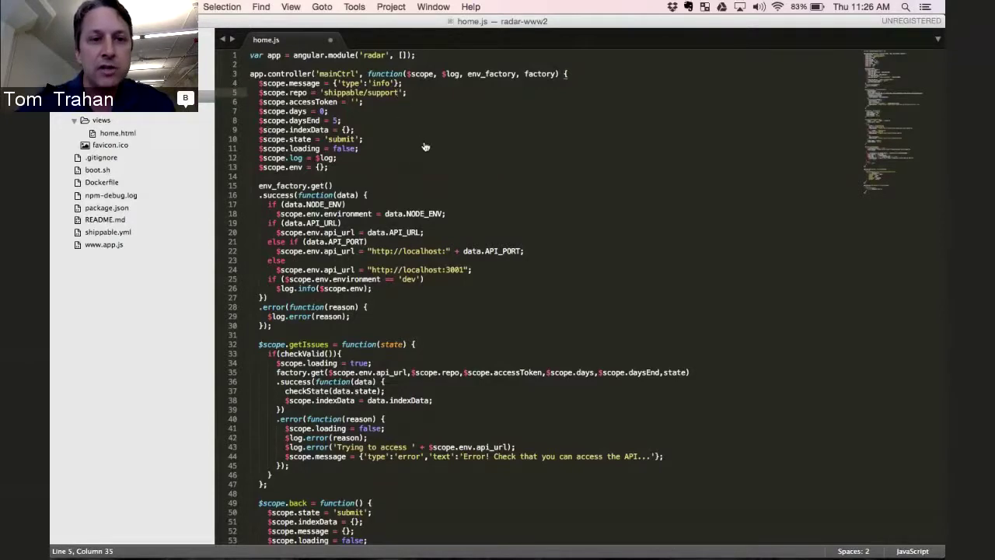
pyautogui.press('super+Tab')
pyautogui.press('super+grave')
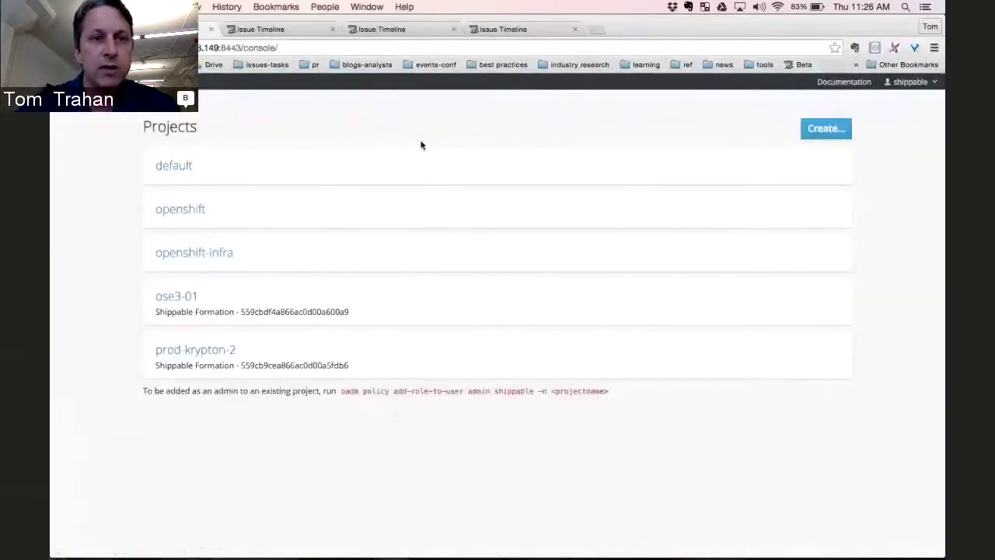
pyautogui.click(303, 26)
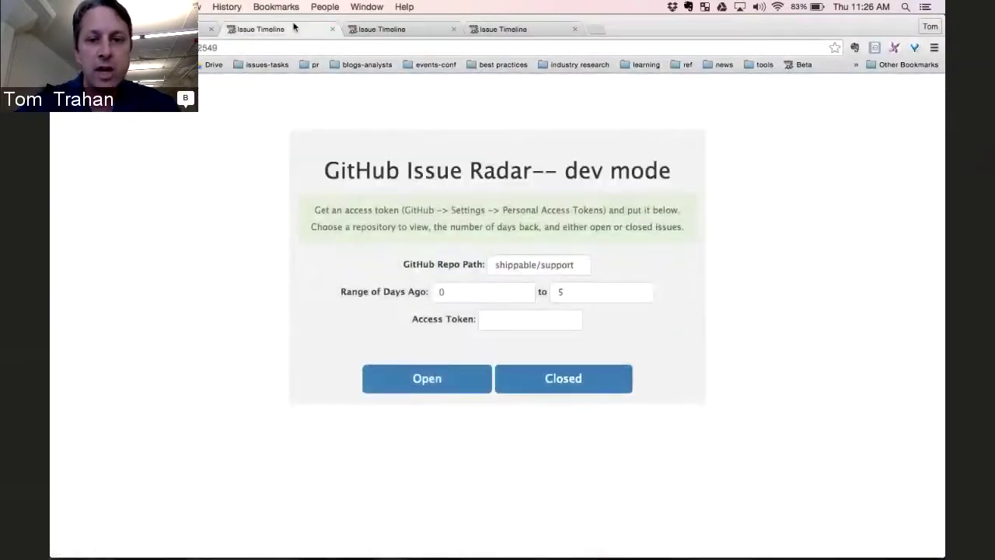
pyautogui.click(576, 268)
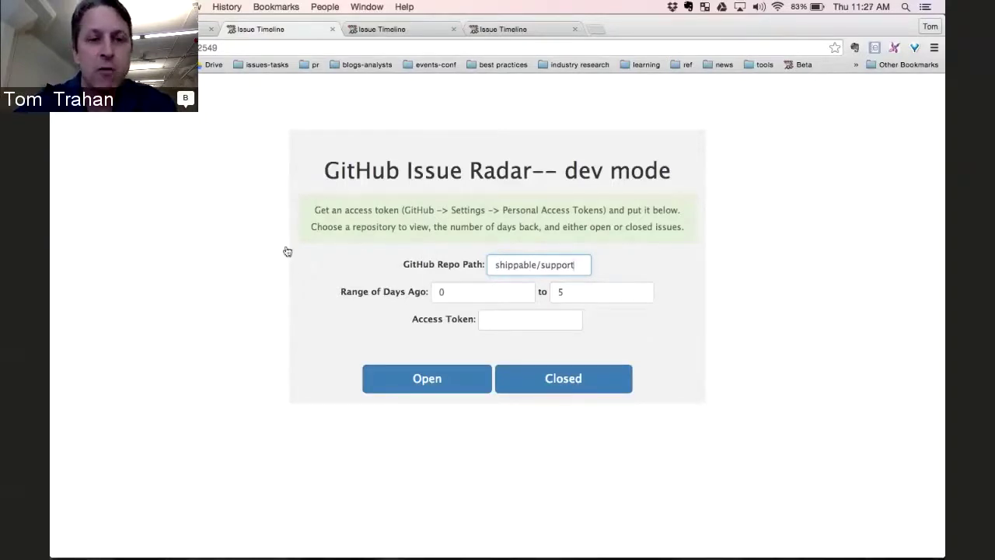
# - Switch to the code editor, set the default $scope.repo in home.js to 'shippable/docsv2' and save the file
pyautogui.press('super+Tab')
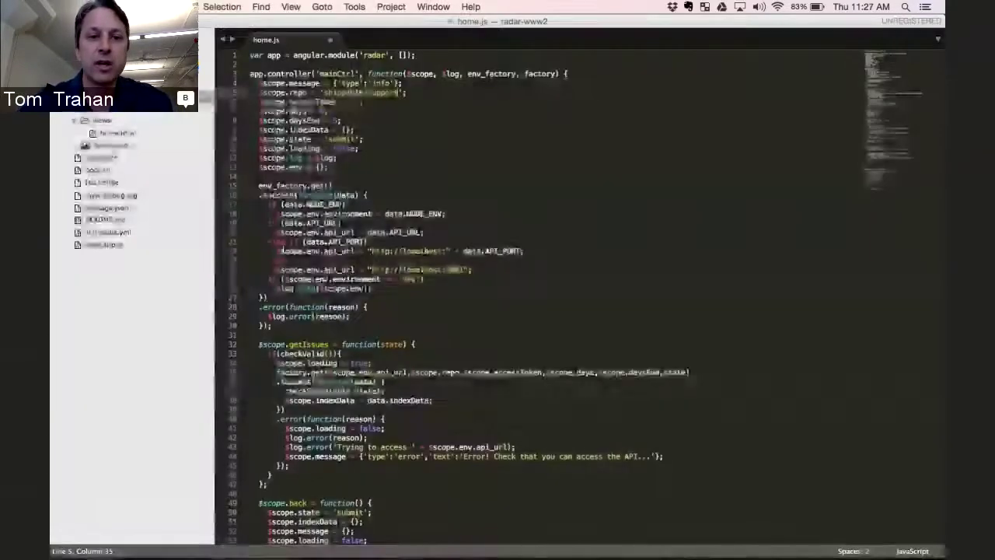
pyautogui.write('sv2')
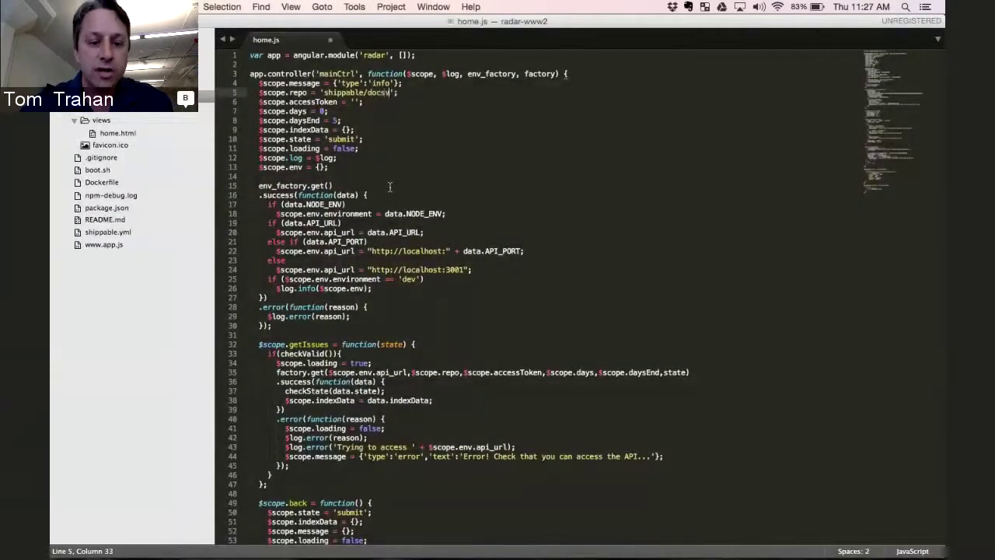
pyautogui.press('super+s')
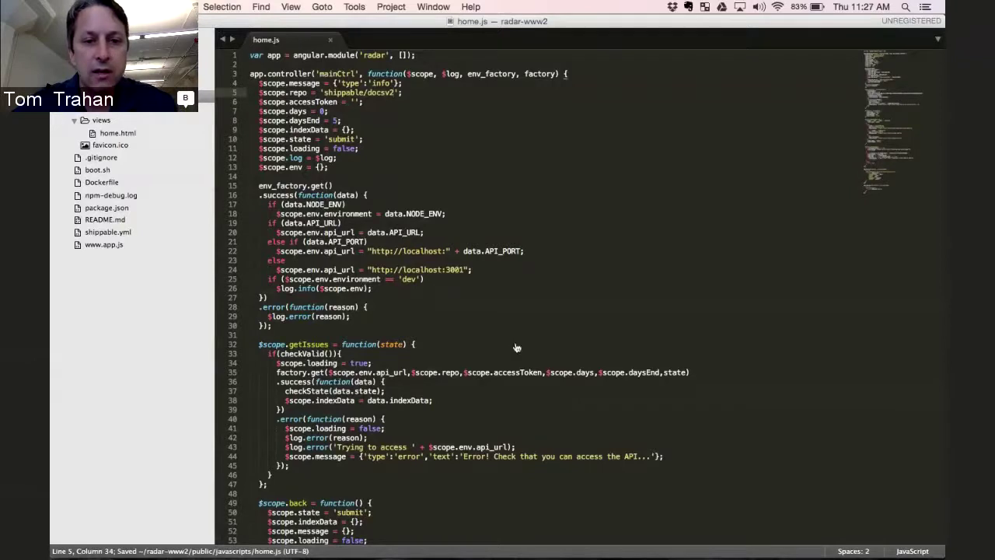
# - In GitHub Desktop, commit the home.js change to master with the summary "change default repo" and sync radar-www2
pyautogui.press('super+Tab')
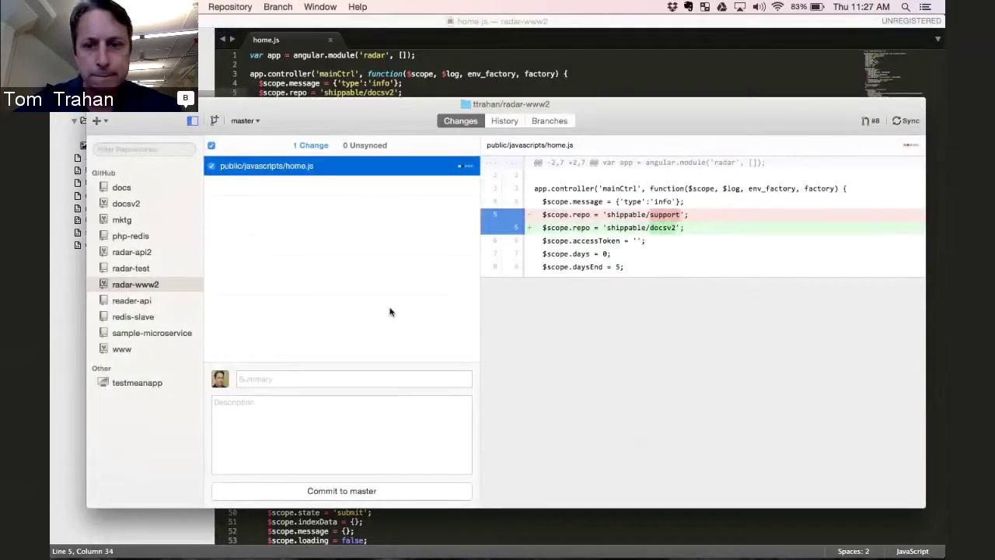
pyautogui.click(349, 382)
pyautogui.write('ch')
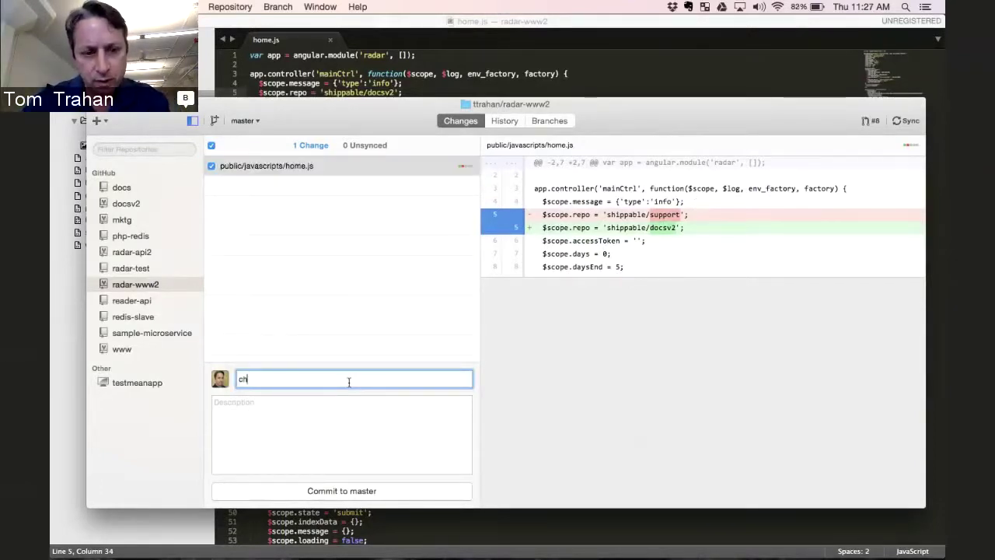
pyautogui.write('ange ')
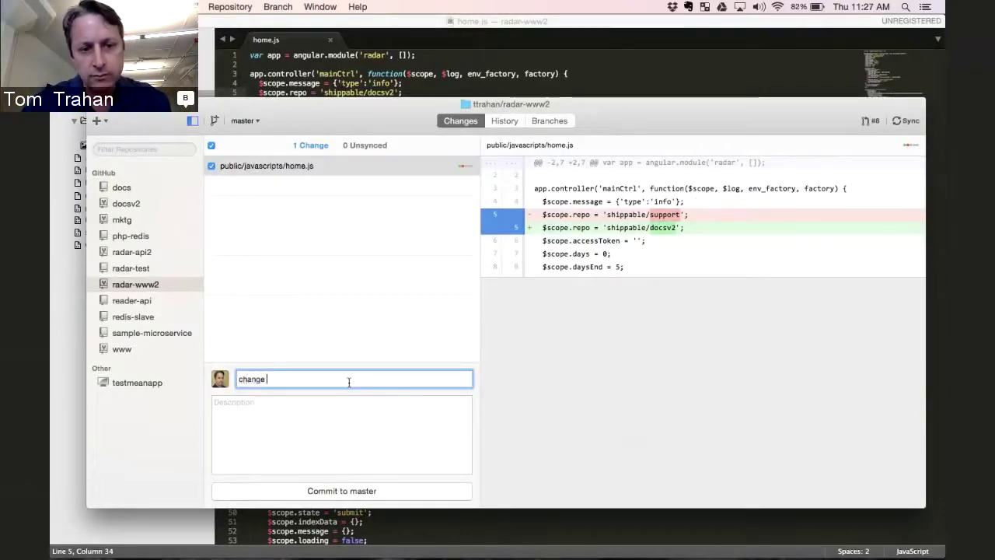
pyautogui.write('default repo')
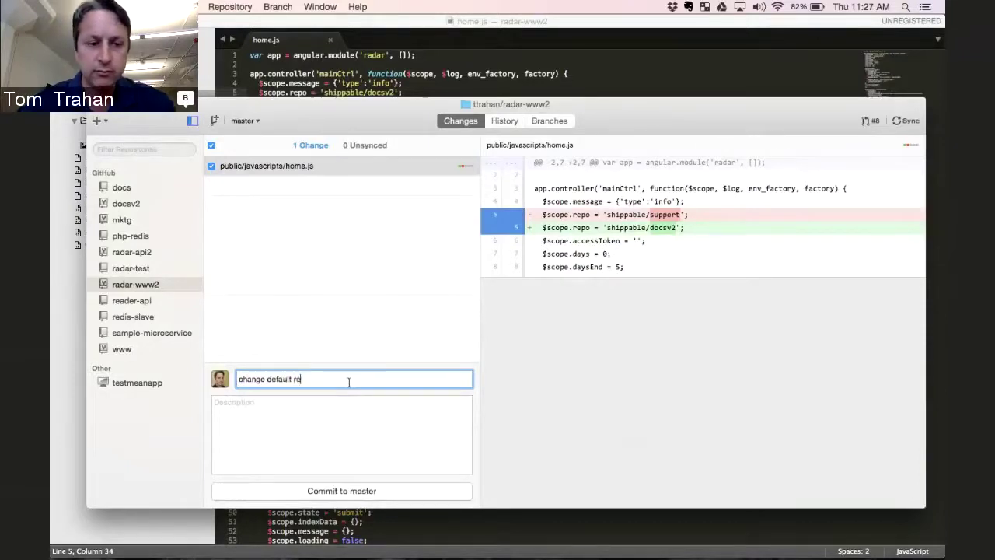
pyautogui.click(341, 490)
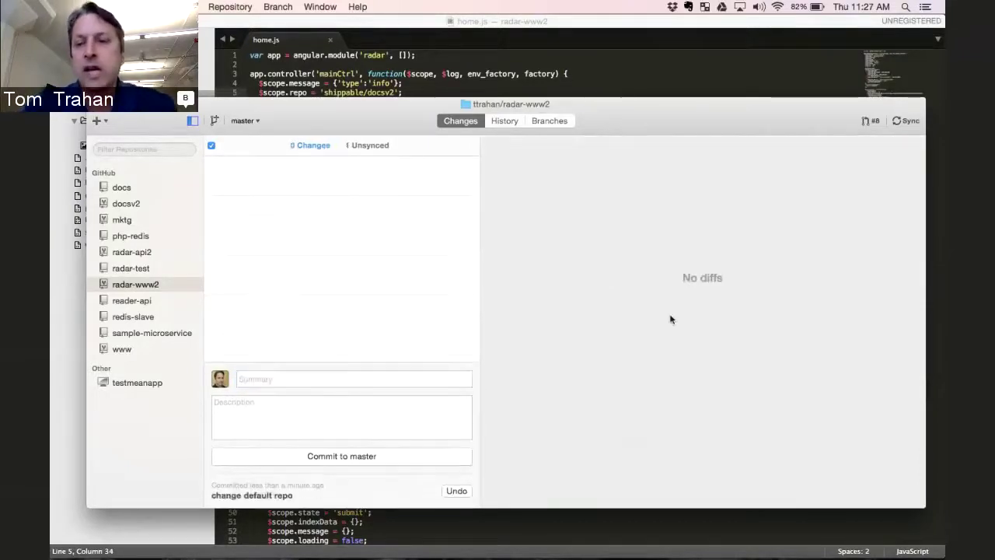
pyautogui.click(905, 122)
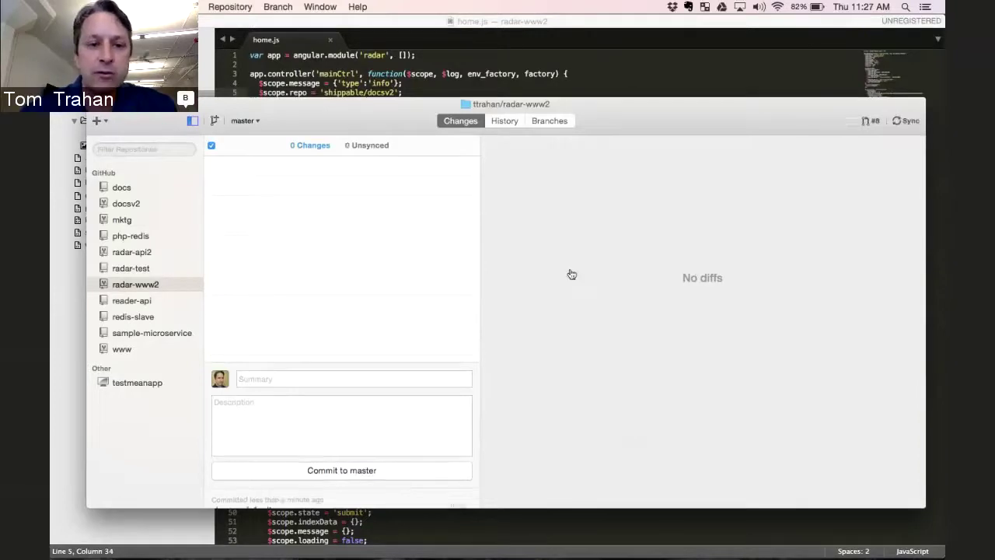
# - Return to the Shippable radar-www2 project page in the browser and expand the details of queued build 55
pyautogui.press('super+Tab')
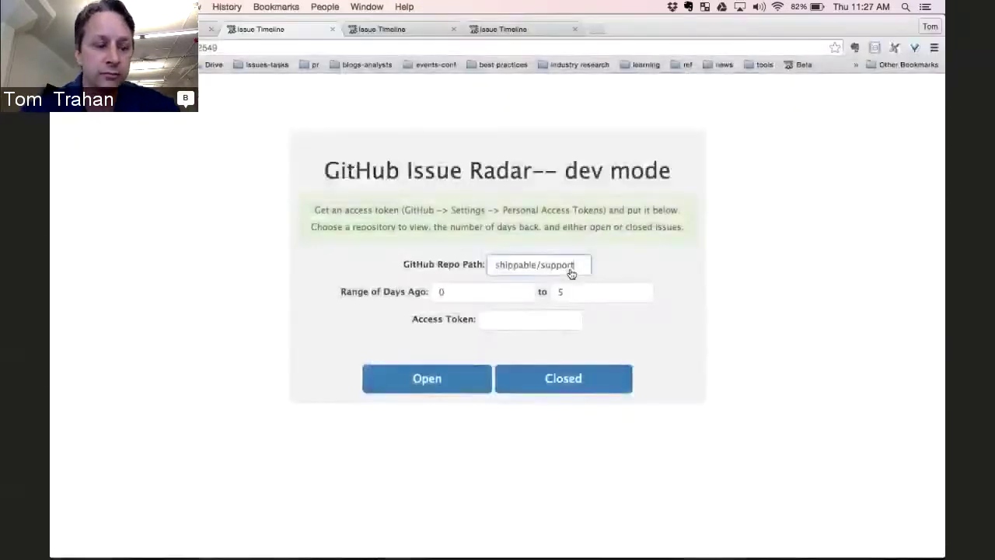
pyautogui.press('super+grave')
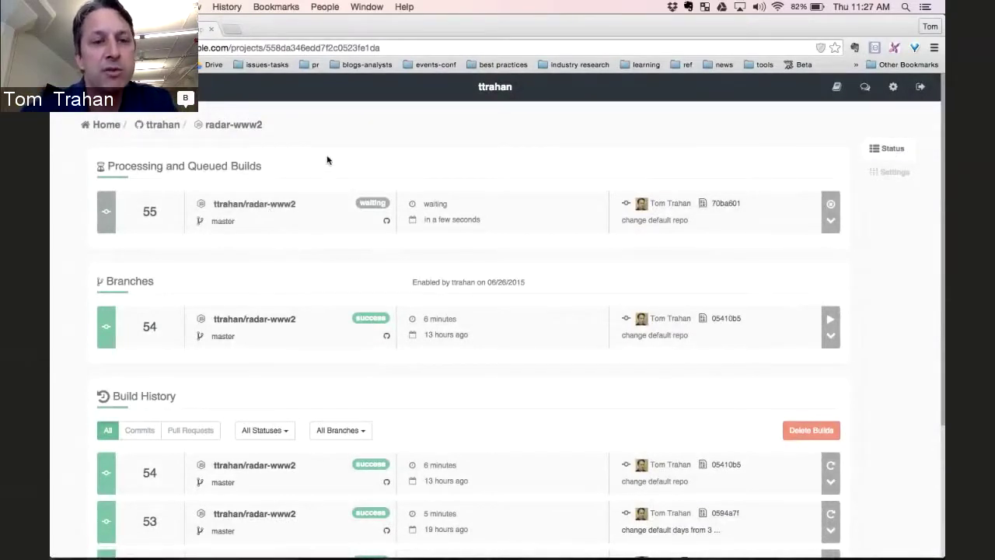
pyautogui.click(831, 221)
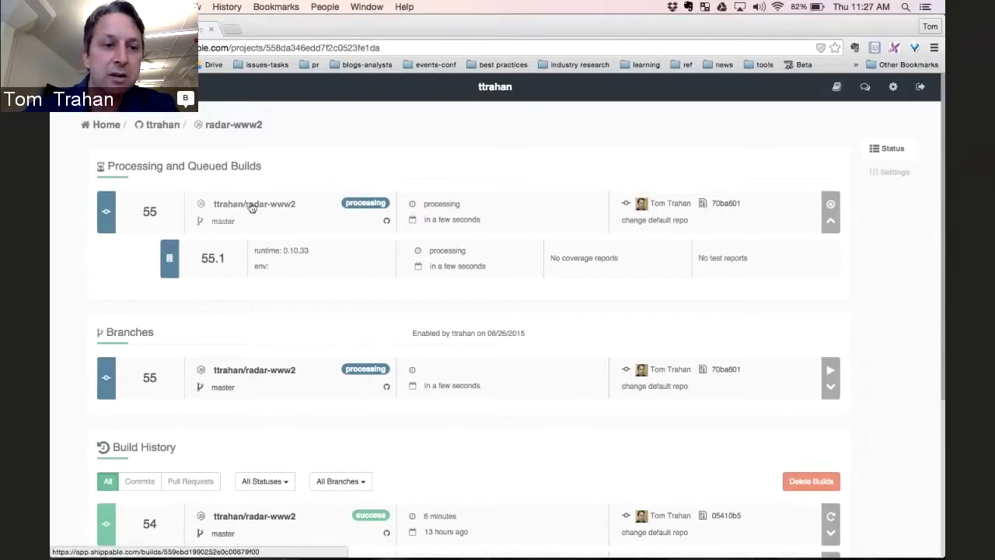
# - Open build 55 and examine the console output of job 55.1
pyautogui.click(150, 213)
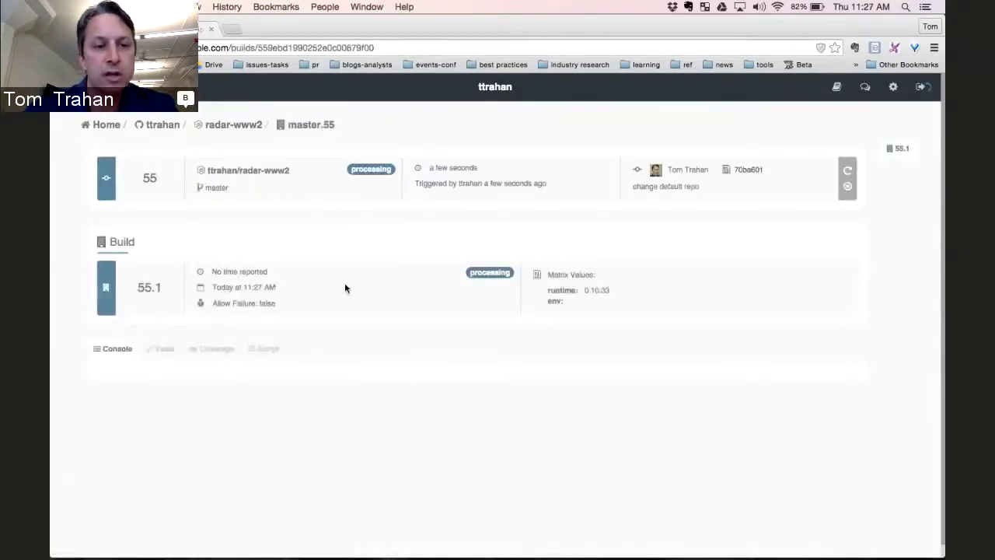
pyautogui.scroll(-2, 65, 354)
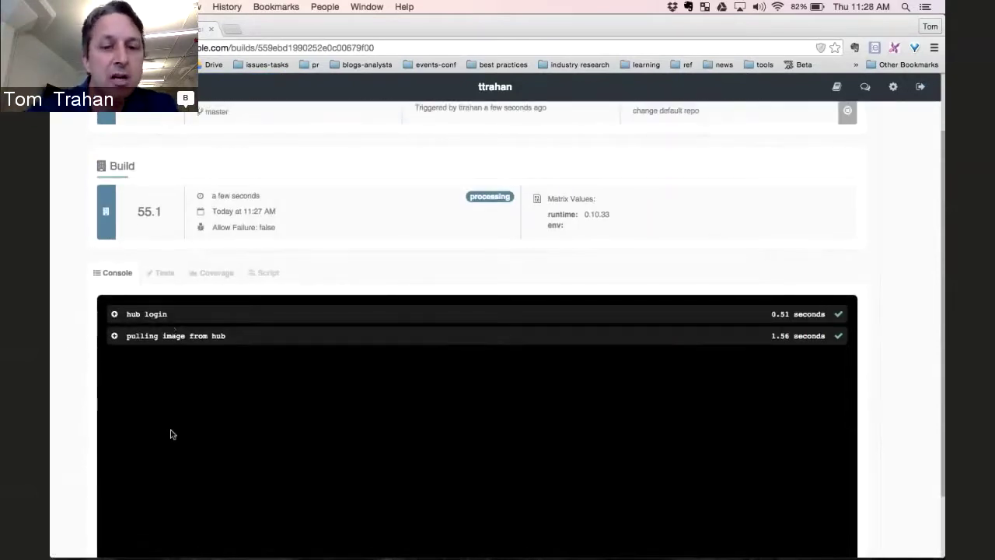
pyautogui.scroll(-2, 199, 379)
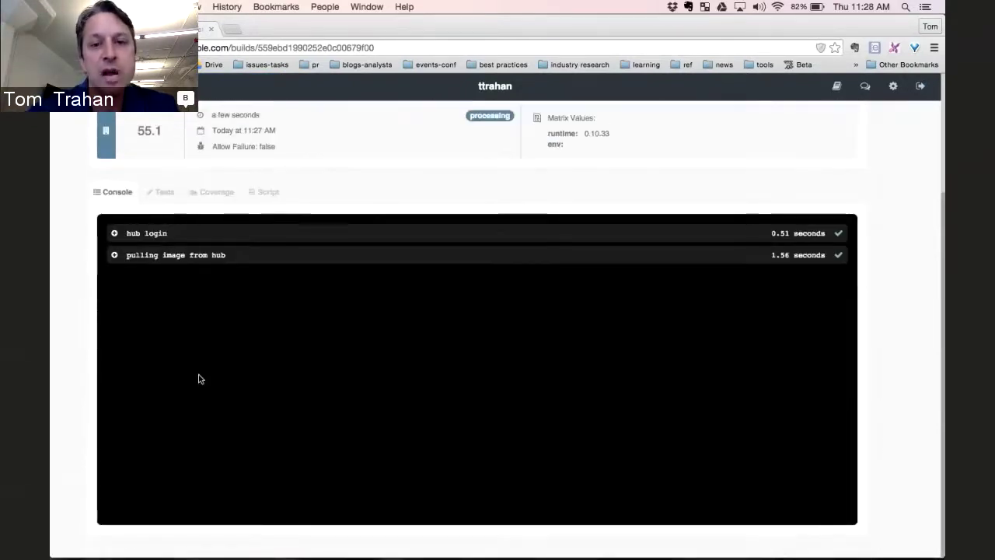
pyautogui.scroll(4, 199, 378)
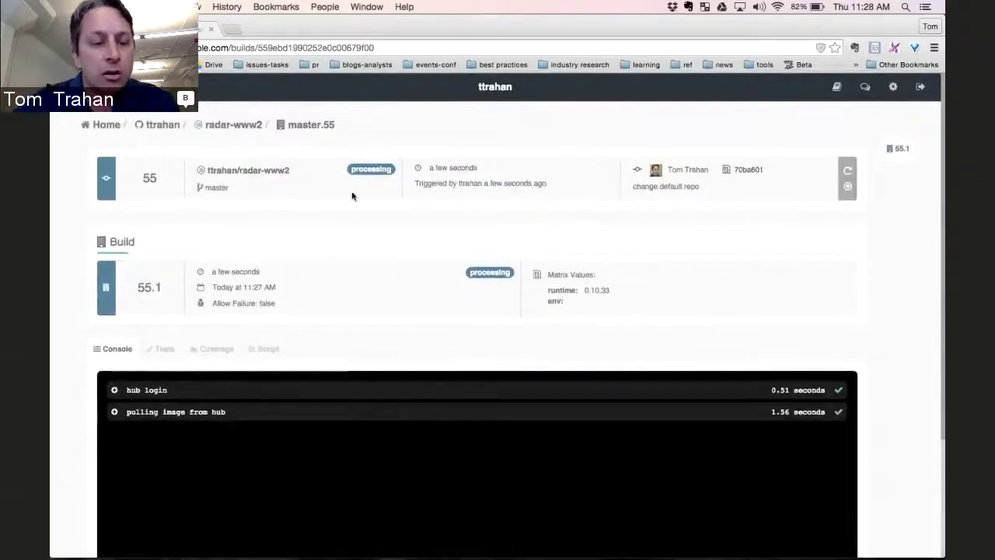
# - Open the radar-www2 project settings and review the Docker build, push, Lighthouse and image options
pyautogui.click(241, 129)
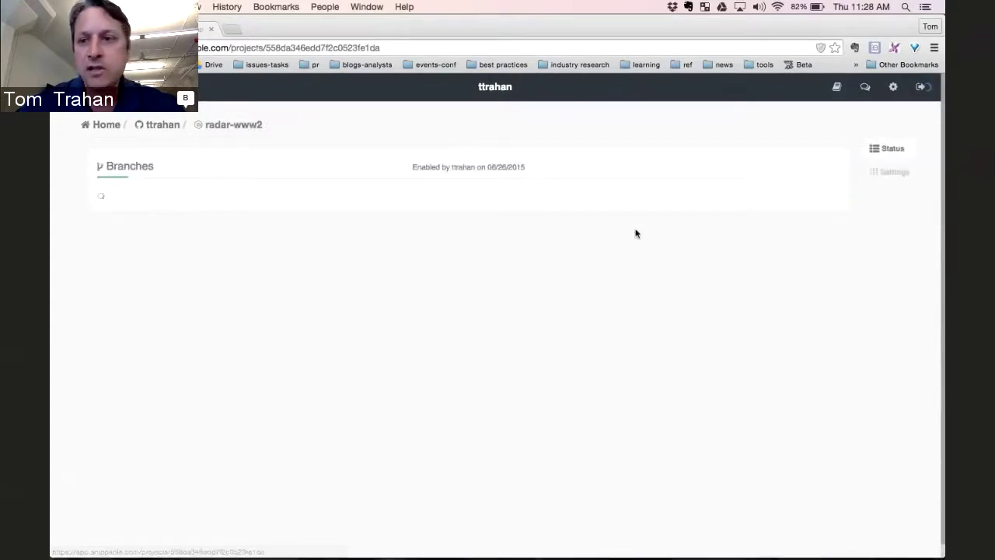
pyautogui.click(902, 176)
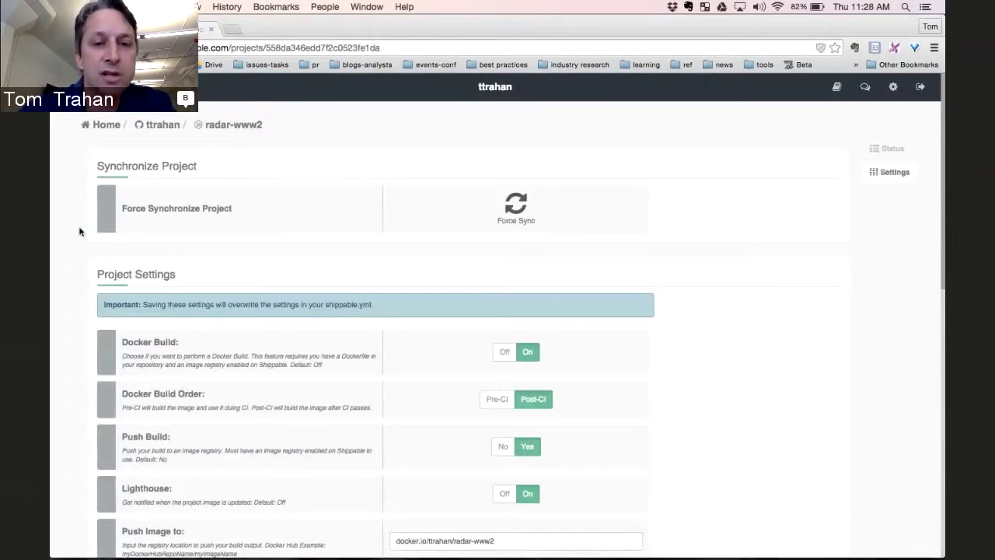
pyautogui.scroll(-1, 79, 231)
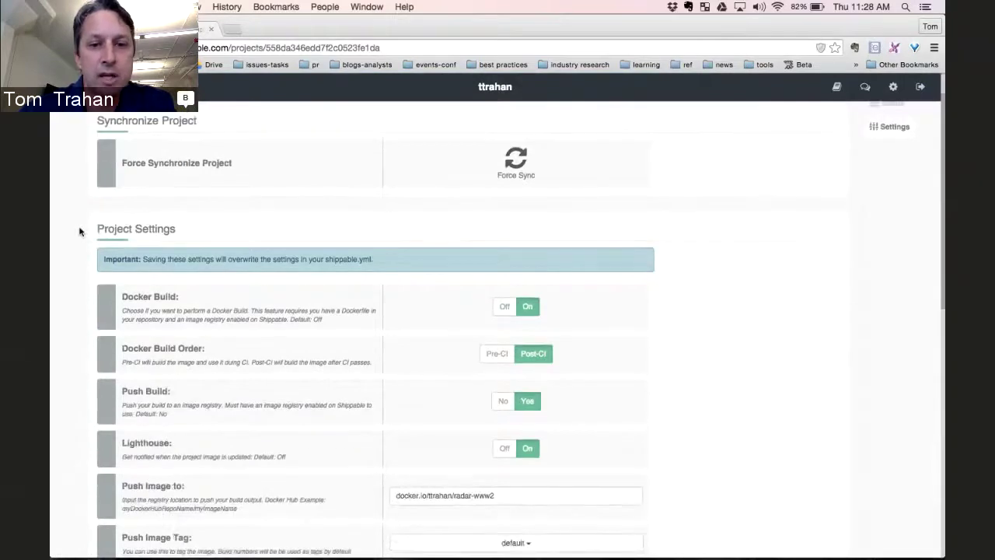
pyautogui.scroll(-2, 79, 231)
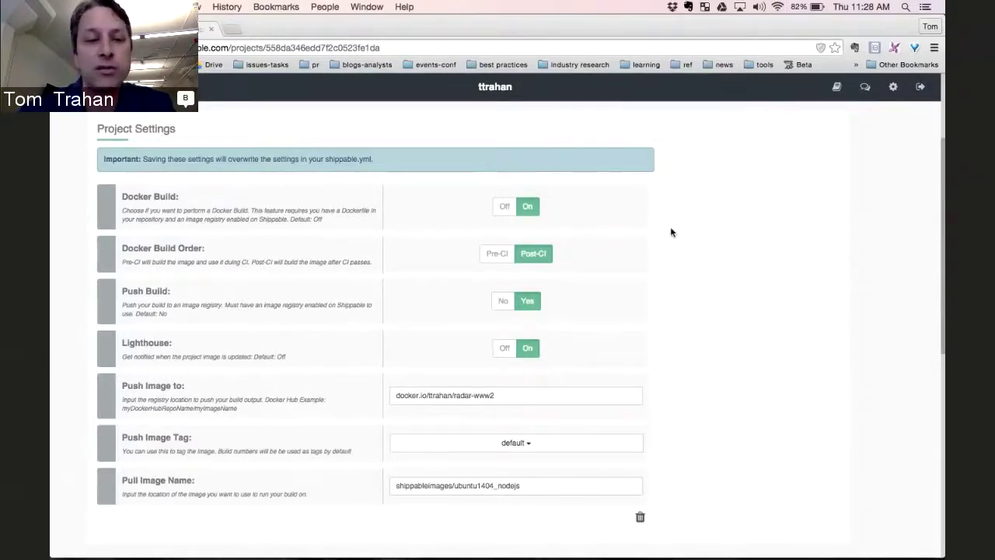
pyautogui.scroll(-1, 675, 237)
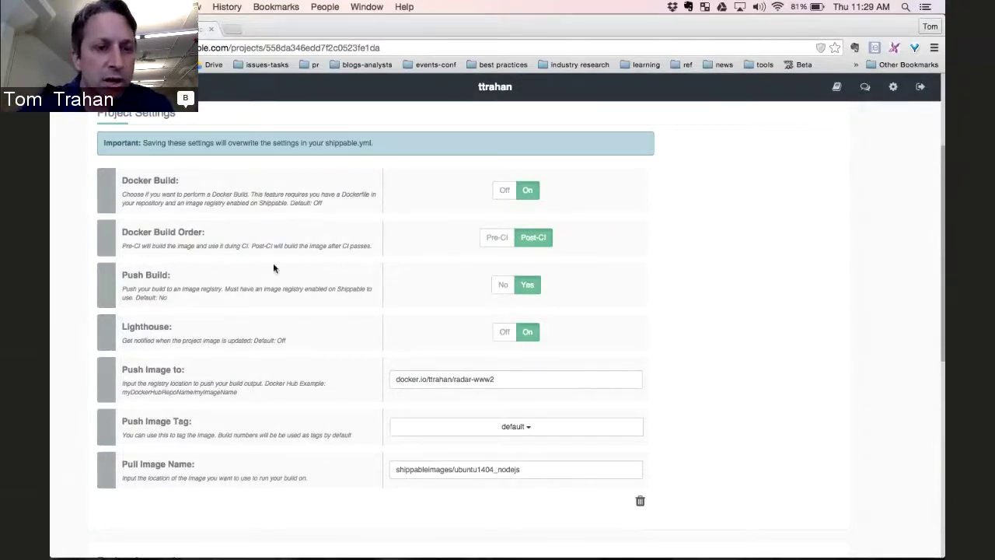
# - View the GitHub Issue Radar dev mode page in the other browser window, then return to the project settings
pyautogui.click(273, 235)
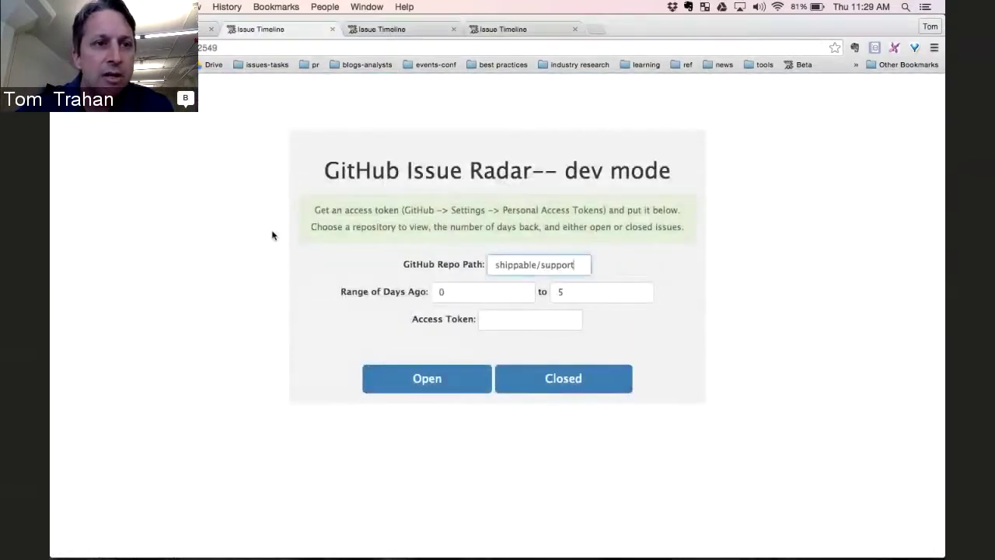
pyautogui.press('super+grave')
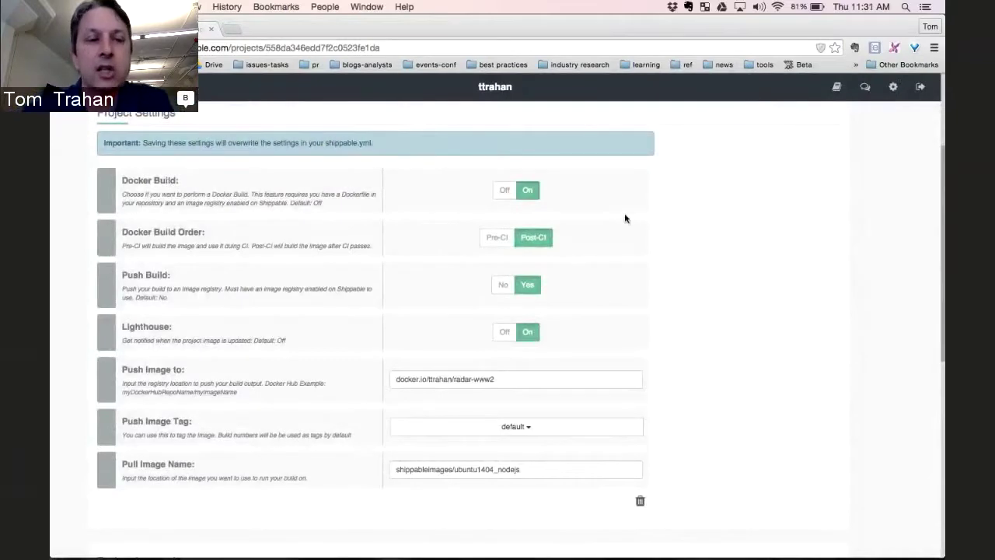
pyautogui.scroll(1, 662, 248)
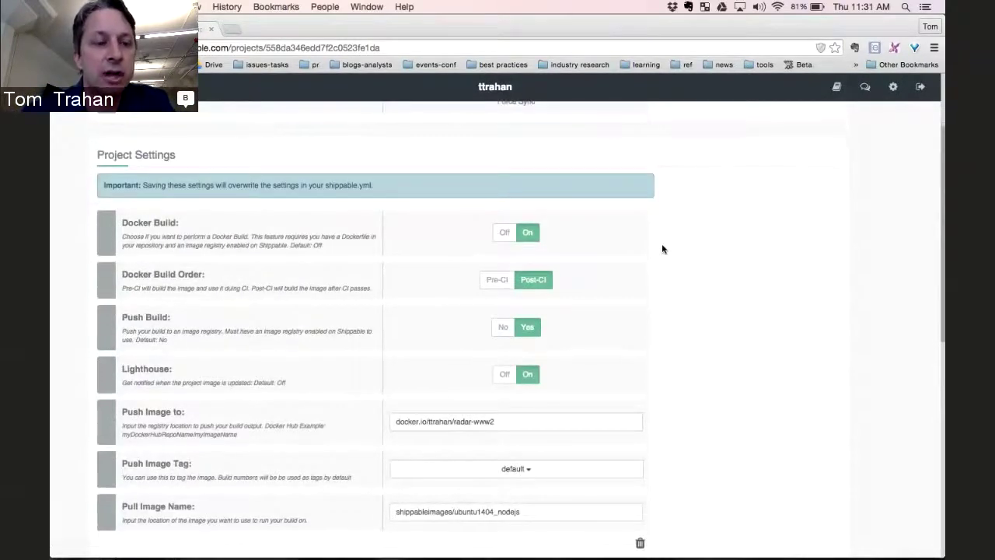
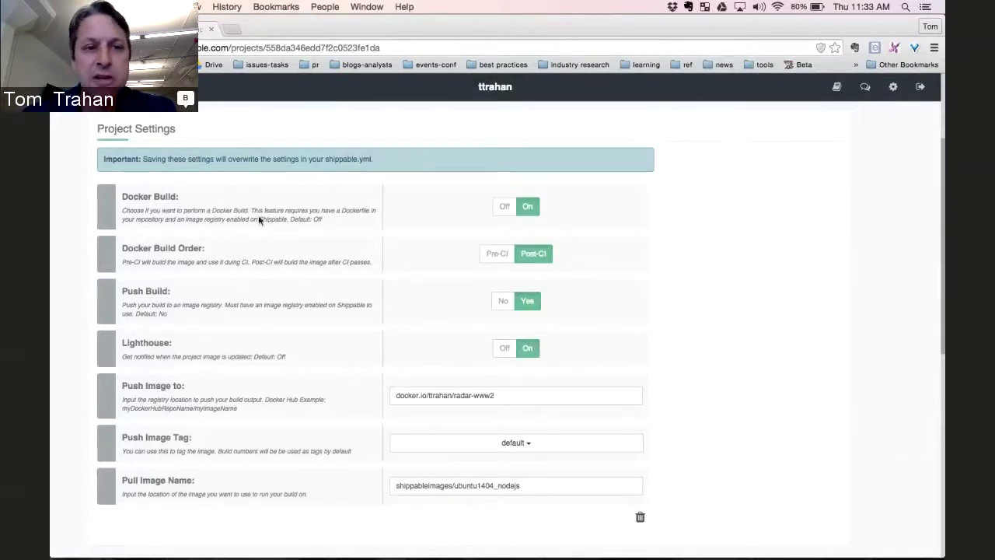
# - Review the project settings from Docker Build down to the Project Integrations and Encrypt Env Vars sections
pyautogui.scroll(3, 285, 303)
pyautogui.scroll(-2, 286, 302)
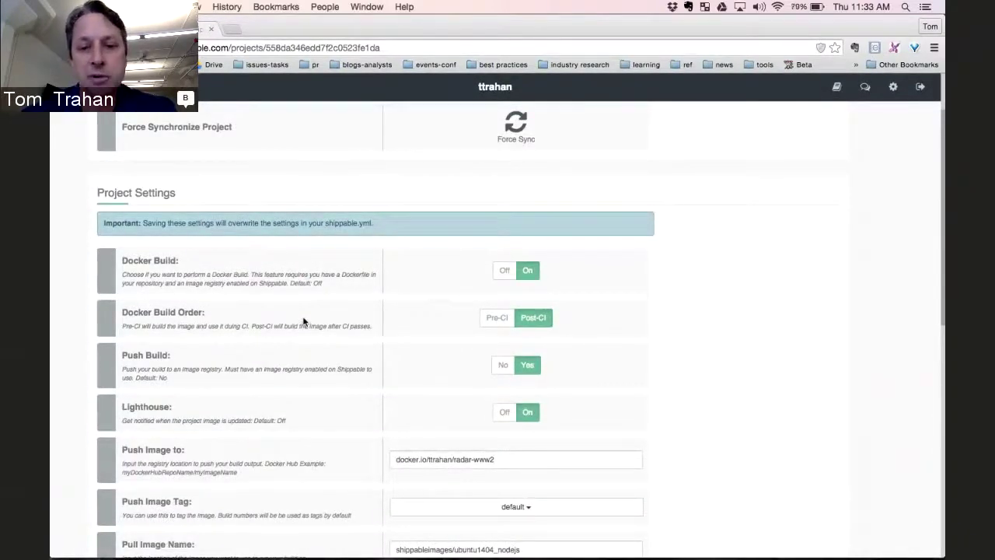
pyautogui.scroll(-1, 685, 420)
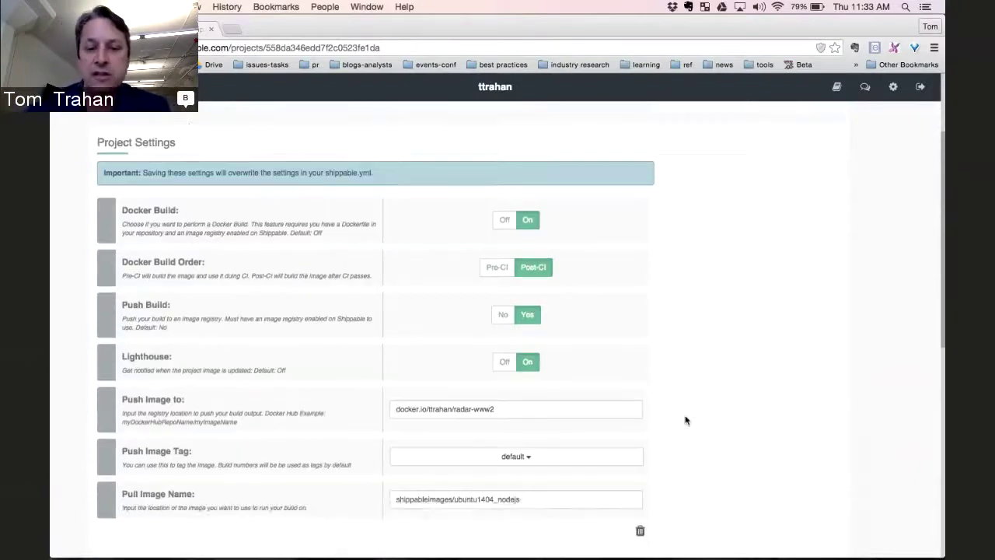
pyautogui.scroll(-1, 577, 314)
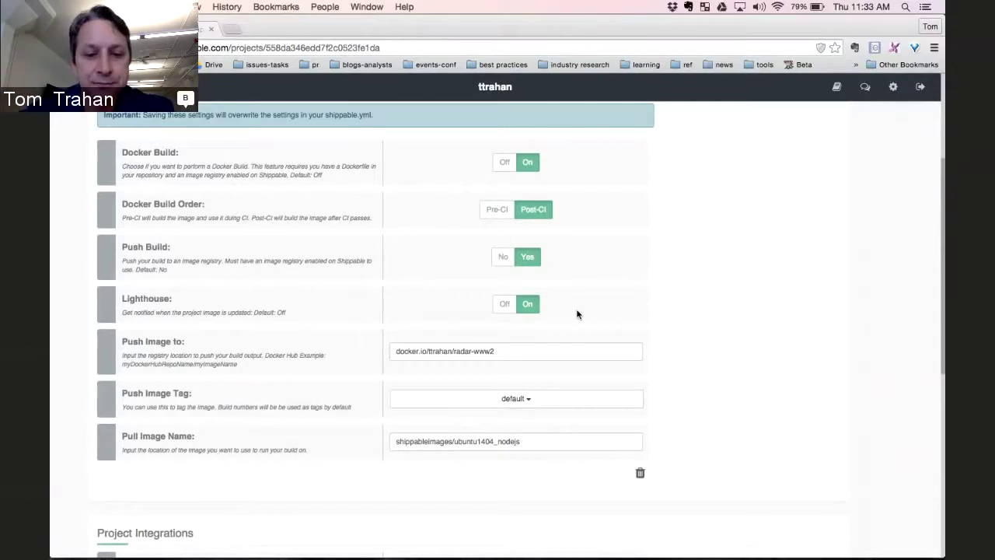
pyautogui.scroll(-2, 577, 314)
pyautogui.scroll(-3, 577, 313)
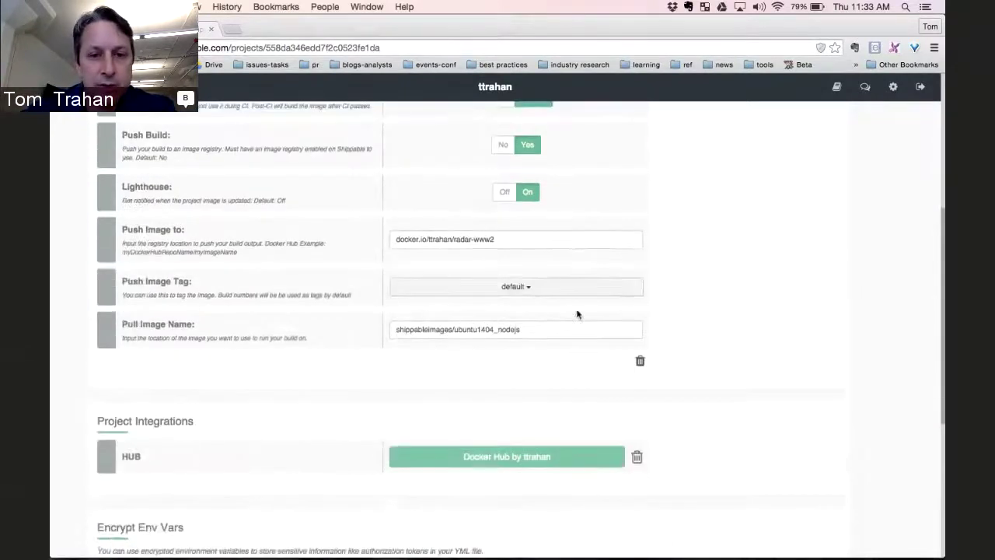
pyautogui.scroll(-3, 577, 313)
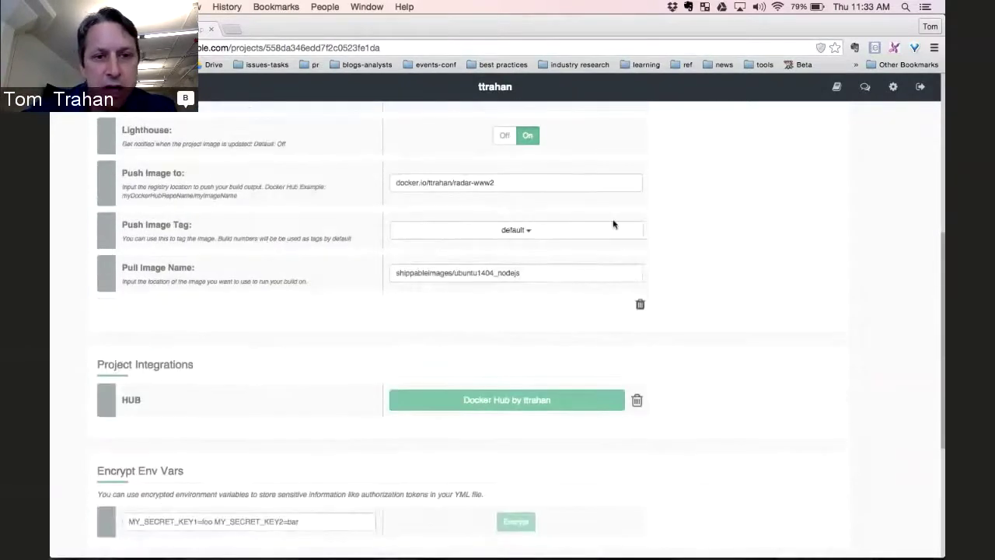
# - Inspect the Push Image to location and the available Push Image Tag options, and recheck the surrounding Docker settings
pyautogui.click(533, 184)
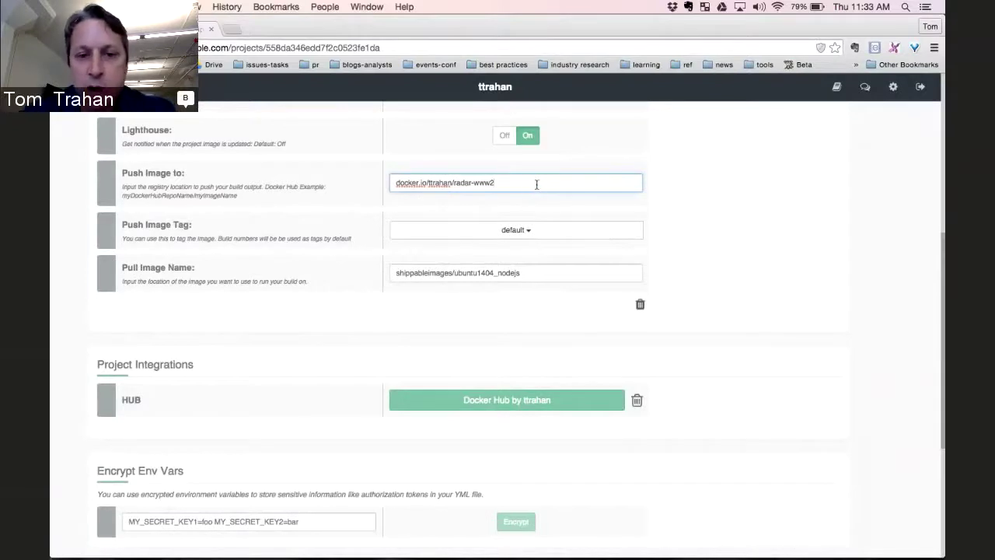
pyautogui.click(571, 232)
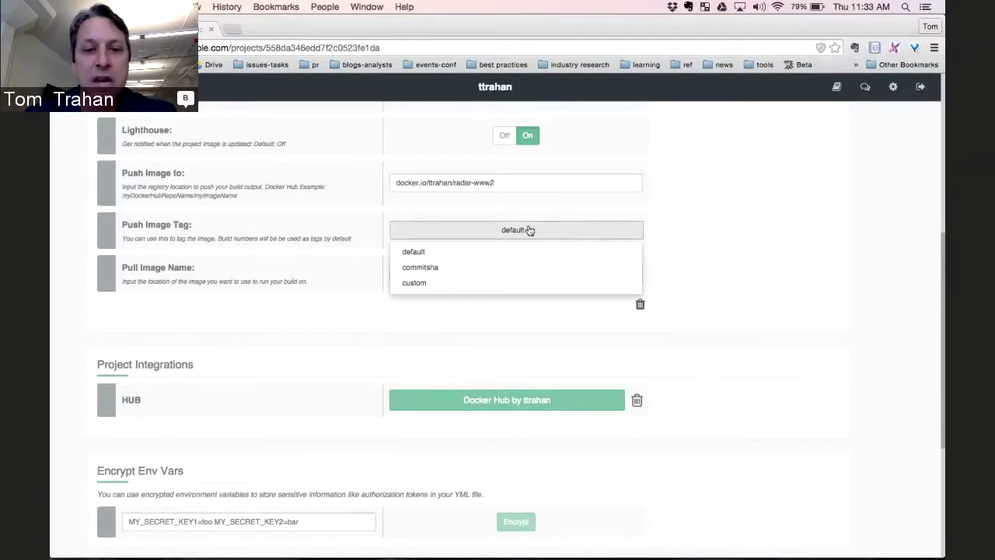
pyautogui.click(545, 235)
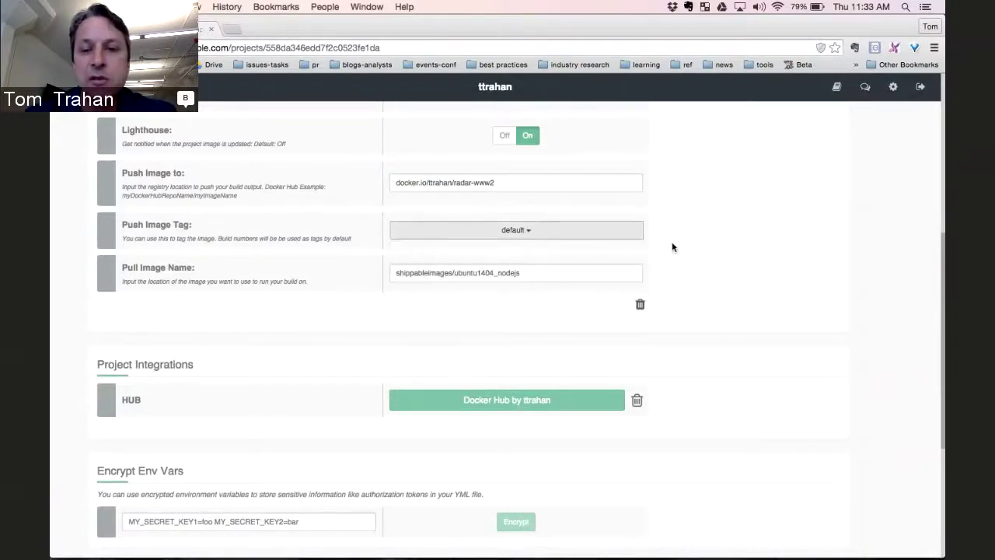
pyautogui.scroll(2, 672, 248)
pyautogui.scroll(1, 672, 247)
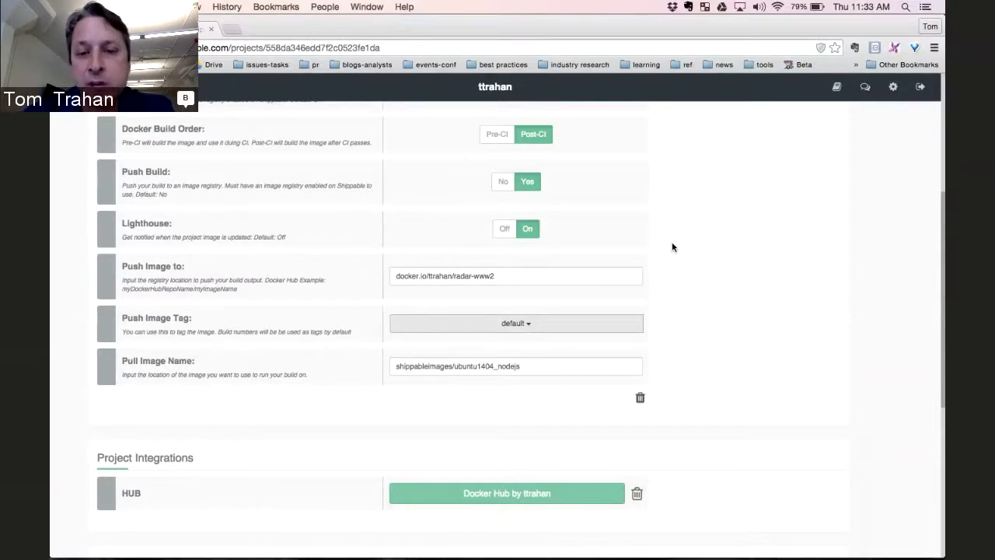
pyautogui.scroll(-2, 672, 247)
pyautogui.scroll(-1, 573, 276)
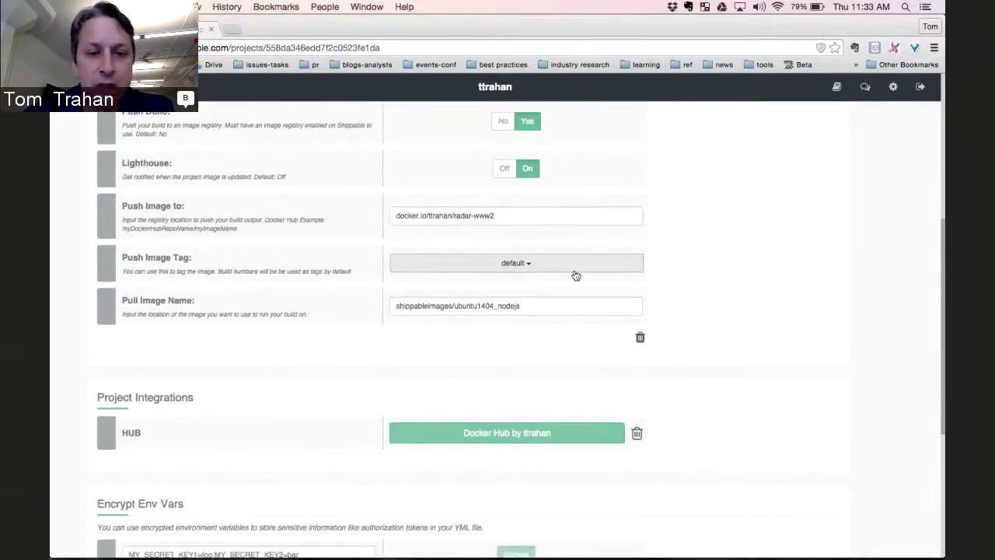
# - Inspect the Pull Image Name setting and review the Project Integrations, Encrypt Env Vars, Reset Project and Delete Project sections
pyautogui.click(544, 304)
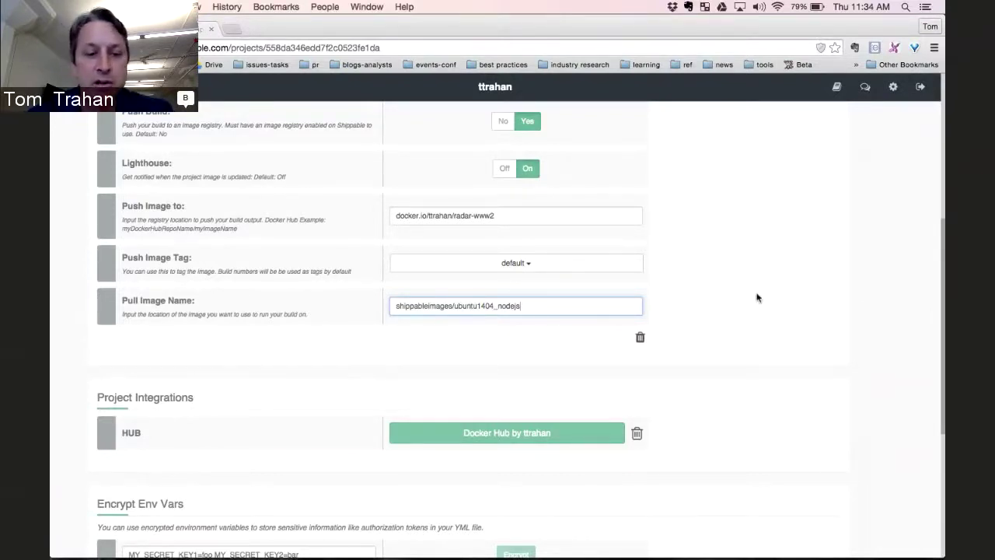
pyautogui.scroll(-4, 758, 298)
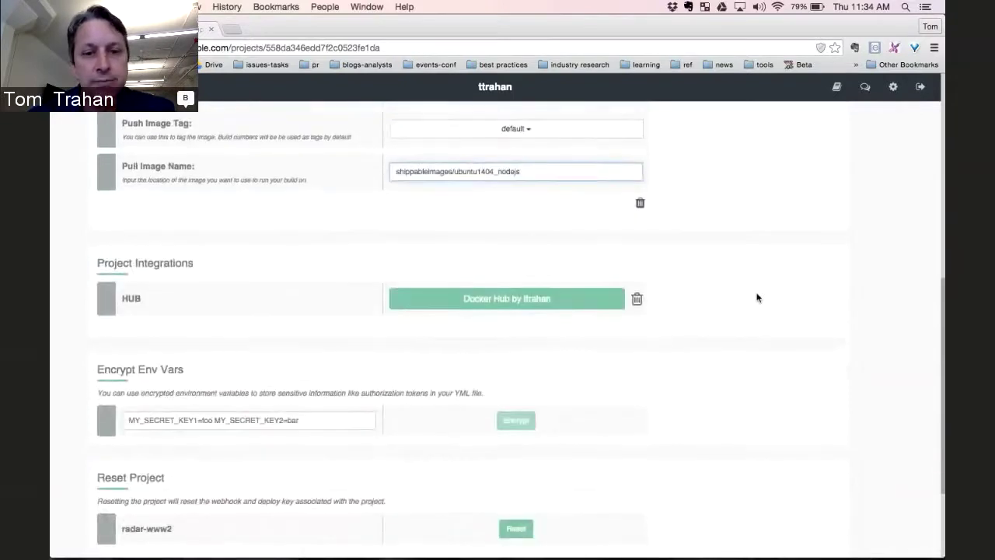
pyautogui.scroll(-2, 758, 297)
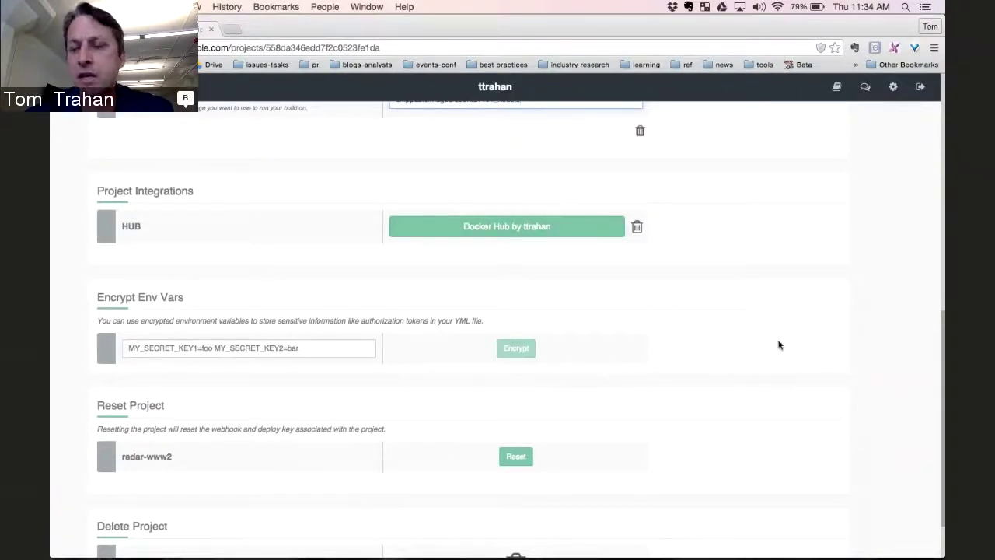
pyautogui.scroll(15, 779, 345)
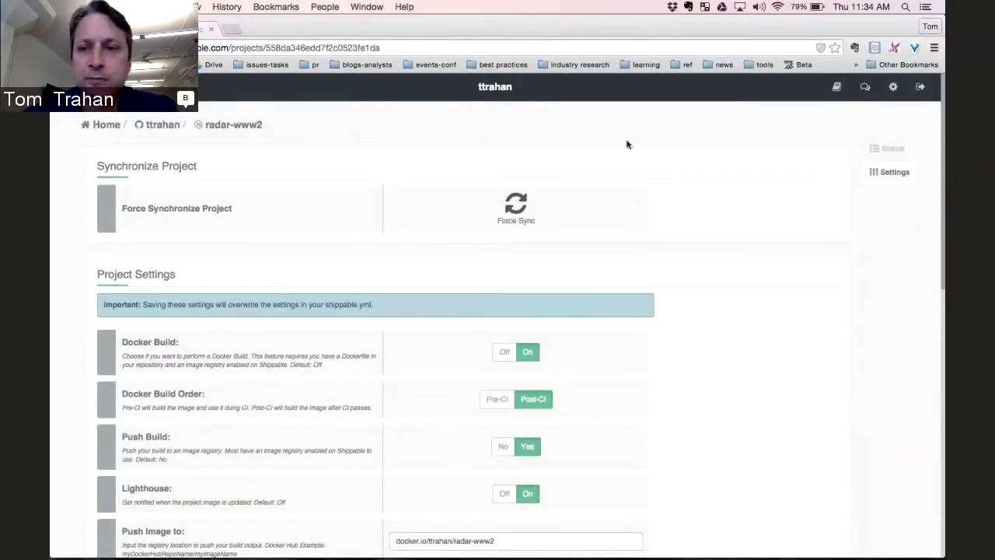
# - Open the radar-www2 project status, expand the master branch's latest build, and briefly view the OpenShift console's project list
pyautogui.click(859, 147)
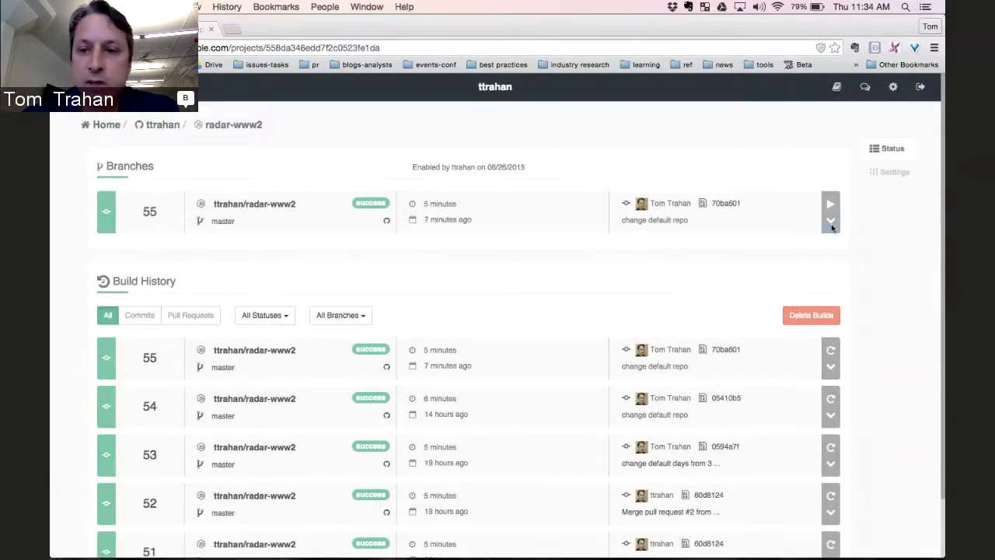
pyautogui.click(831, 225)
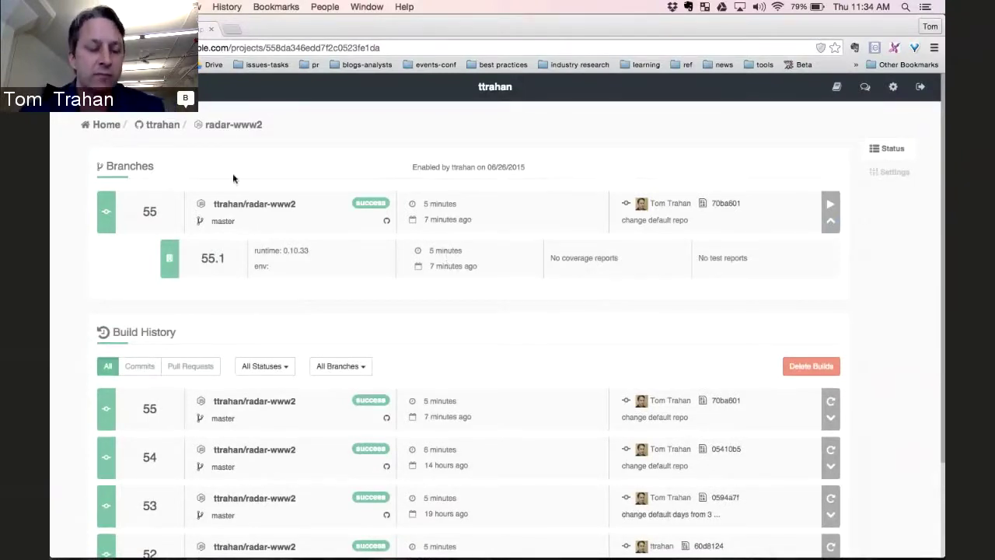
pyautogui.press('super+grave')
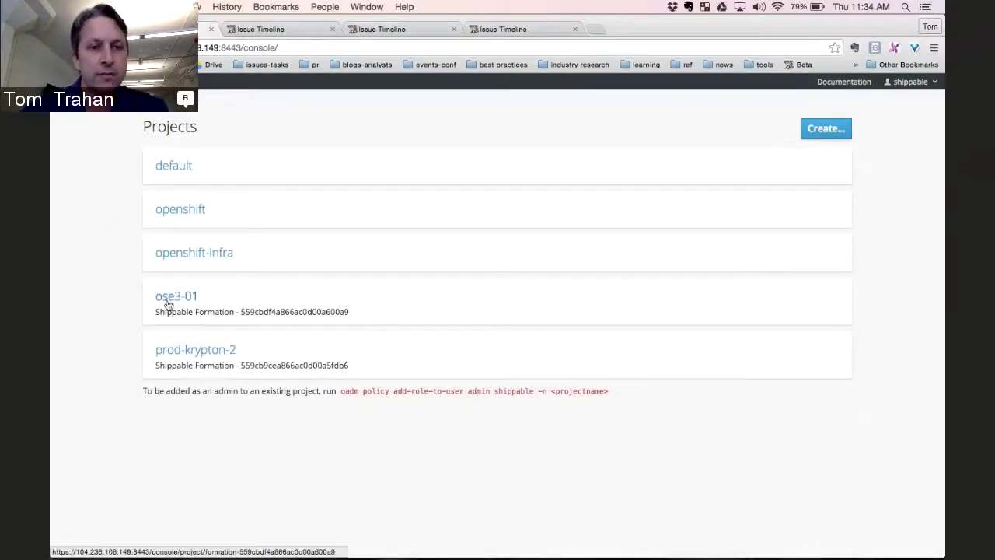
pyautogui.press('super+grave')
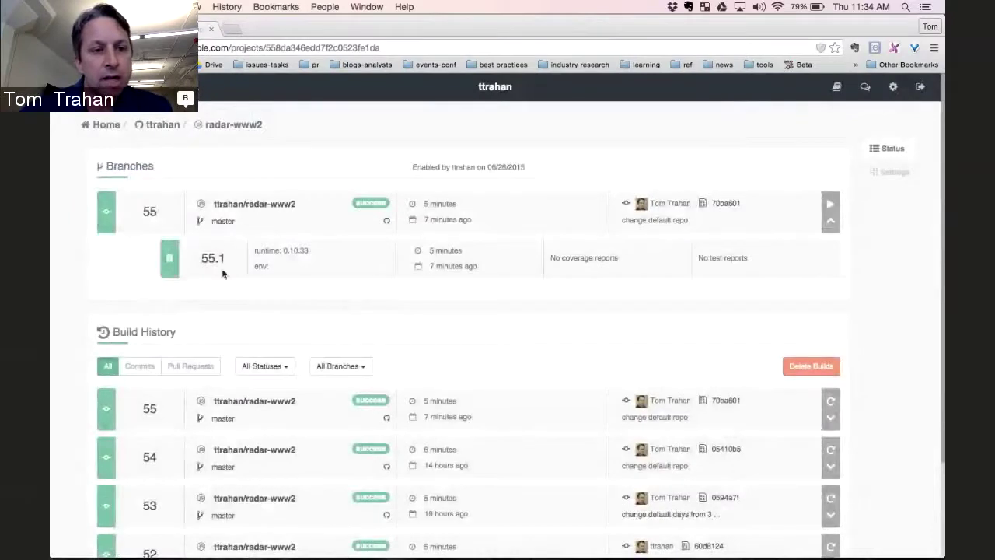
# - Open radar-www2 build 55 and review its console stages from the first hub login through hub push
pyautogui.click(153, 216)
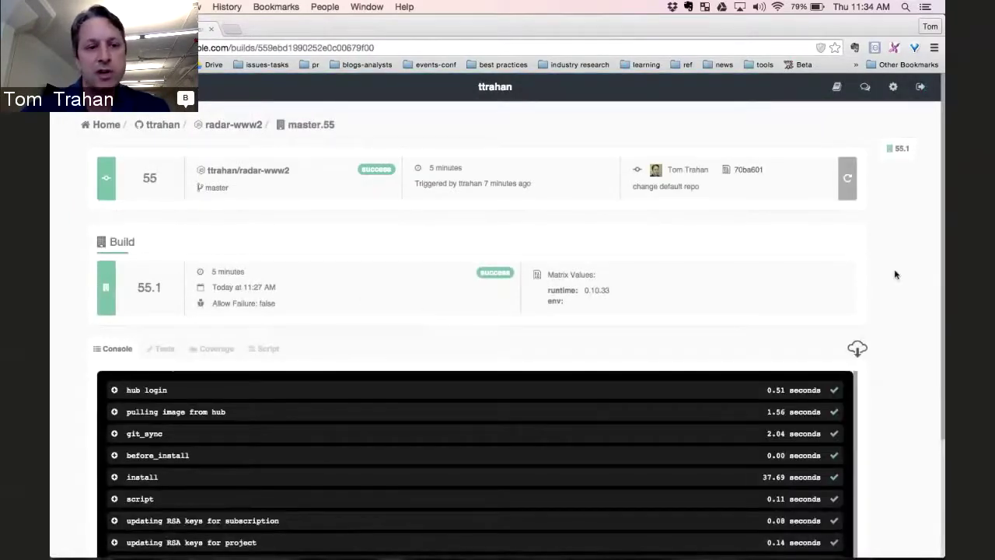
pyautogui.scroll(-4, 895, 275)
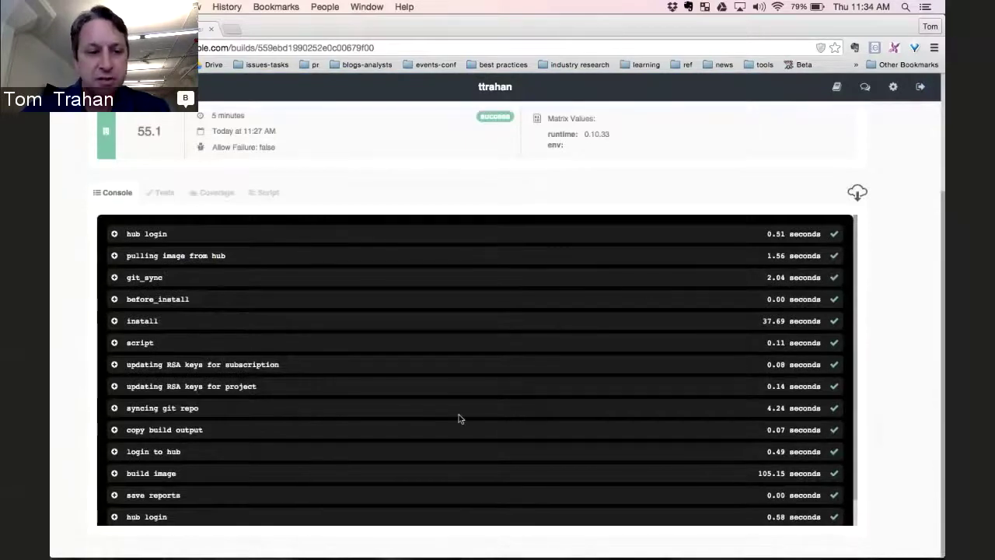
pyautogui.click(115, 452)
pyautogui.click(115, 452)
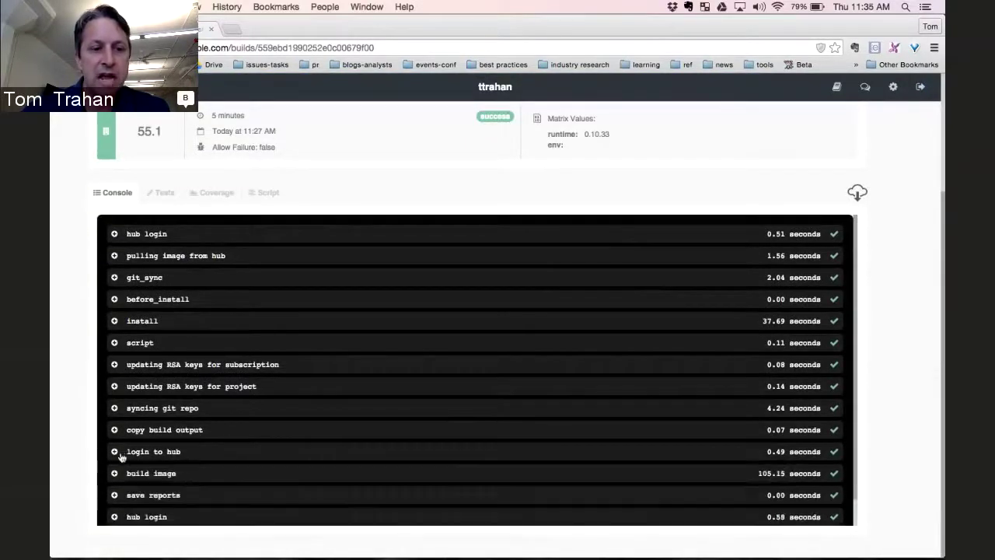
pyautogui.scroll(-1, 322, 378)
pyautogui.scroll(-1, 445, 380)
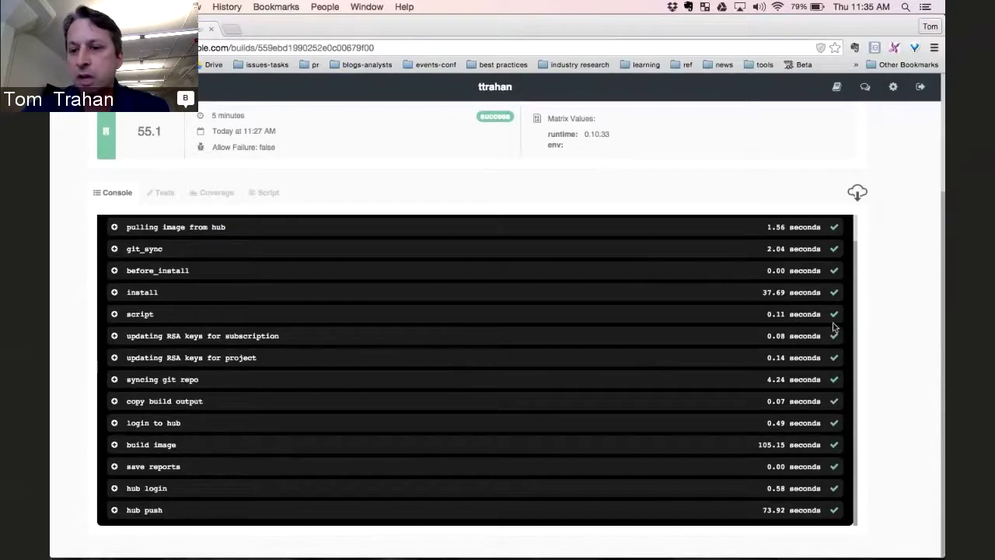
pyautogui.scroll(5, 833, 327)
pyautogui.scroll(-3, 894, 327)
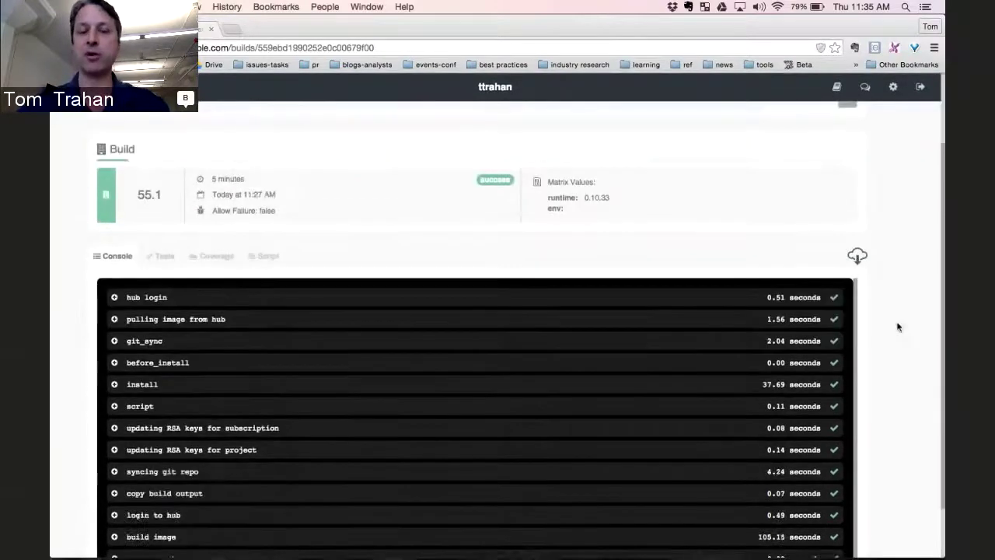
pyautogui.scroll(-2, 896, 325)
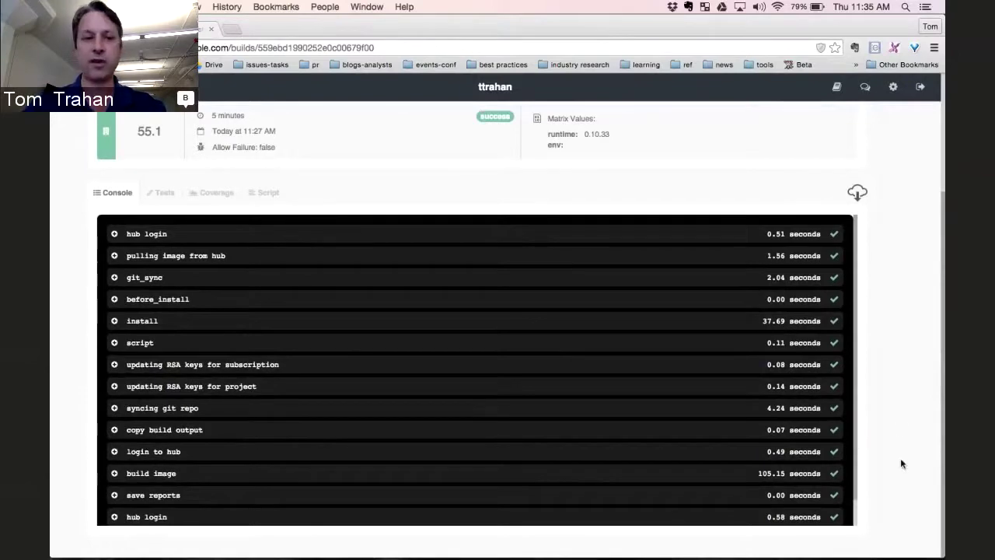
# - Return to the radar-www2 project page and filter its Build History to Failed builds
pyautogui.scroll(5, 901, 464)
pyautogui.click(233, 126)
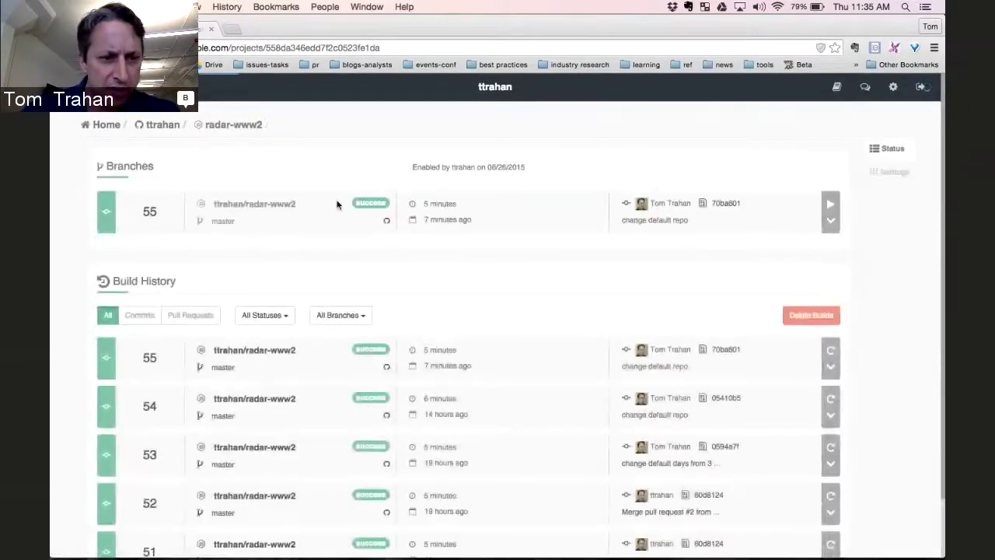
pyautogui.scroll(-3, 338, 233)
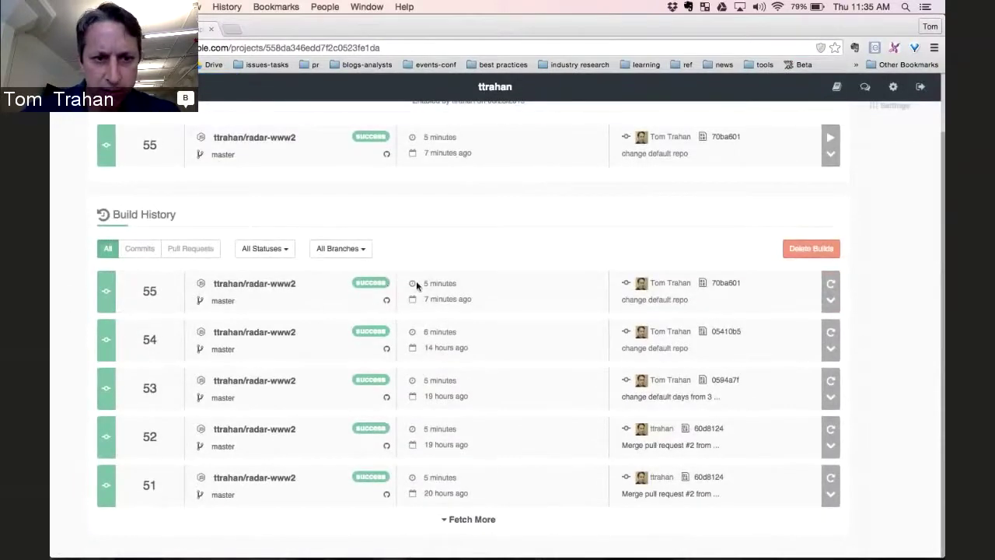
pyautogui.click(265, 248)
pyautogui.click(274, 303)
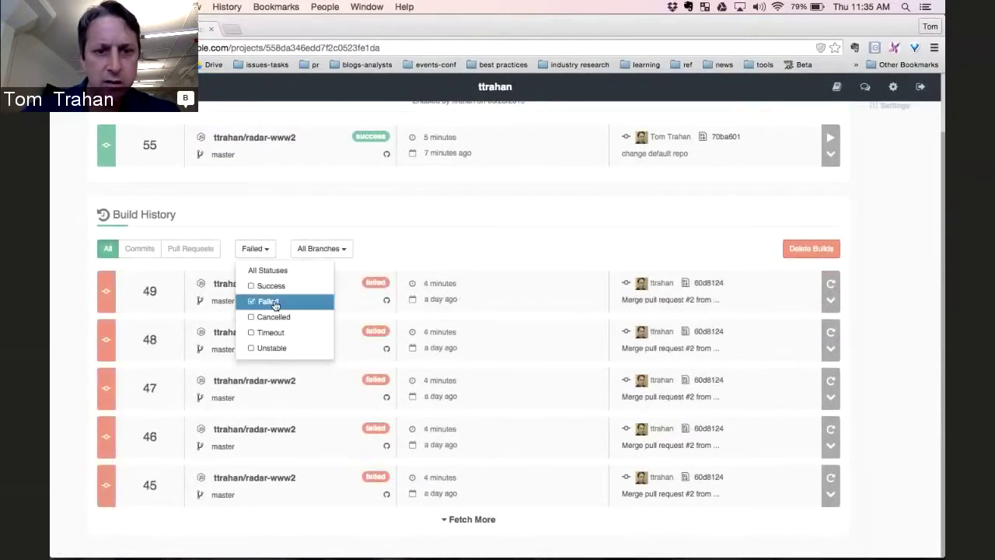
# - Open failed build 49, examine the log output of its hub push stage, and return to the radar-www2 project page
pyautogui.click(155, 295)
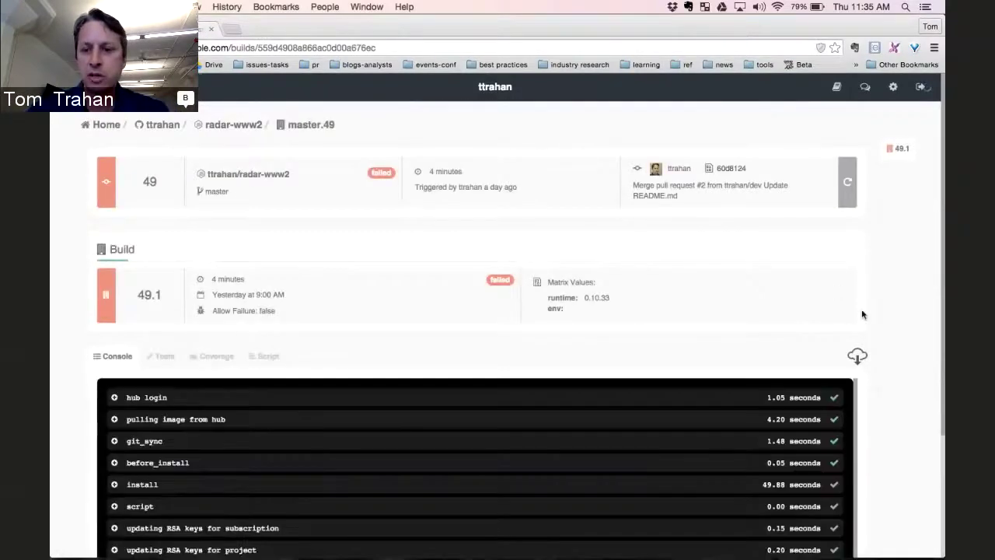
pyautogui.scroll(-5, 862, 314)
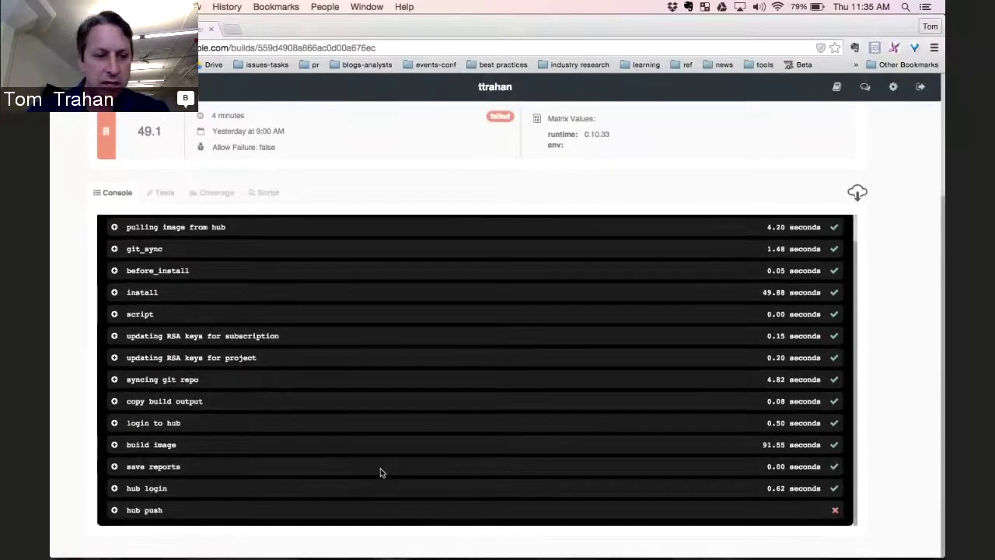
pyautogui.click(115, 510)
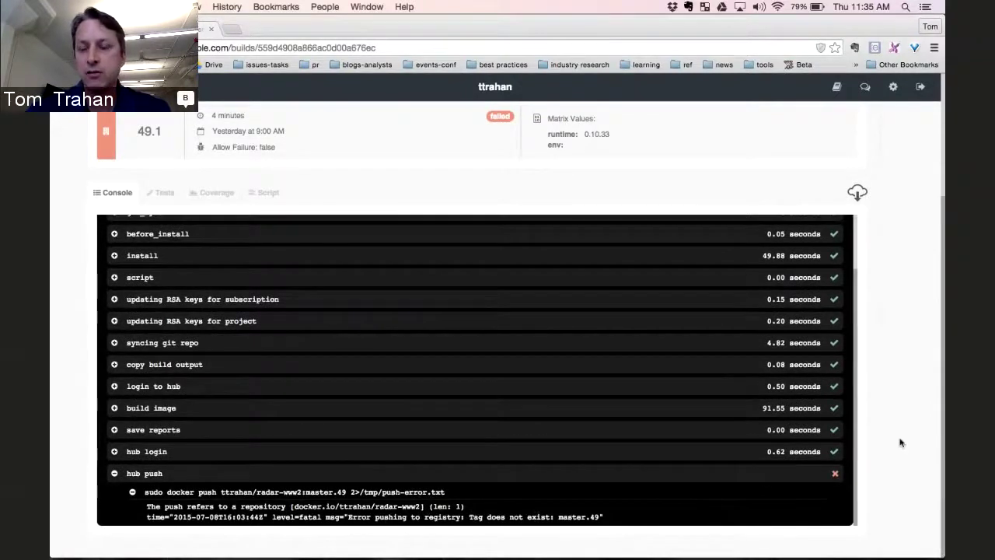
pyautogui.scroll(5, 900, 443)
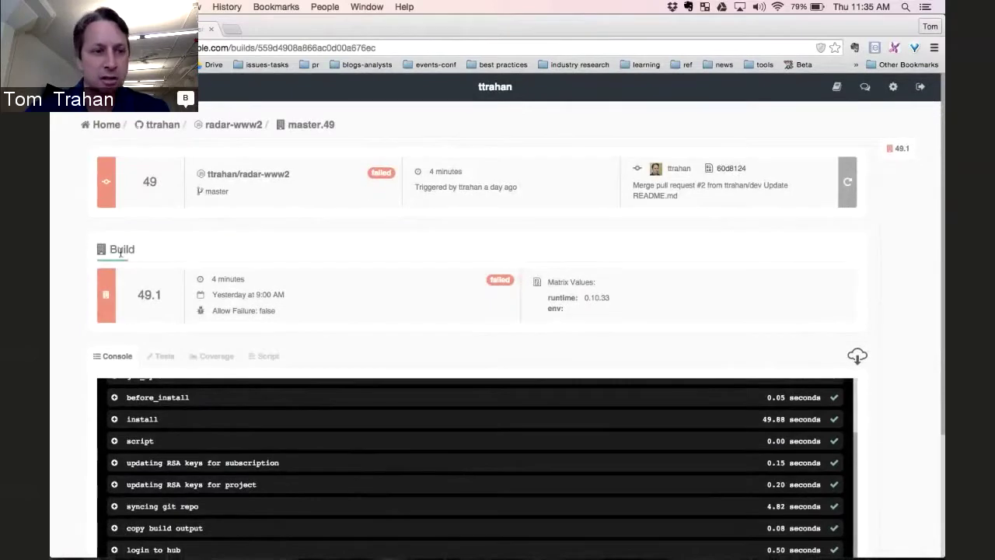
pyautogui.scroll(-5, 70, 215)
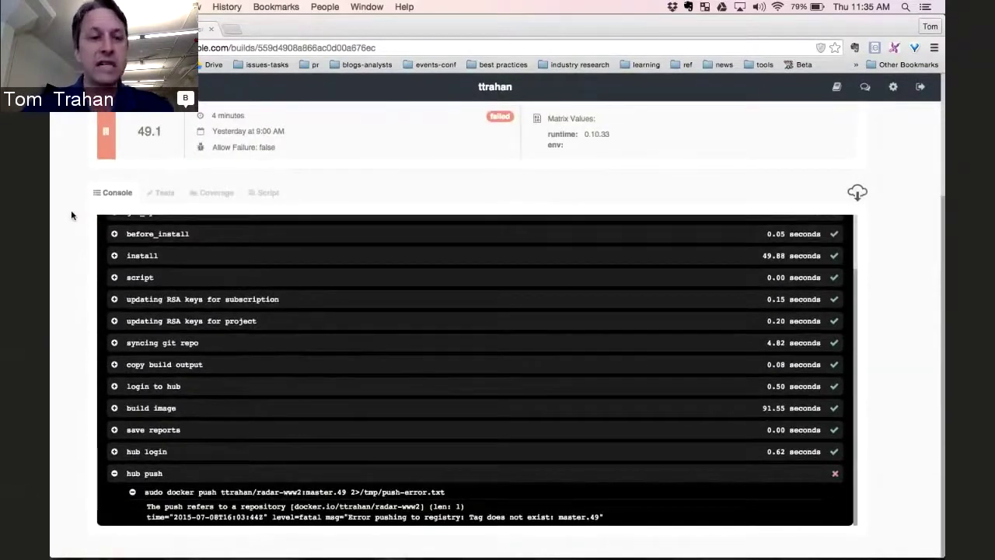
pyautogui.scroll(3, 71, 215)
pyautogui.scroll(2, 70, 215)
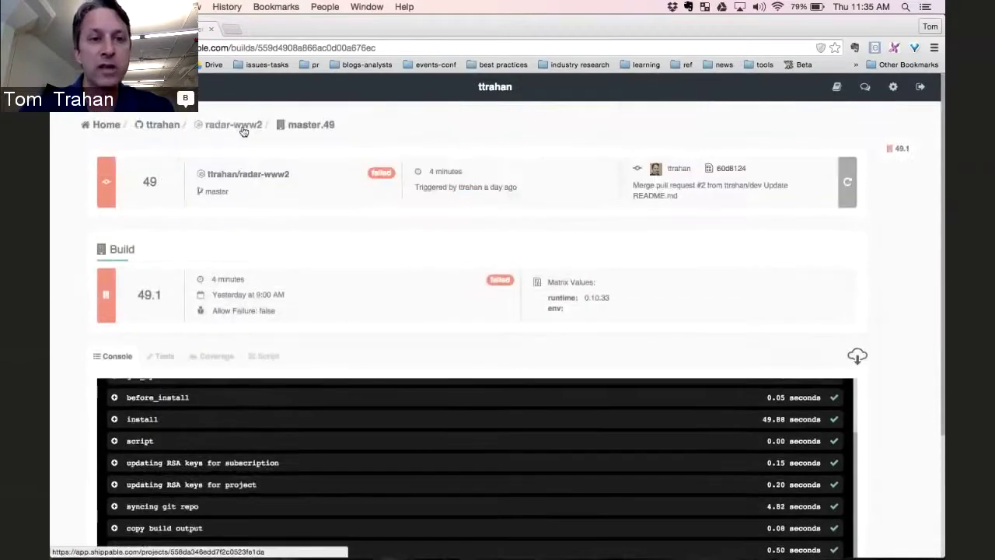
pyautogui.click(241, 129)
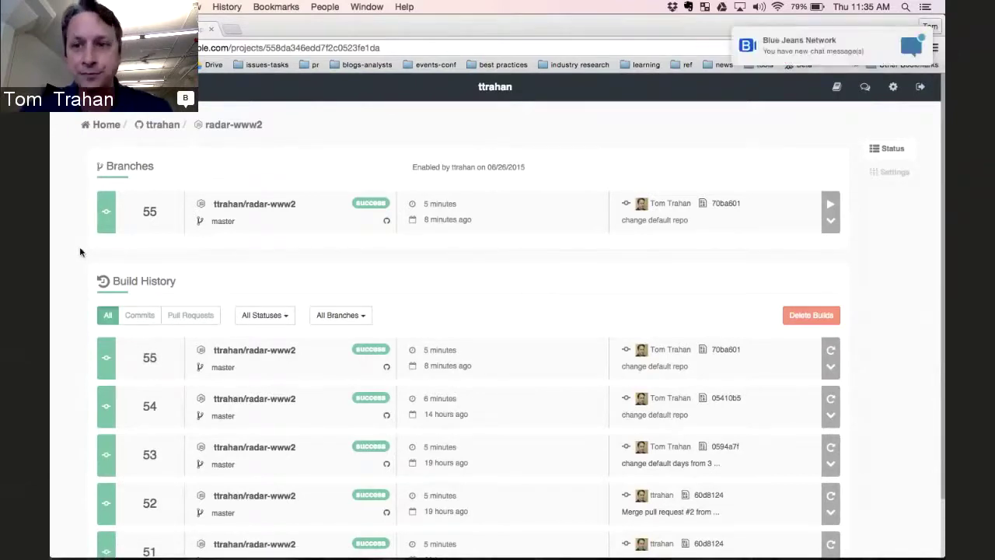
# - Dismiss the chat notification and open the ose3-01 formation from the Shippable home page
pyautogui.click(871, 39)
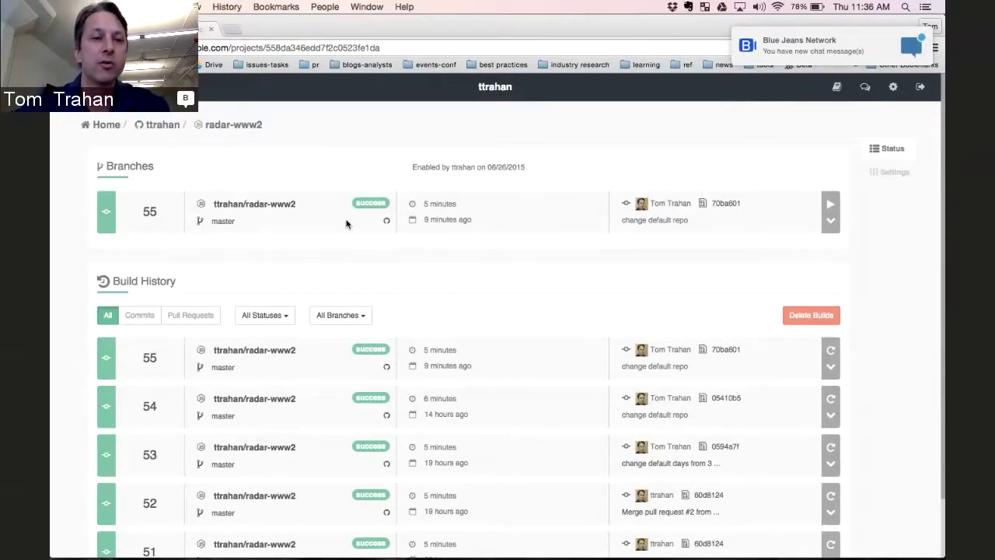
pyautogui.click(103, 127)
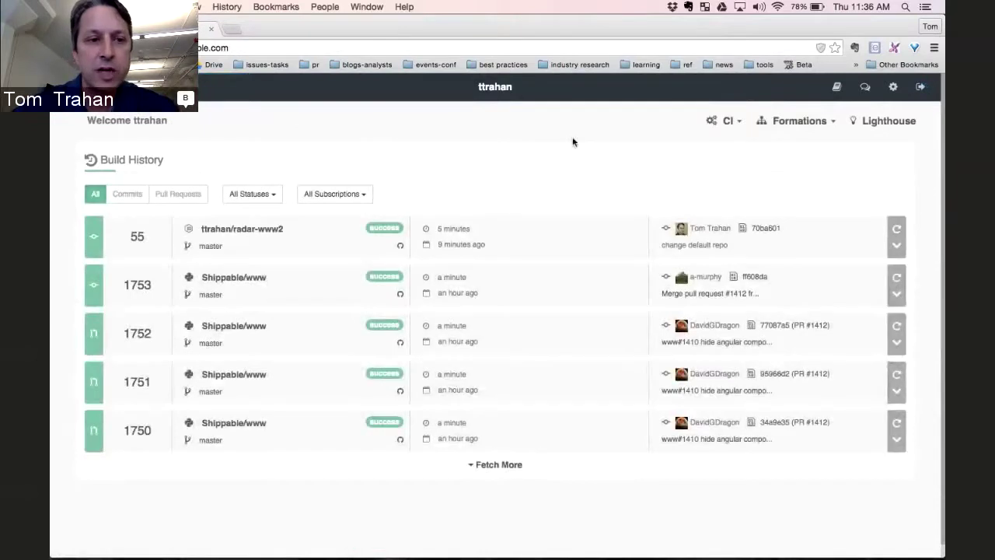
pyautogui.click(815, 127)
pyautogui.click(789, 171)
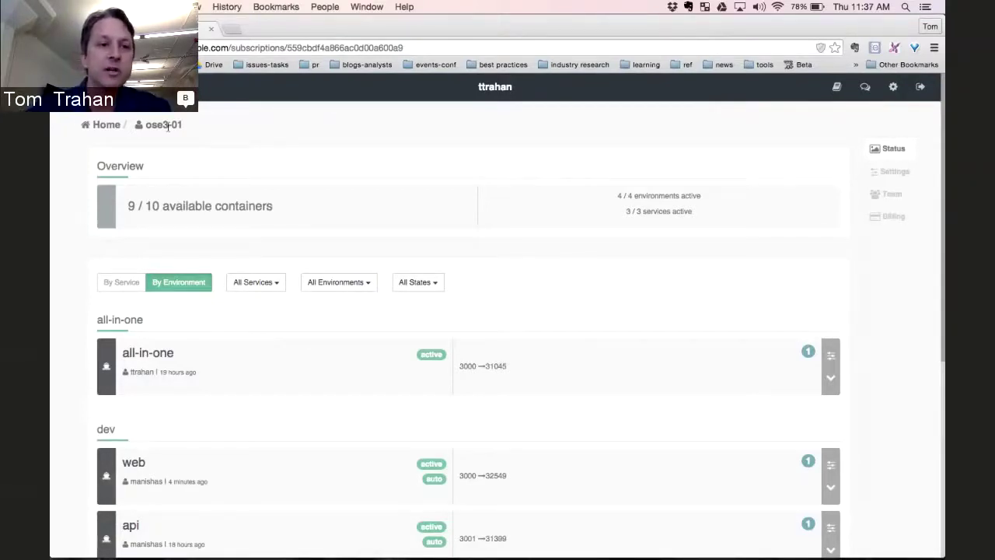
# - Review the ose3-01 container overview and the services listed by environment, and expand the all-in-one service's details
pyautogui.scroll(-3, 71, 216)
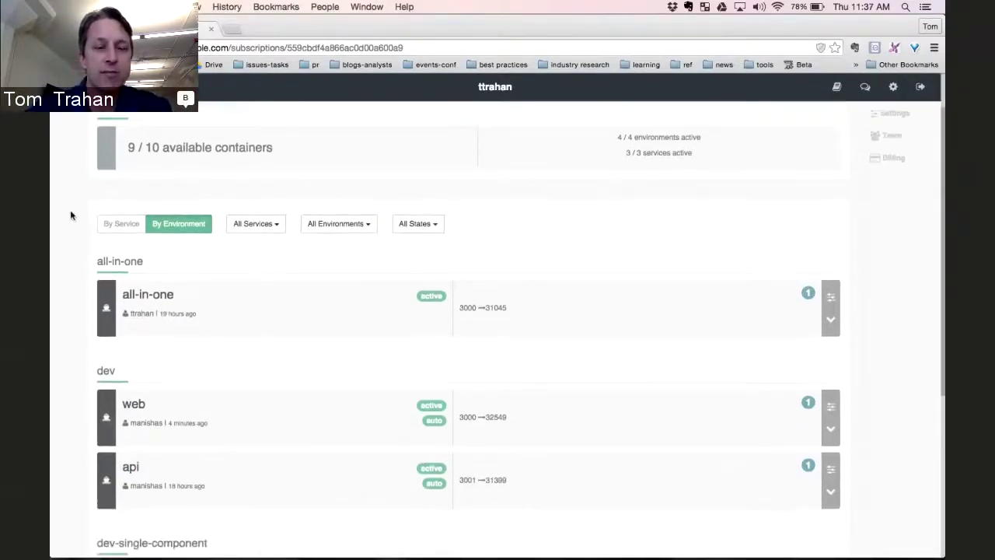
pyautogui.scroll(2, 70, 215)
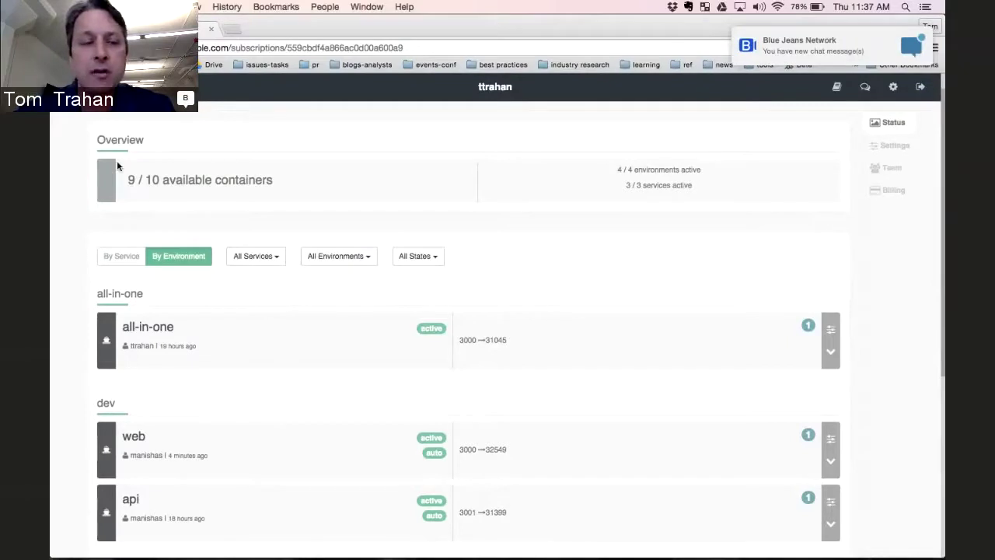
pyautogui.scroll(1, 118, 165)
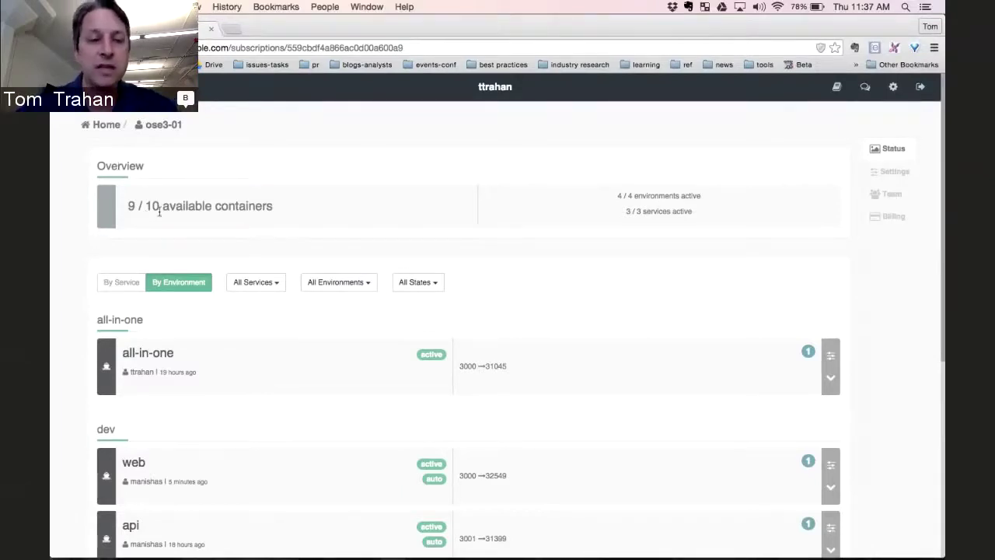
pyautogui.scroll(-3, 90, 301)
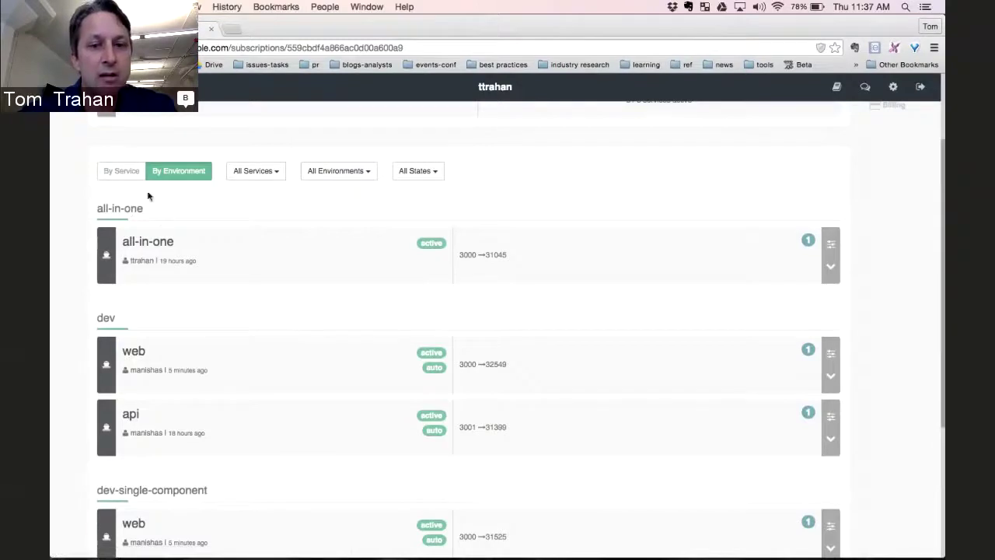
pyautogui.scroll(2, 156, 205)
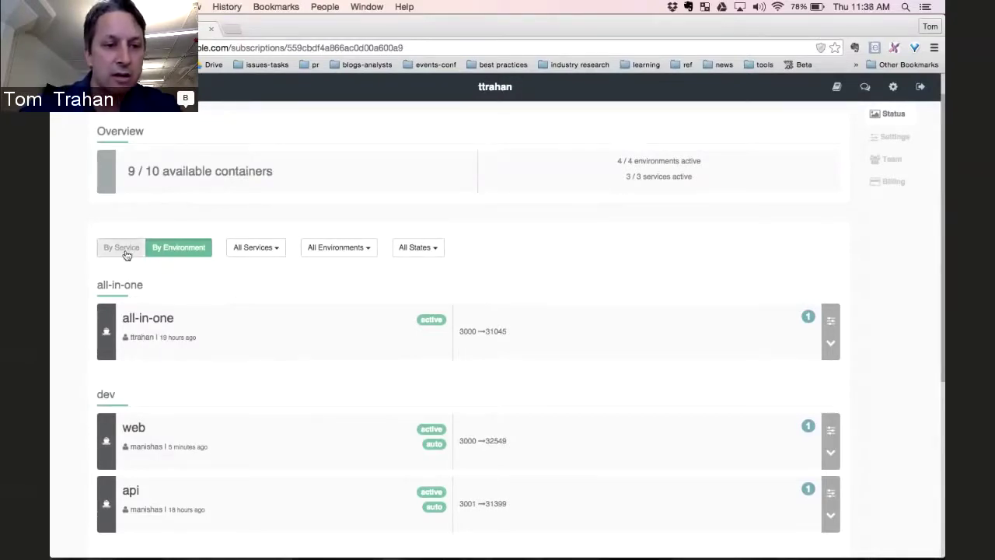
pyautogui.scroll(-1, 75, 243)
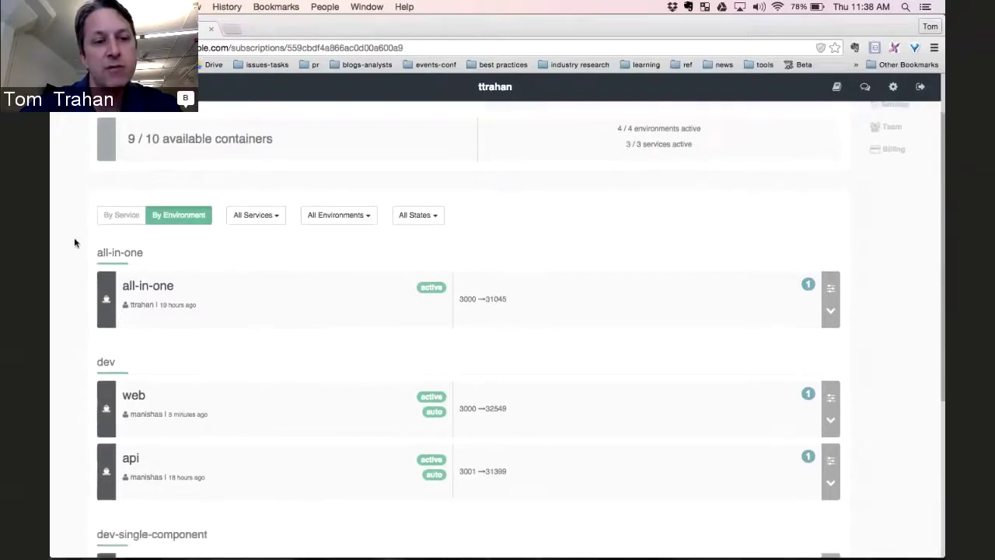
pyautogui.scroll(-2, 74, 242)
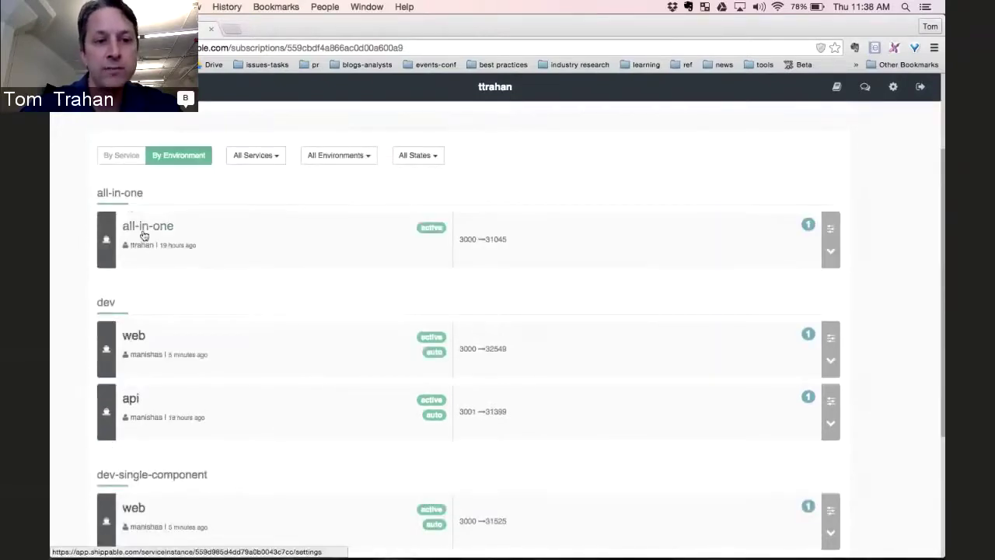
pyautogui.click(832, 252)
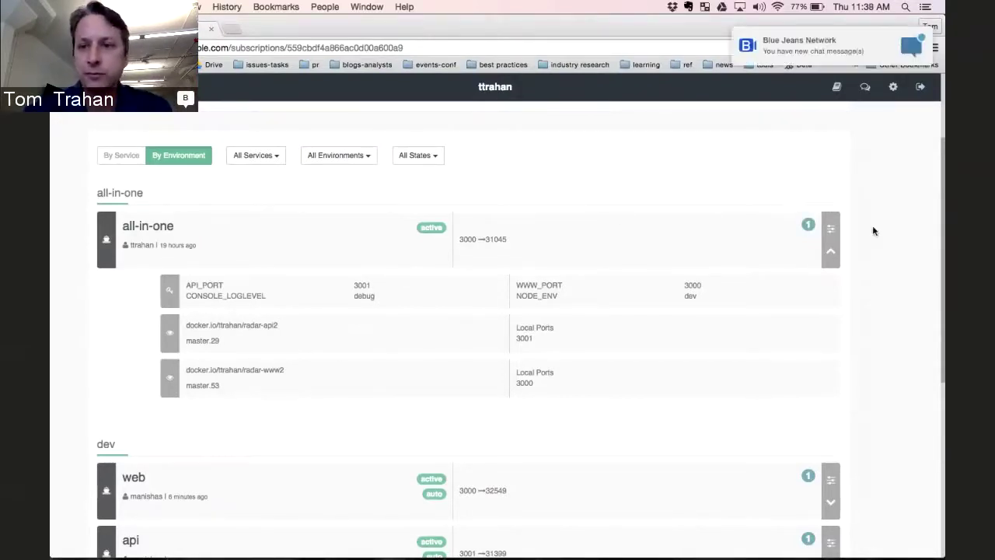
# - Collapse the all-in-one service's details, expand the dev environment's web and api services, and review their variables, images and ports
pyautogui.click(831, 251)
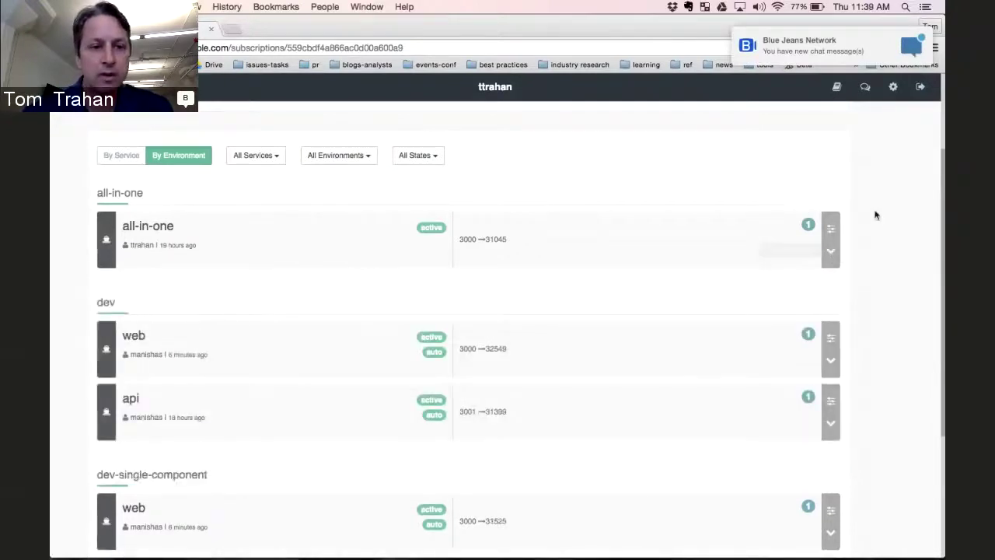
pyautogui.scroll(-3, 419, 222)
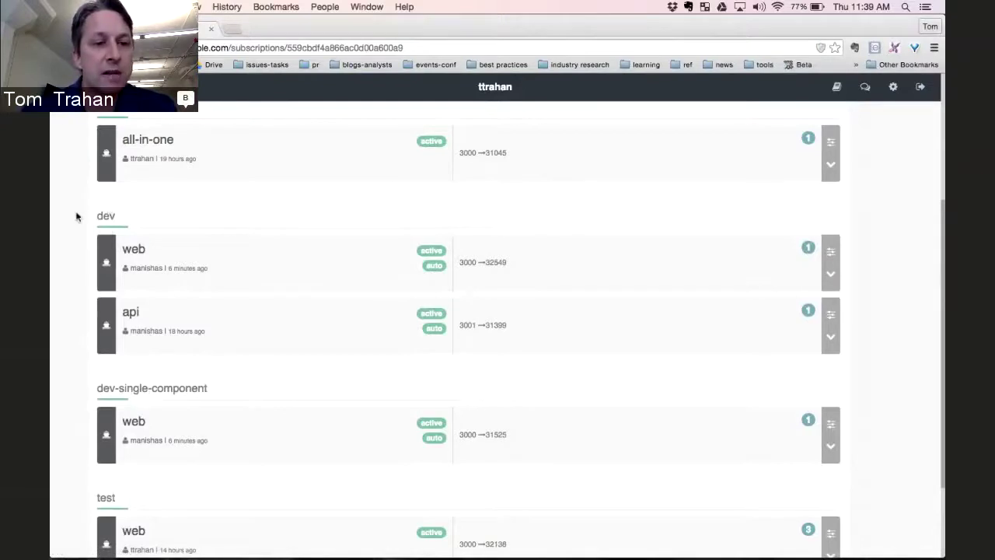
pyautogui.scroll(1, 76, 217)
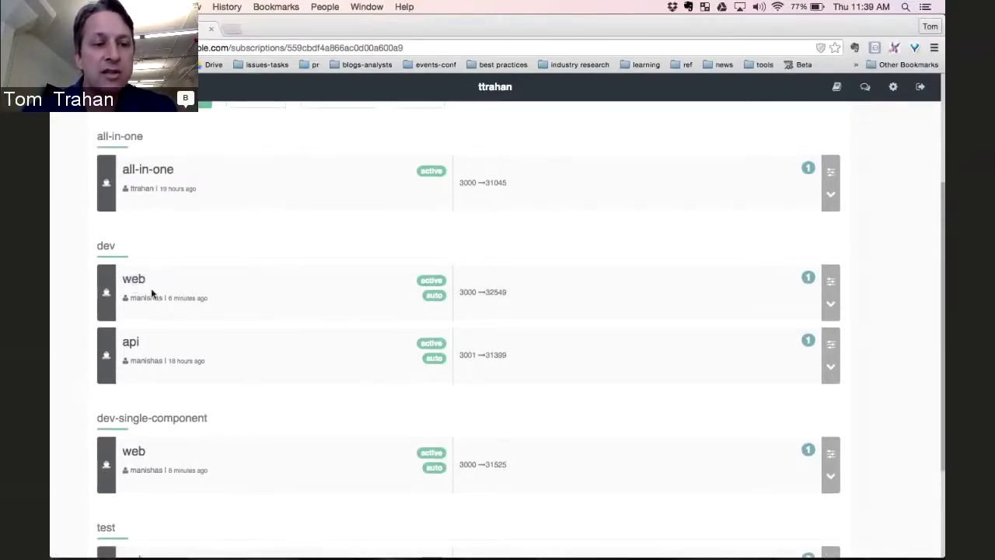
pyautogui.click(832, 305)
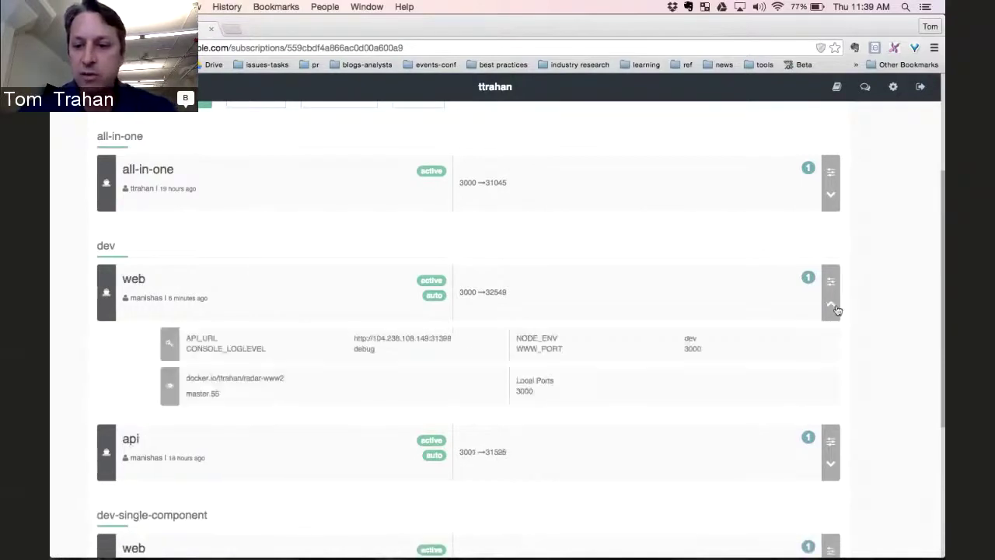
pyautogui.click(831, 463)
pyautogui.scroll(-1, 888, 323)
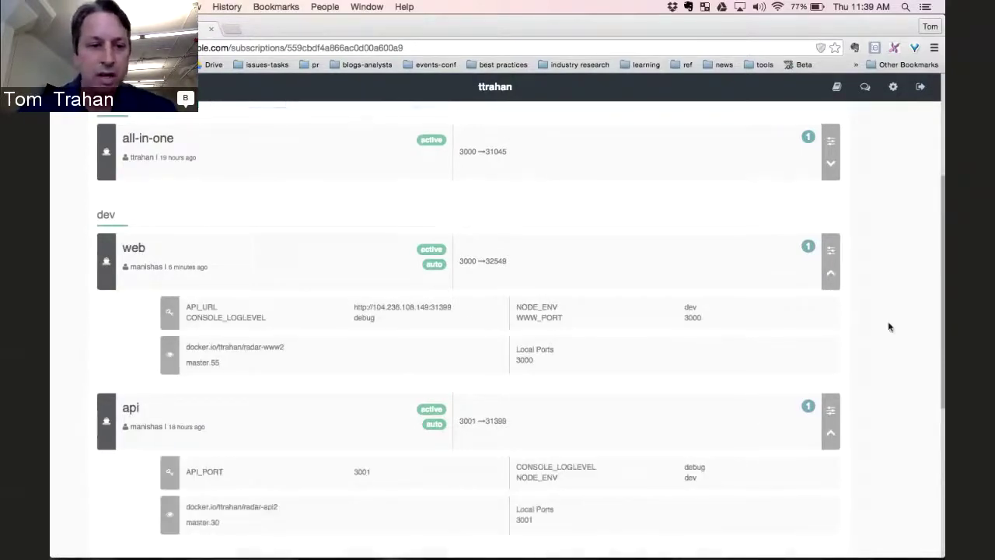
pyautogui.scroll(-3, 889, 325)
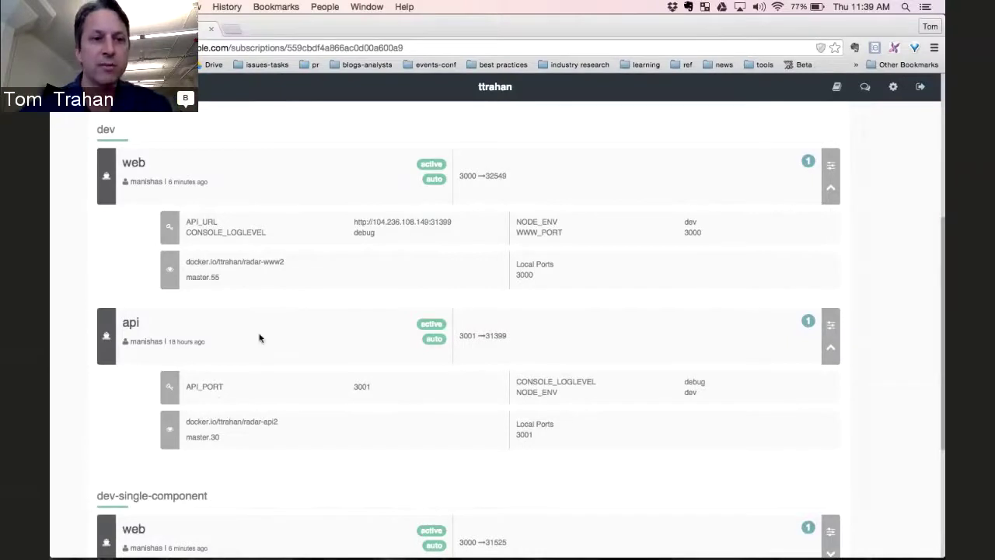
# - Go back to the Shippable home page and reopen the ose3-01 formation from there
pyautogui.scroll(5, 259, 339)
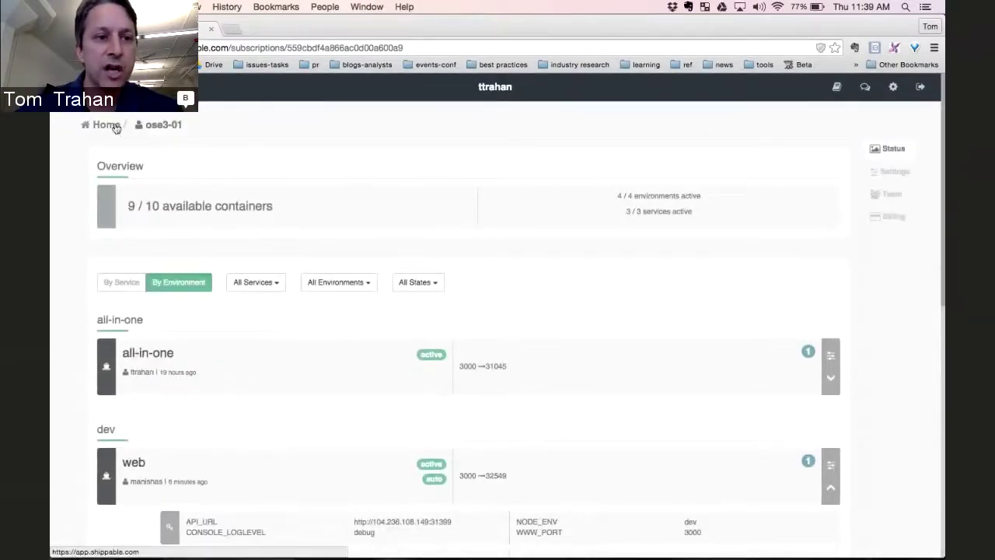
pyautogui.click(106, 125)
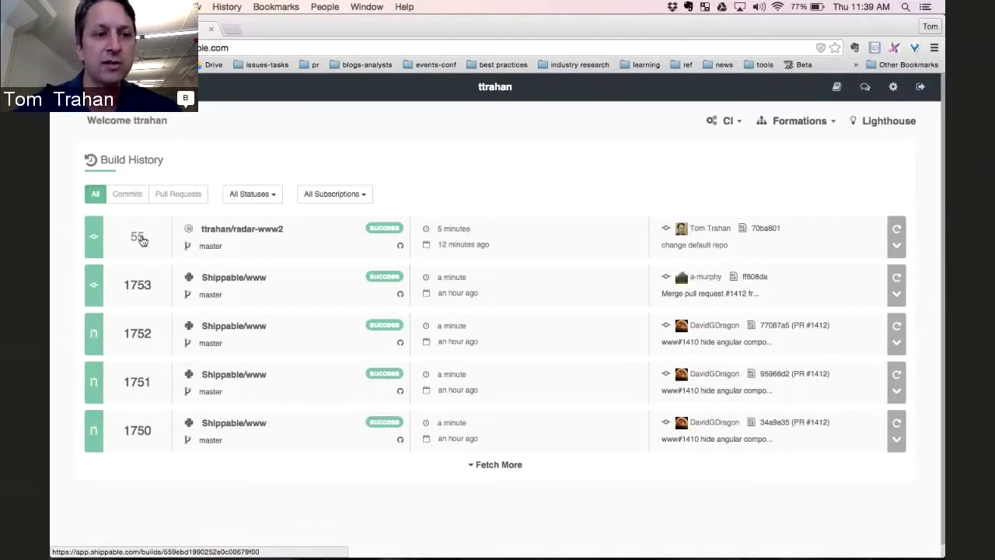
pyautogui.click(819, 126)
pyautogui.click(793, 171)
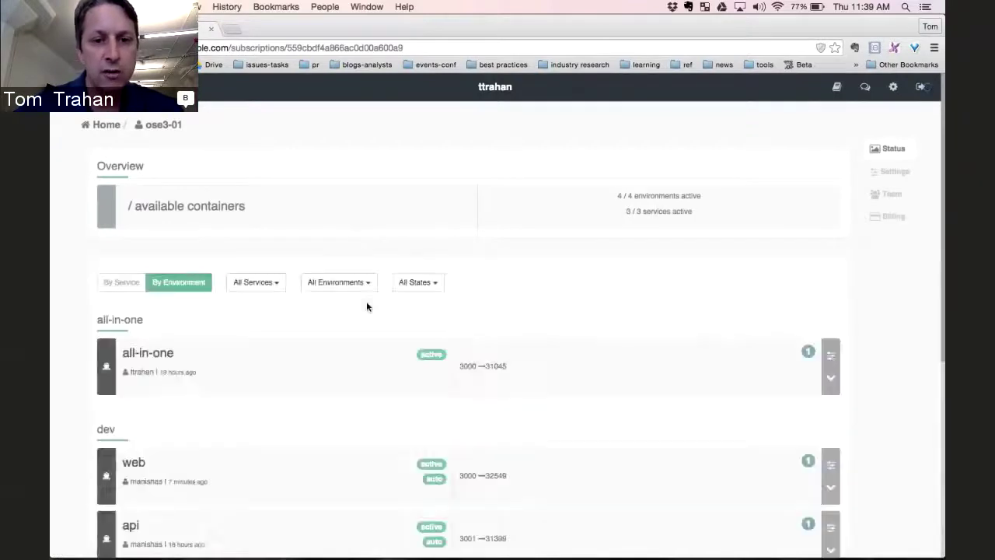
# - Expand the details of the all-in-one service and the dev web service, and look over the environments down to test
pyautogui.scroll(-3, 74, 252)
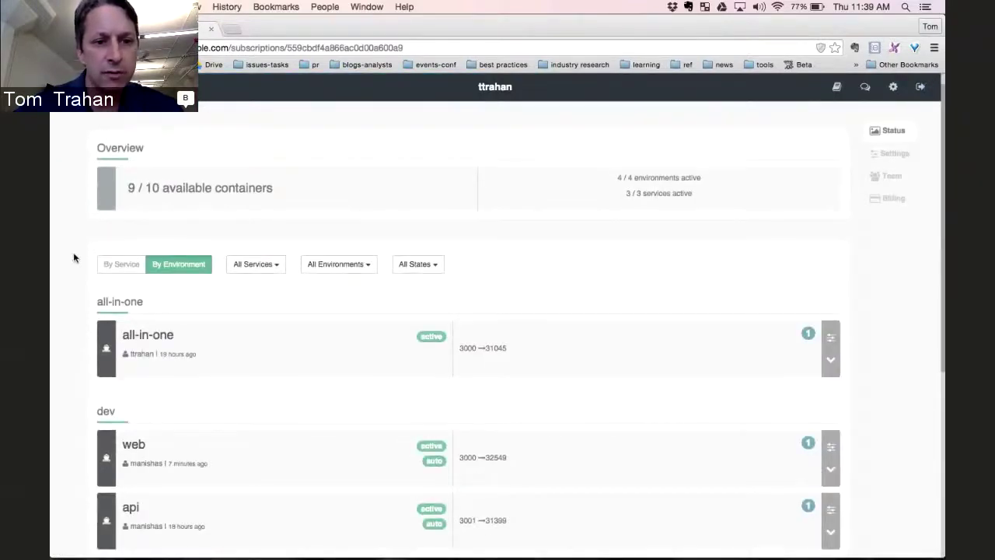
pyautogui.click(831, 268)
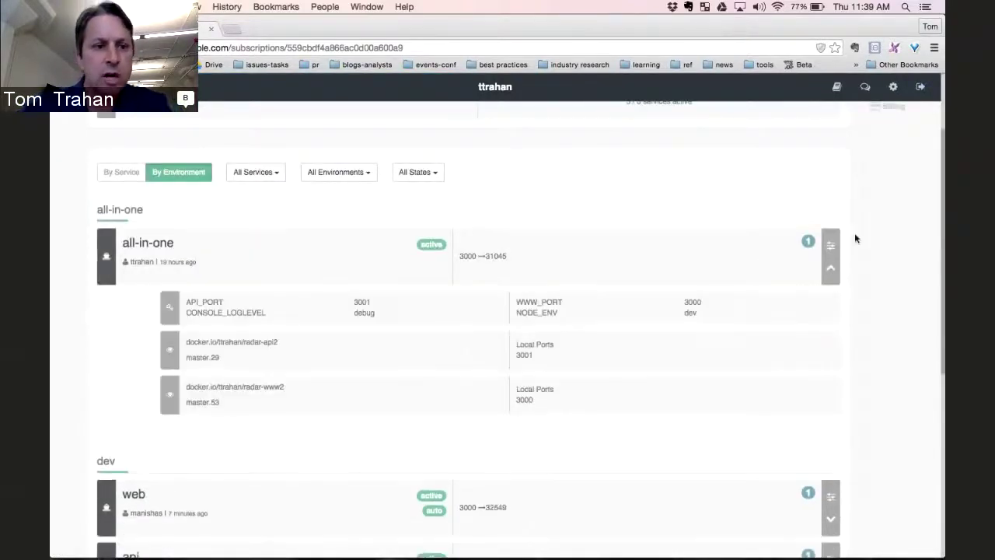
pyautogui.scroll(-1, 461, 223)
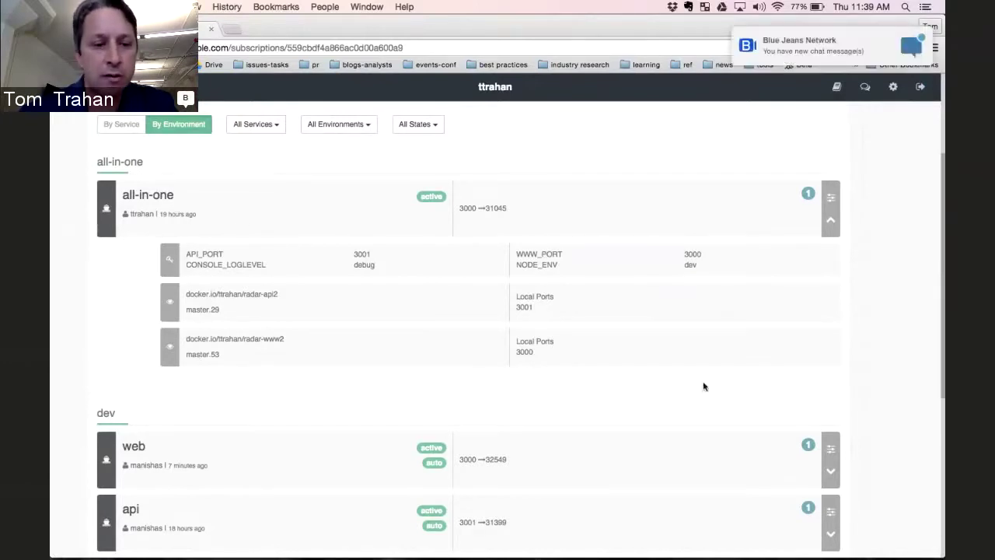
pyautogui.scroll(-3, 704, 386)
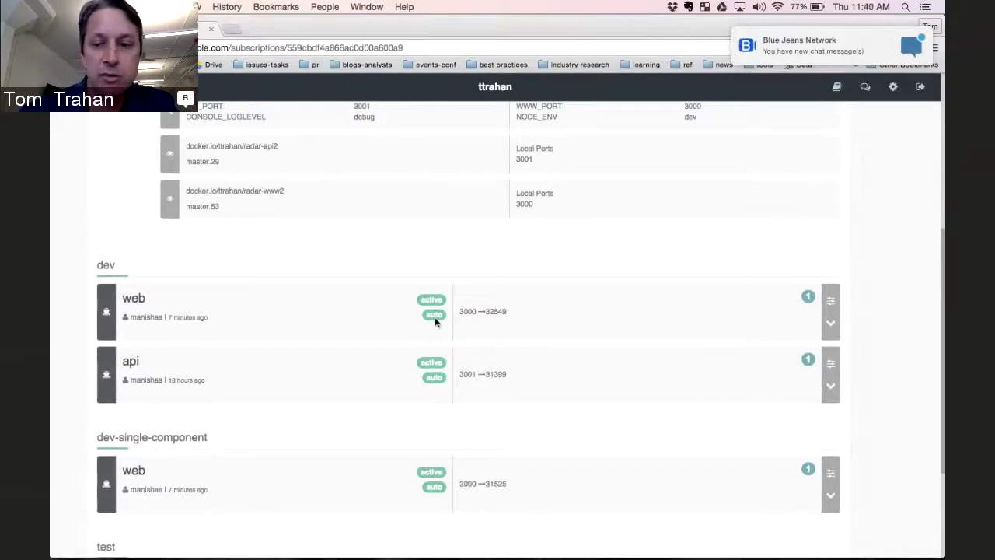
pyautogui.click(832, 325)
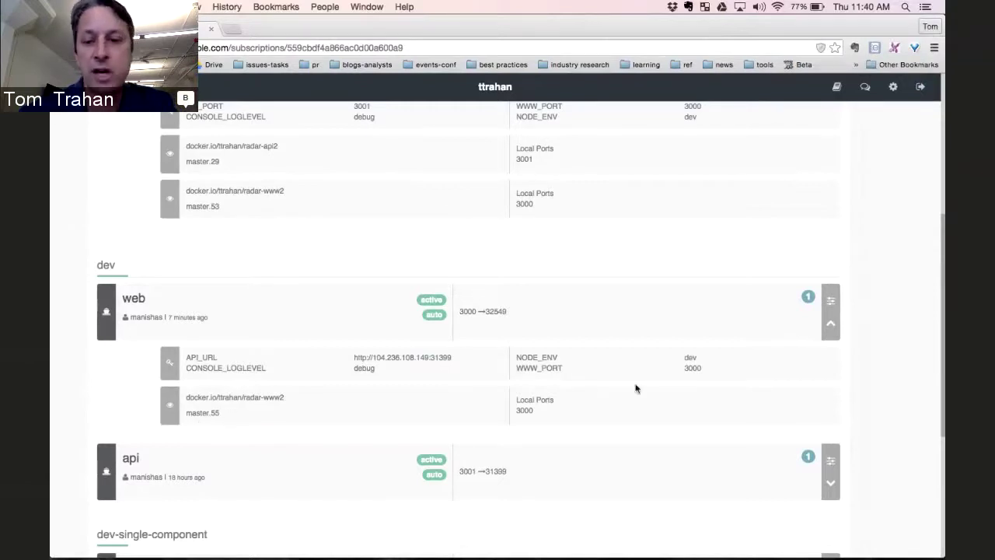
pyautogui.scroll(-3, 868, 337)
pyautogui.scroll(-4, 870, 339)
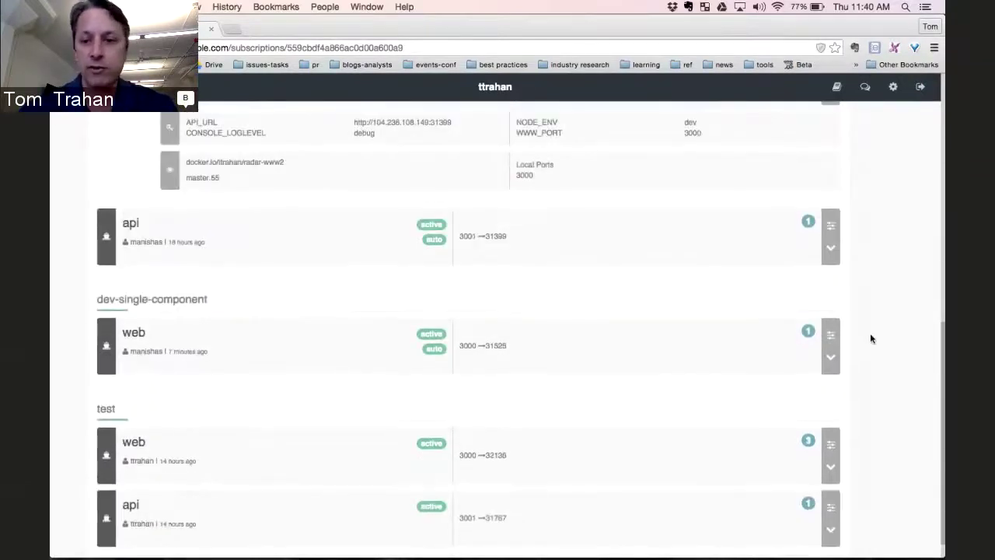
pyautogui.scroll(3, 871, 337)
pyautogui.scroll(2, 858, 348)
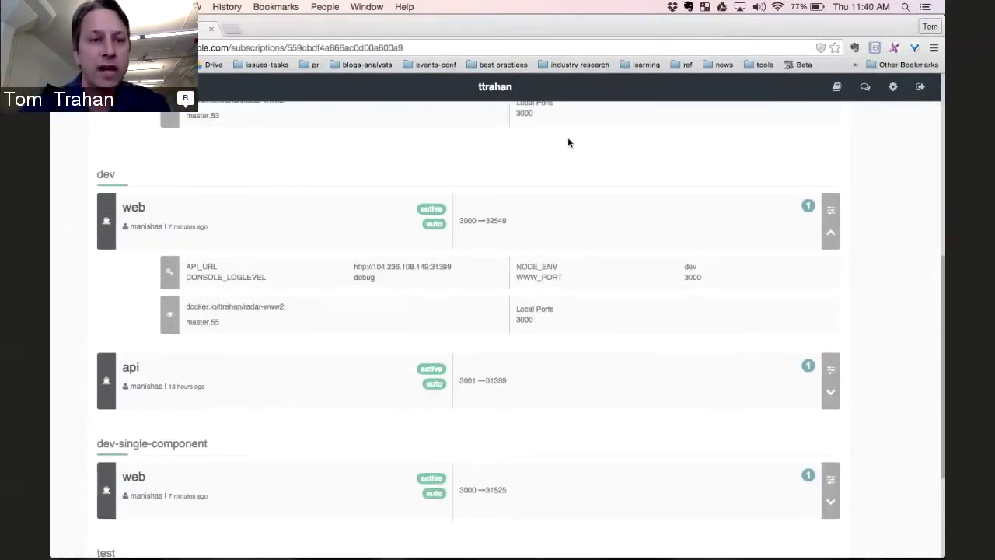
# - Switch to the browser window with the deployed dev GitHub Issue Radar app, inspect its title and repo path, and return to Shippable
pyautogui.press('super+grave')
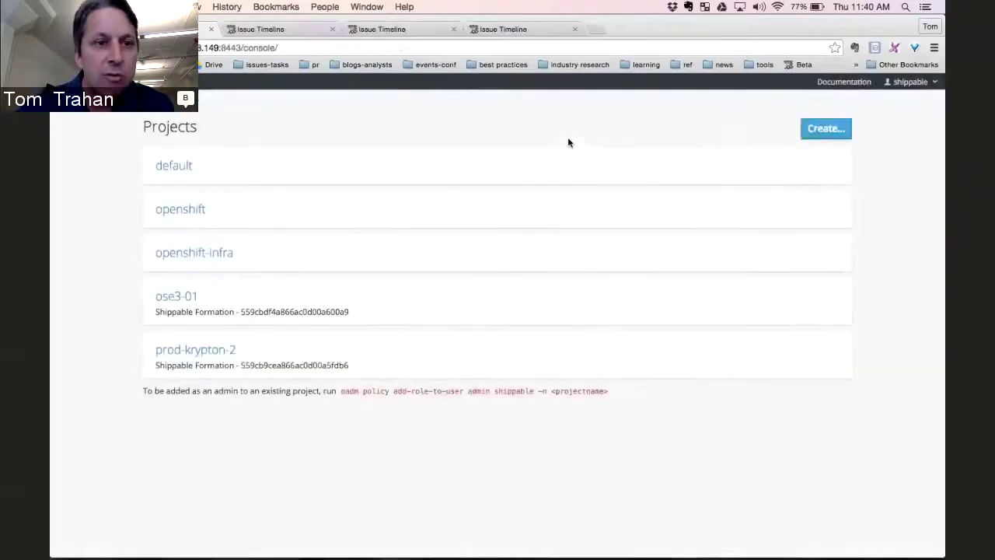
pyautogui.click(283, 30)
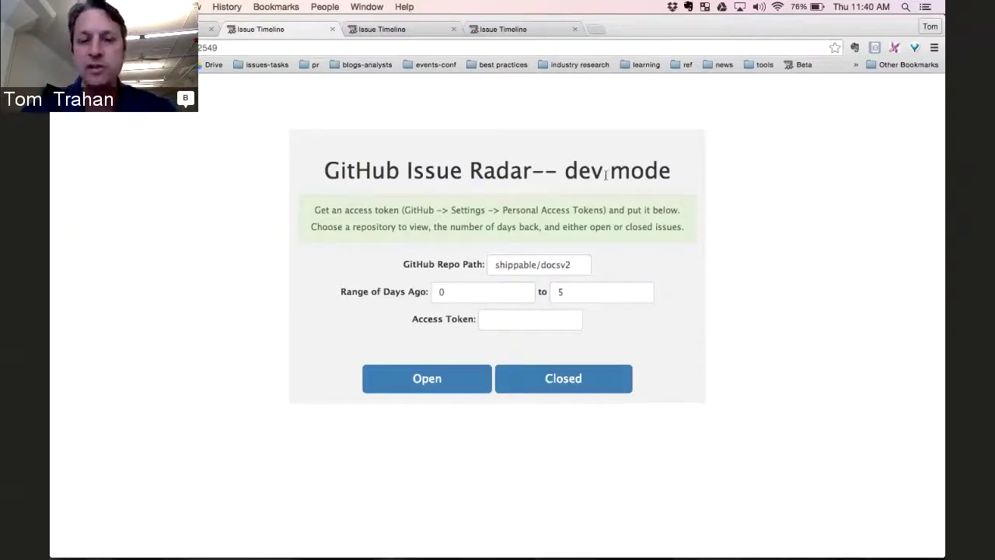
pyautogui.moveTo(564, 173); pyautogui.dragTo(673, 174)
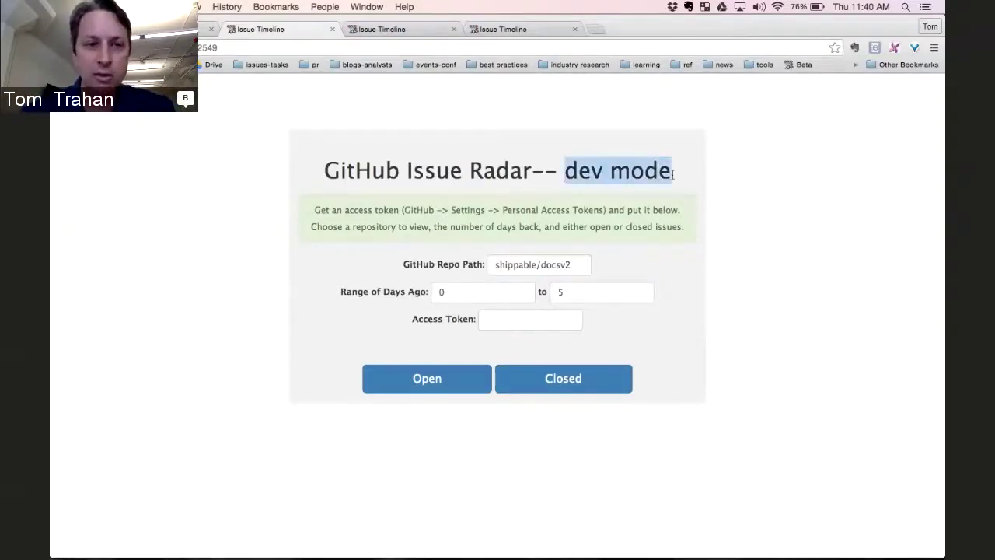
pyautogui.click(753, 244)
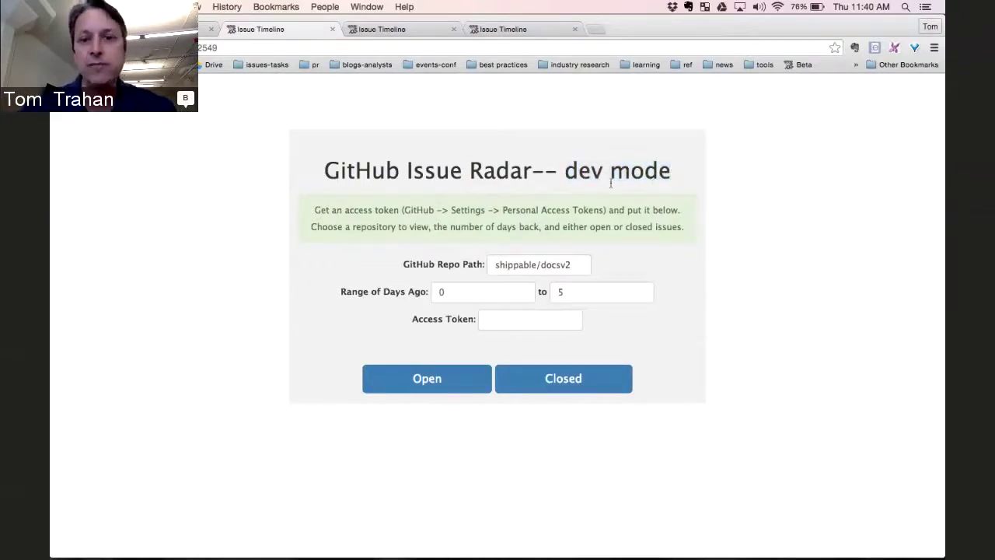
pyautogui.click(576, 267)
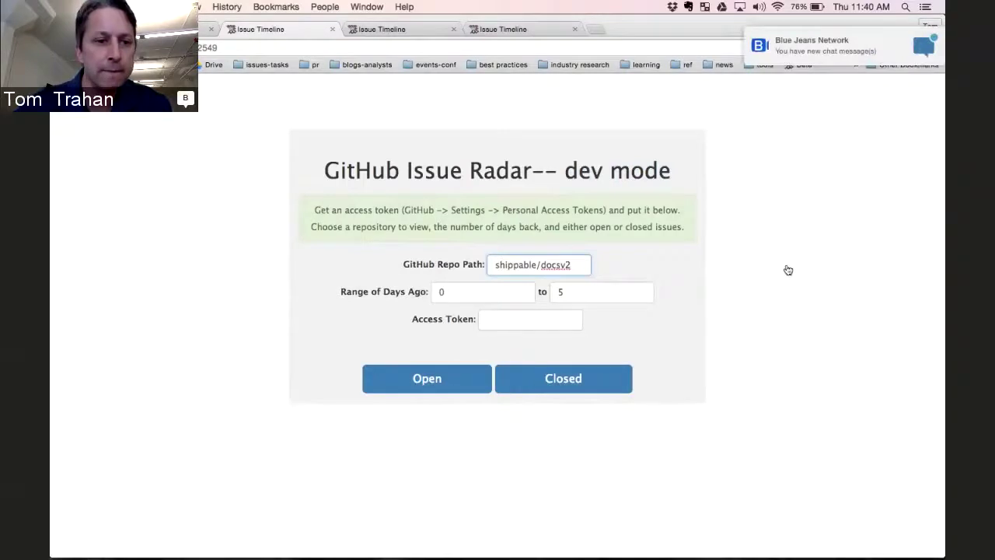
pyautogui.press('super+grave')
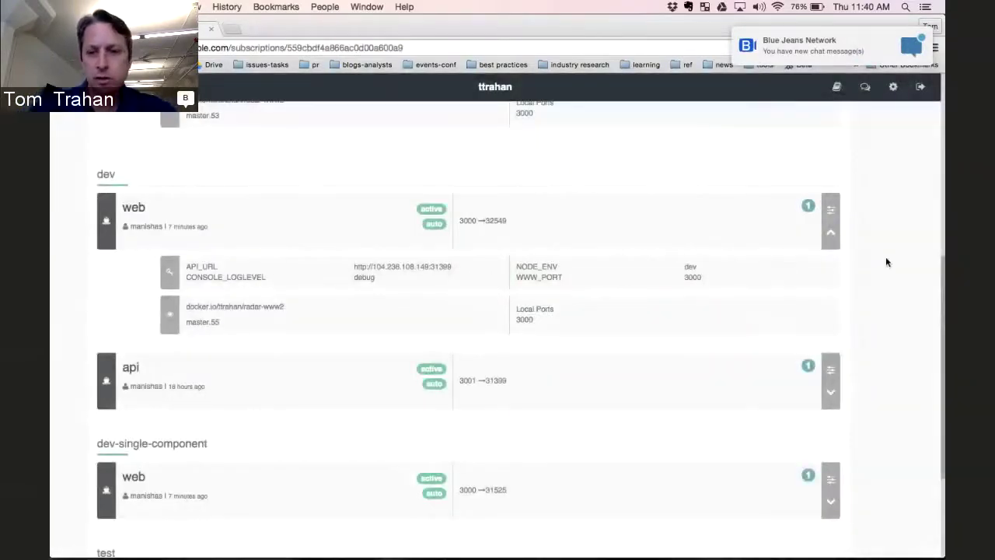
# - Collapse the dev web details, expand the dev-single-component web service, and compare its API_URL with the test api service's port
pyautogui.scroll(-2, 886, 262)
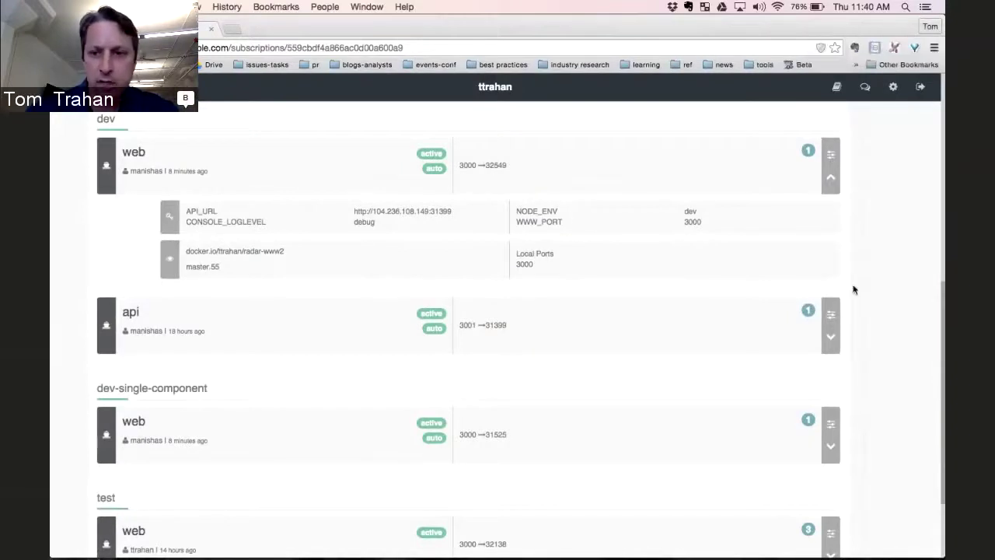
pyautogui.click(832, 180)
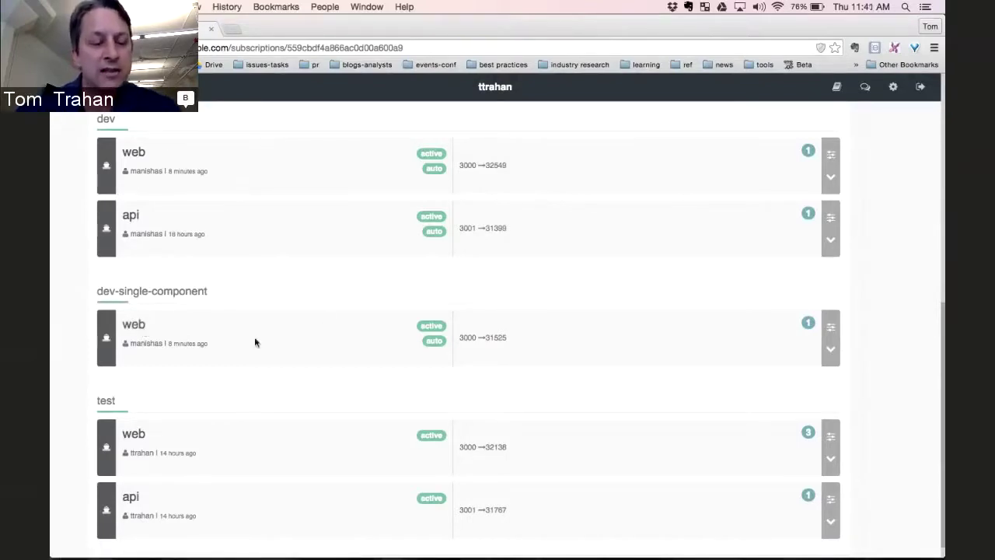
pyautogui.click(831, 349)
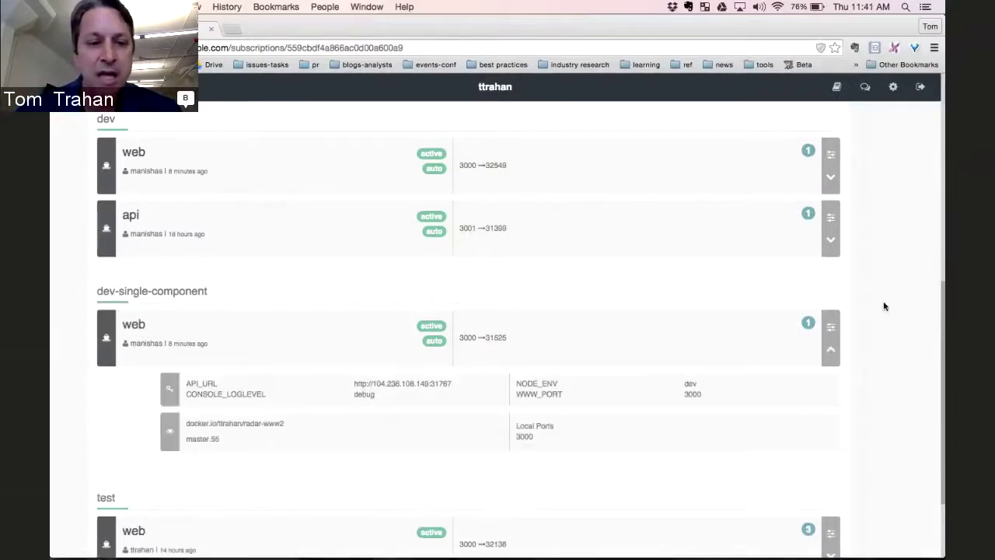
pyautogui.scroll(-3, 887, 293)
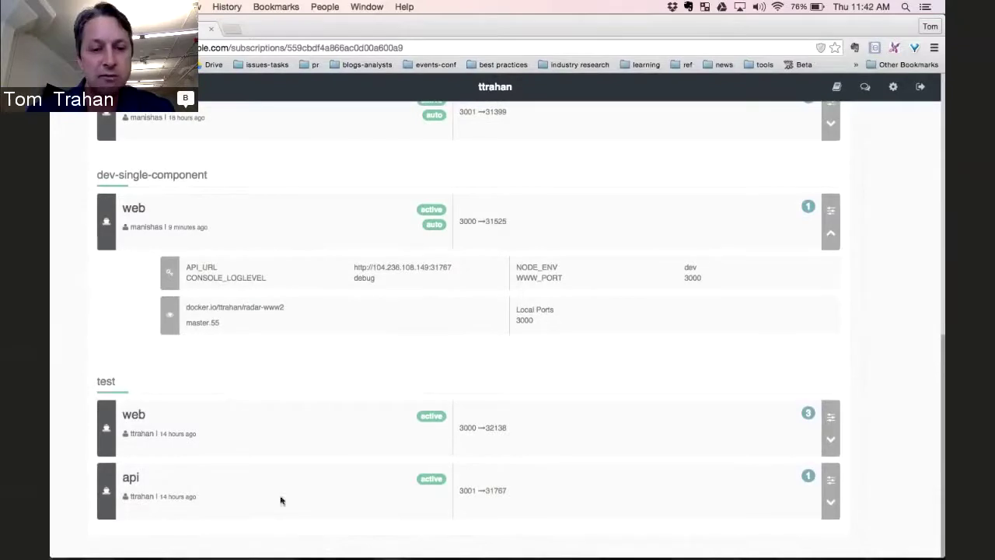
pyautogui.scroll(3, 136, 422)
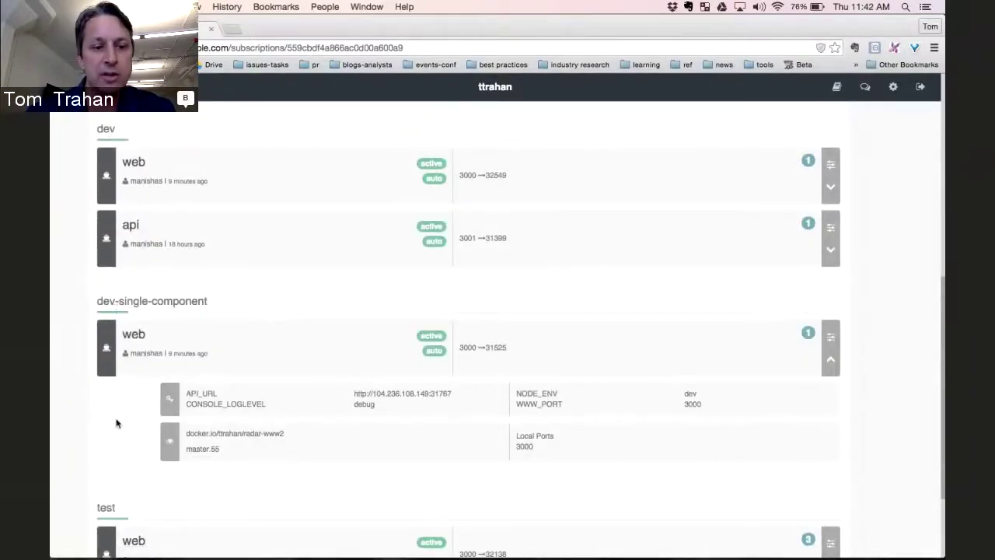
# - Check the test web service's replicas and expand its details to examine its variables and image version
pyautogui.scroll(-3, 117, 423)
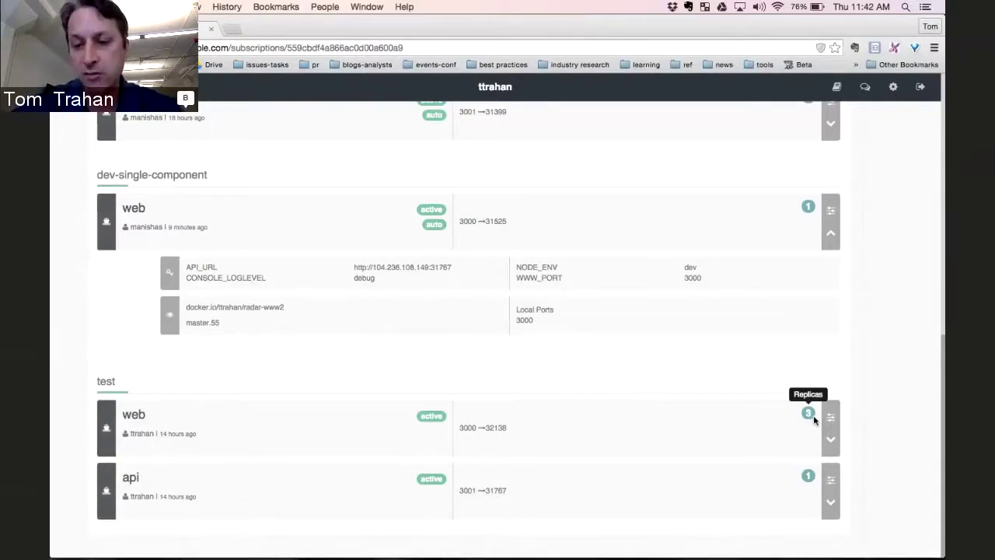
pyautogui.click(831, 438)
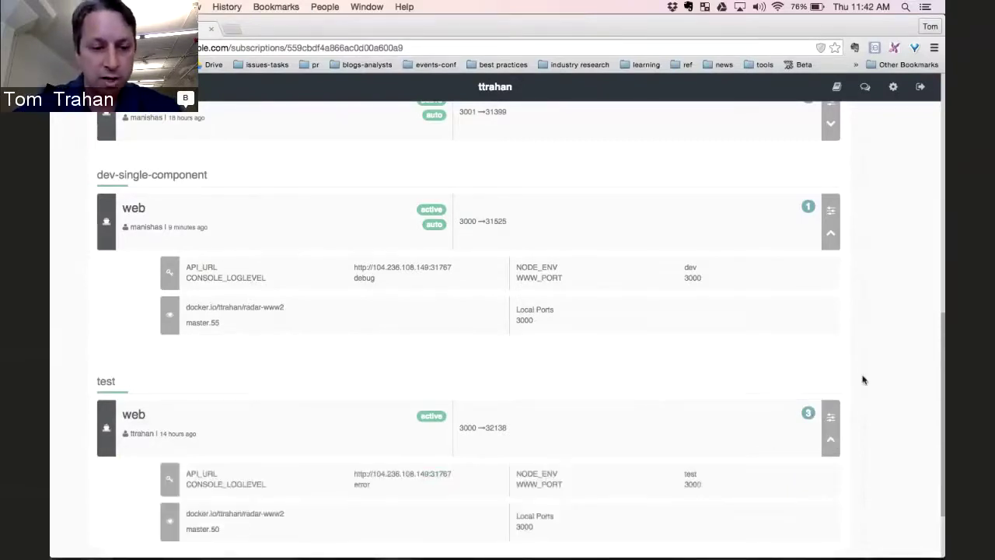
pyautogui.scroll(-1, 867, 370)
pyautogui.scroll(-1, 872, 361)
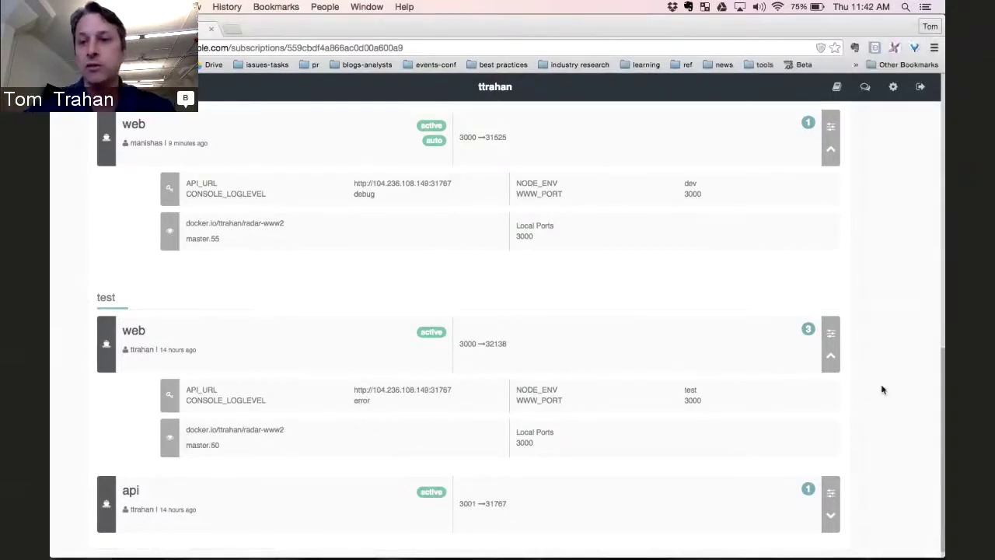
# - Return to the formation overview and open the all-in-one service's own page with its deployment history
pyautogui.scroll(1, 882, 389)
pyautogui.scroll(10, 882, 389)
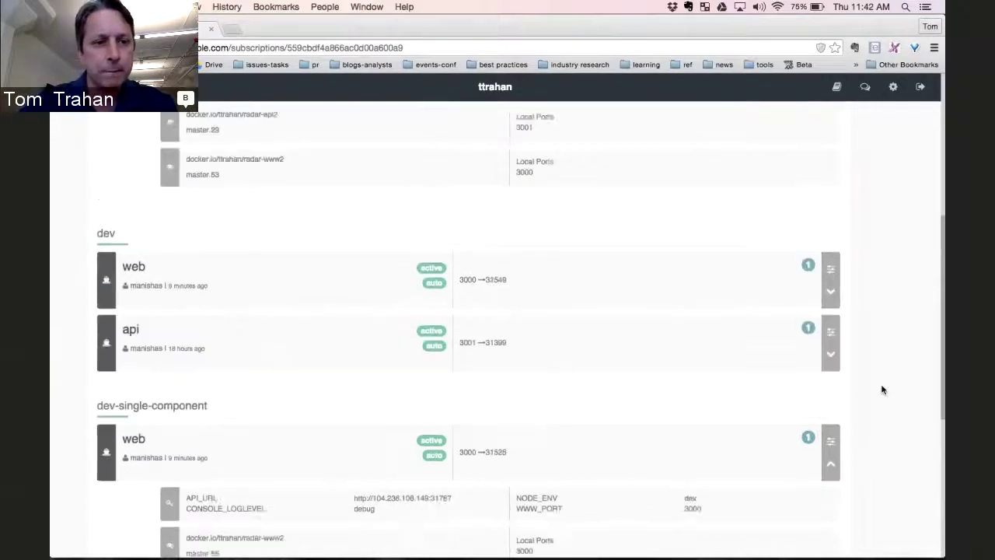
pyautogui.scroll(3, 882, 388)
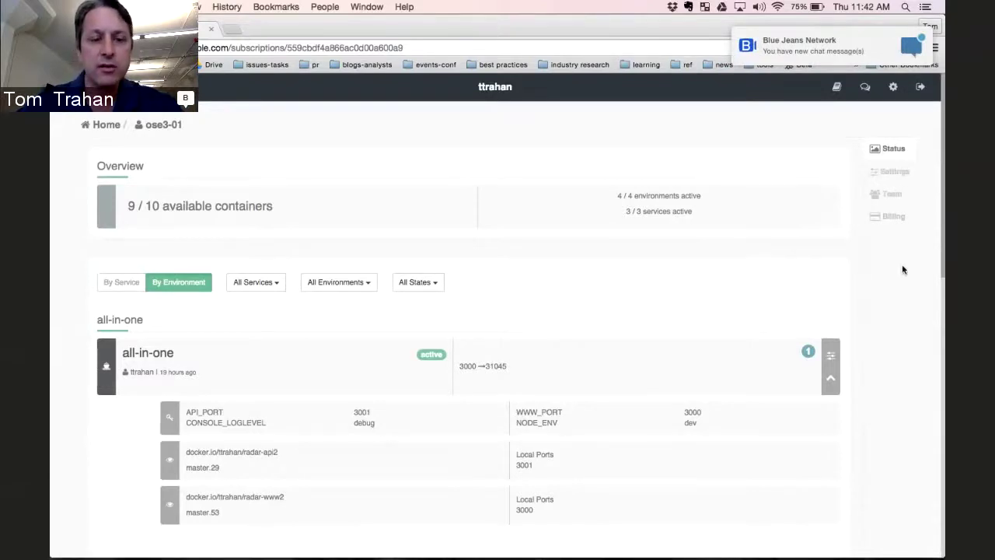
pyautogui.scroll(-2, 902, 269)
pyautogui.scroll(-1, 894, 311)
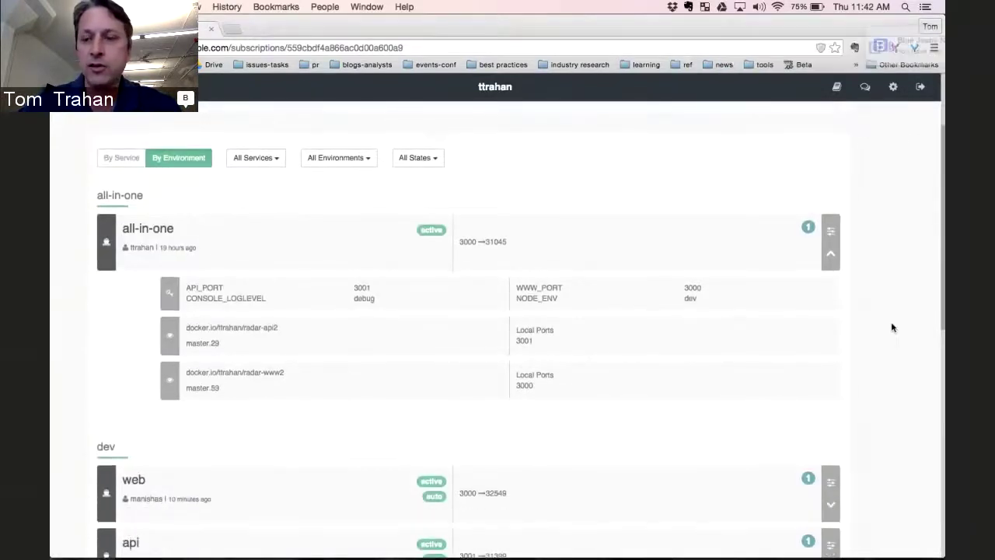
pyautogui.scroll(2, 891, 327)
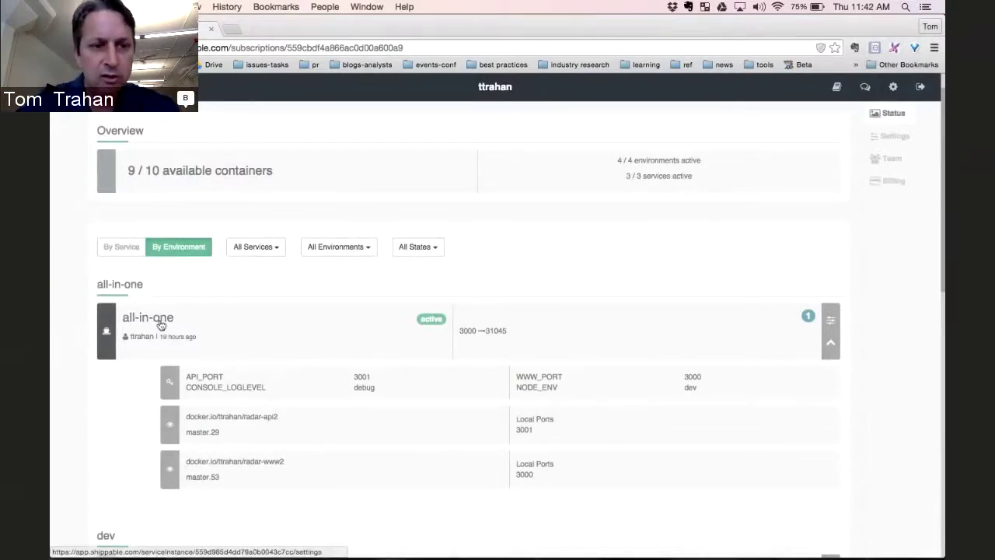
pyautogui.click(129, 322)
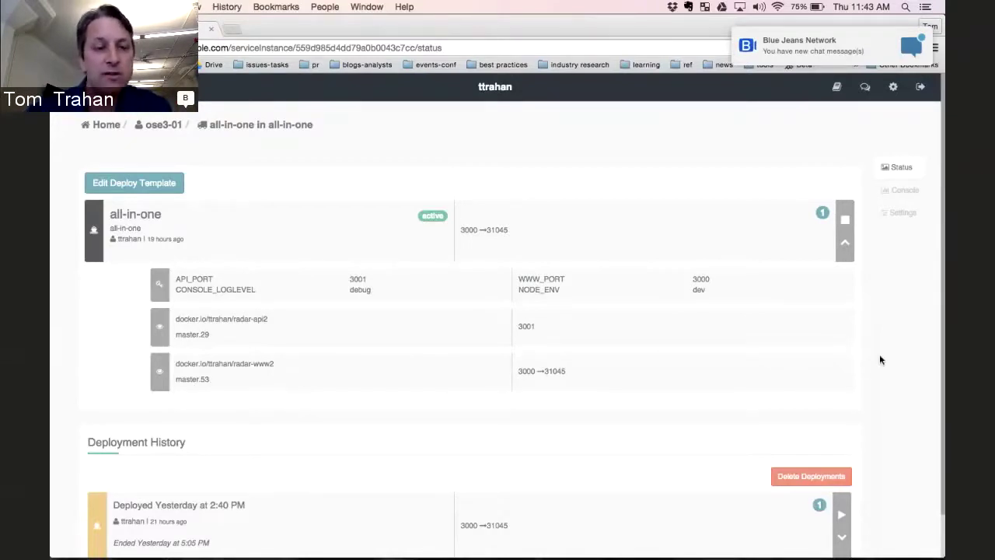
# - Expand the deployment from yesterday at 2:40 PM in the history and examine its variables, image versions and rollback option
pyautogui.scroll(-2, 881, 359)
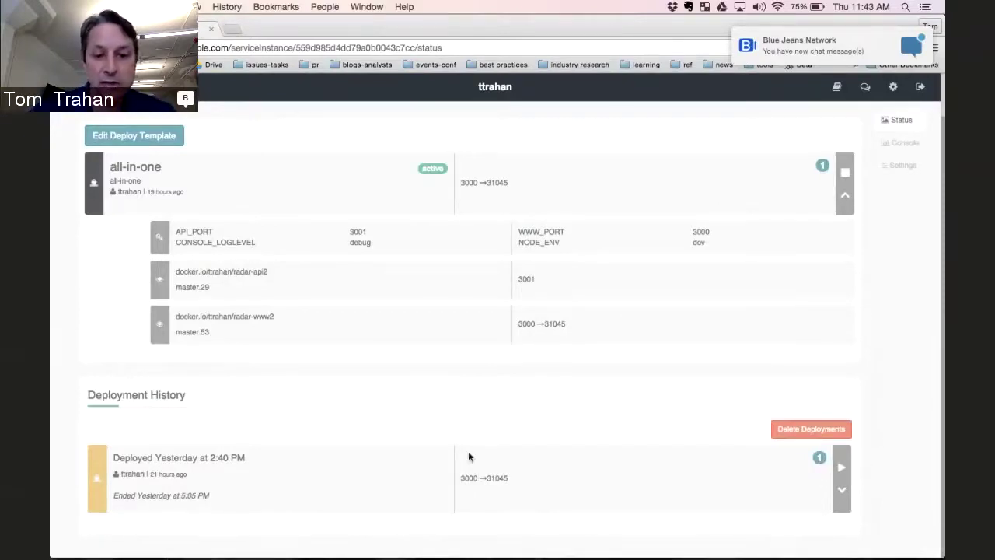
pyautogui.click(842, 489)
pyautogui.scroll(-4, 897, 437)
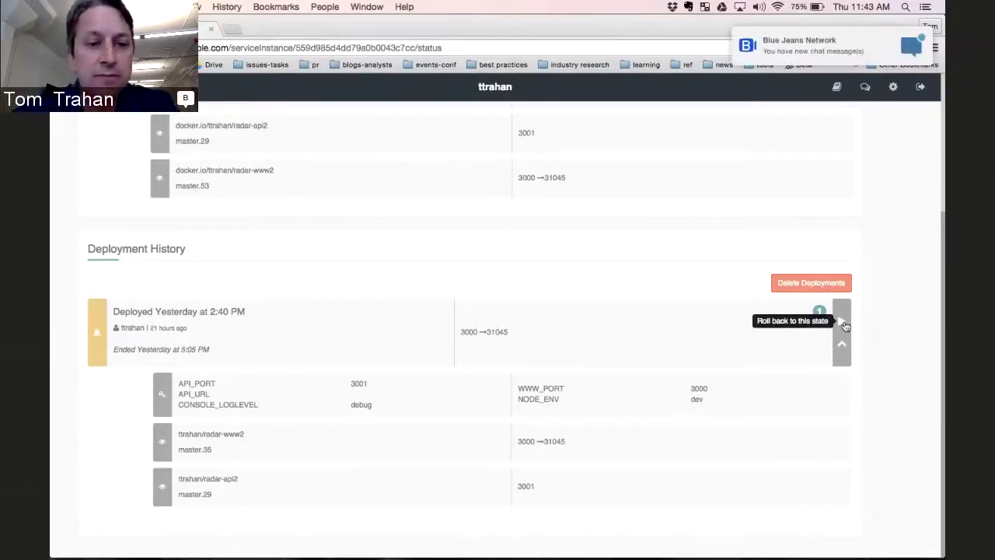
pyautogui.scroll(5, 910, 351)
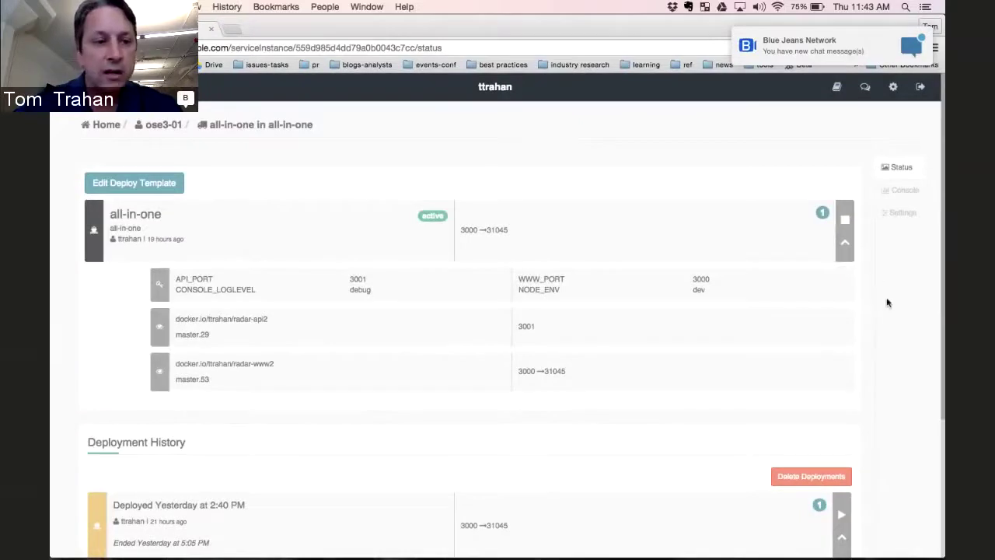
# - Edit the all-in-one deploy template to use radar-www2 tag master.55 and radar-api2 tag master.30, and save it
pyautogui.click(167, 187)
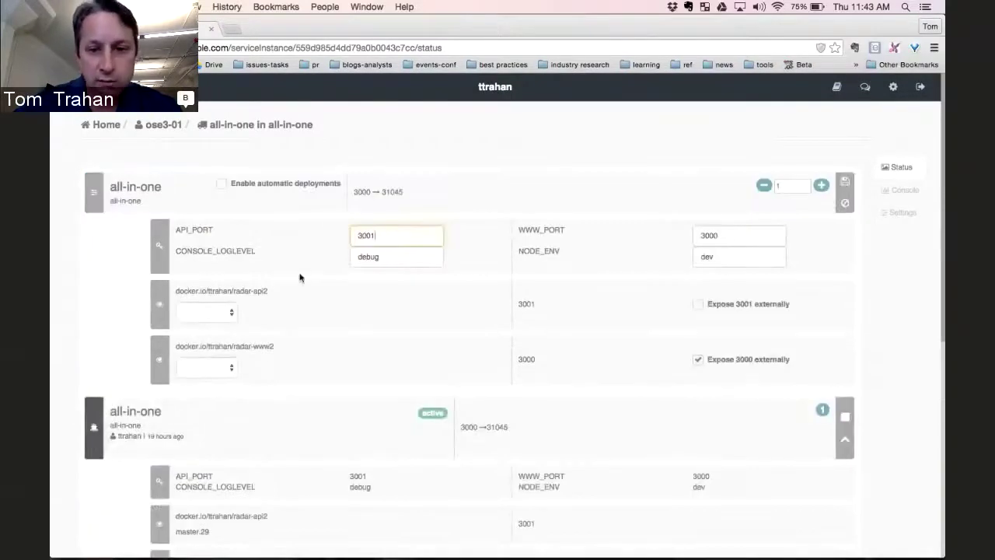
pyautogui.click(233, 362)
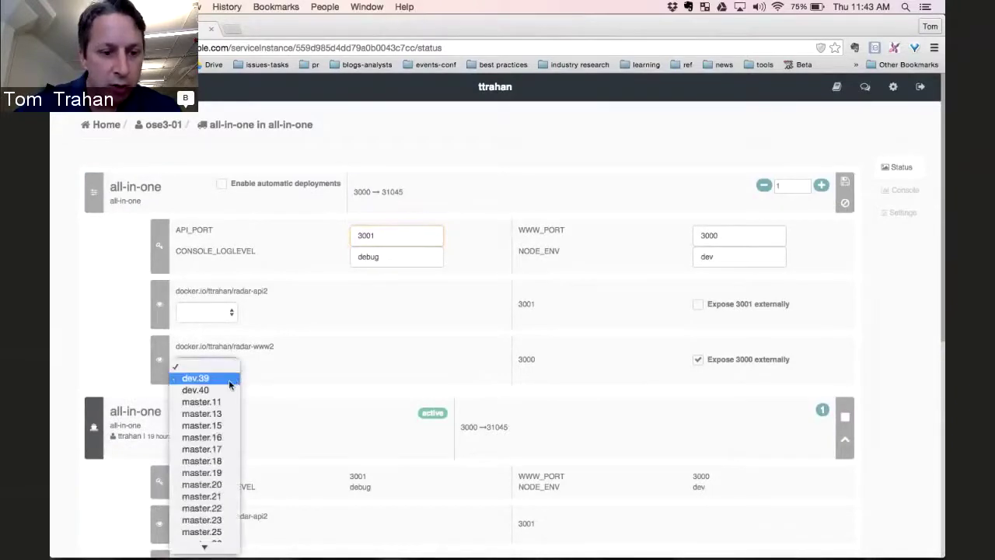
pyautogui.scroll(-5, 234, 399)
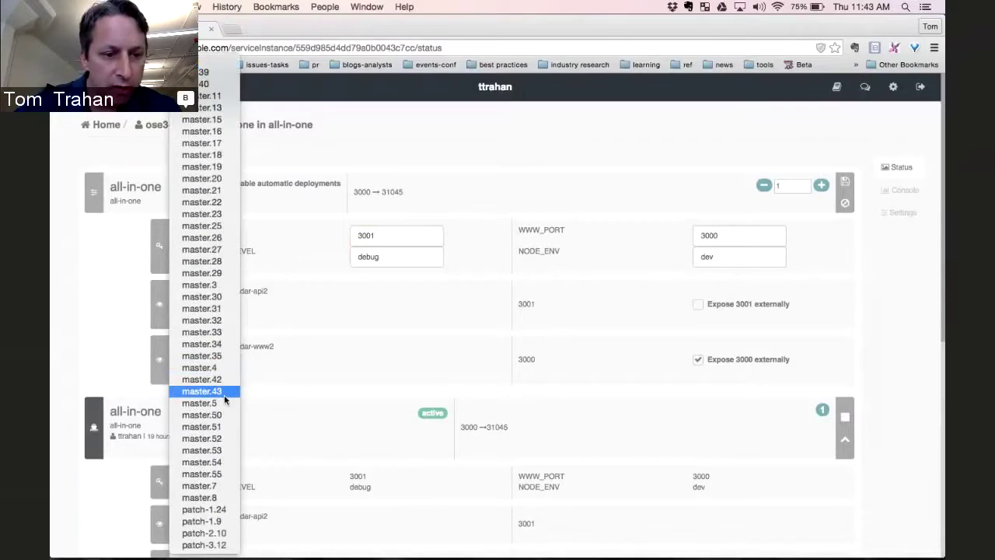
pyautogui.click(220, 474)
pyautogui.click(231, 312)
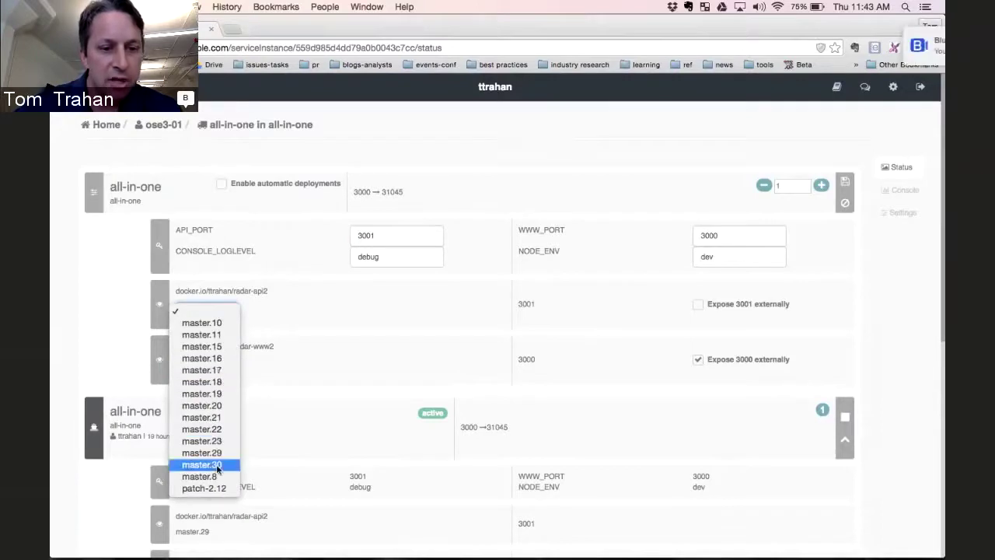
pyautogui.click(216, 464)
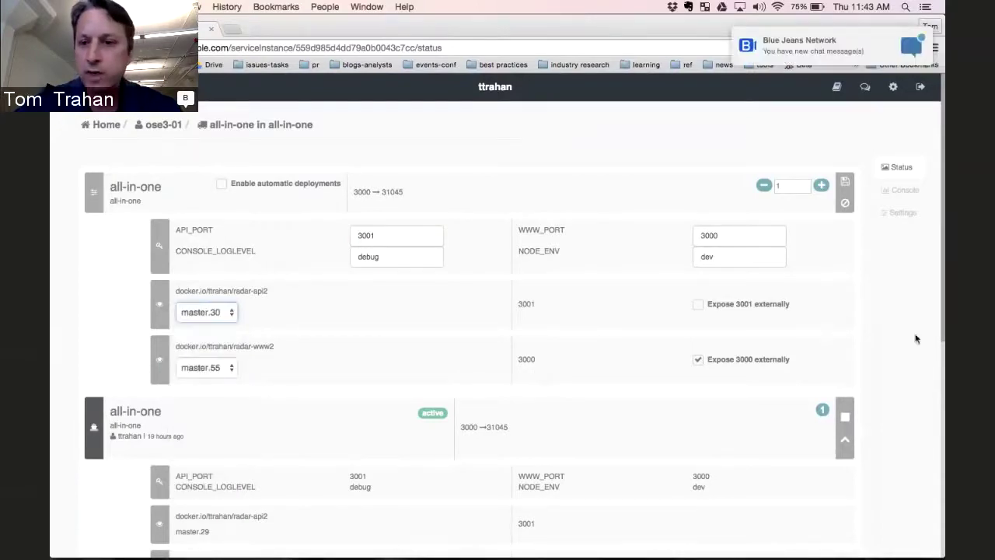
pyautogui.click(846, 183)
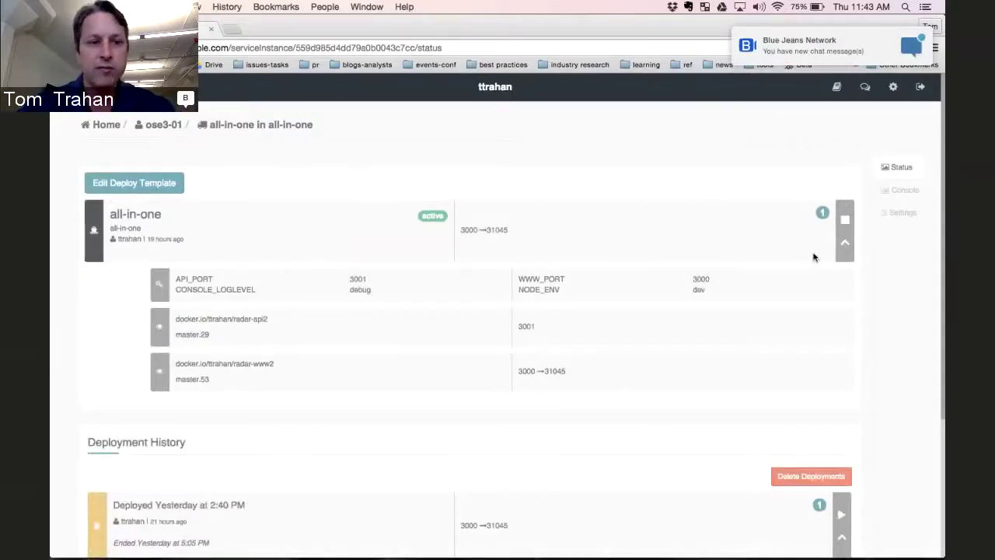
# - Open the all-in-one service's console and deploy the newly selected image tags to the all-in-one environment
pyautogui.scroll(-4, 917, 345)
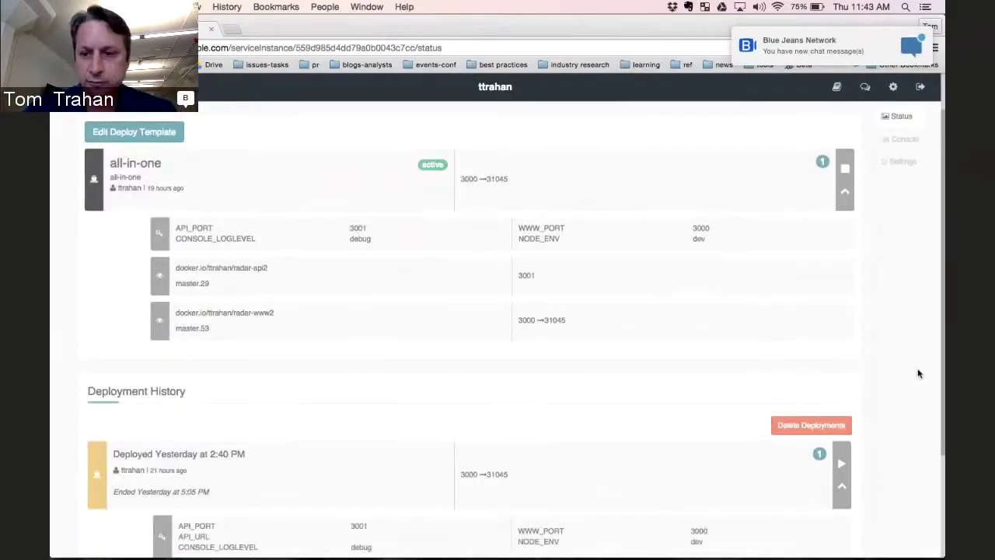
pyautogui.click(844, 377)
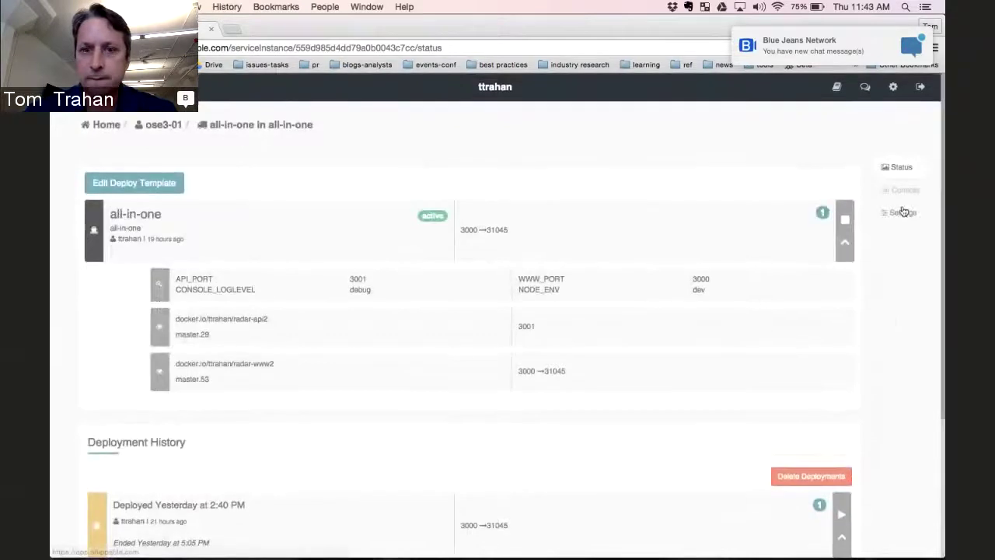
pyautogui.click(904, 192)
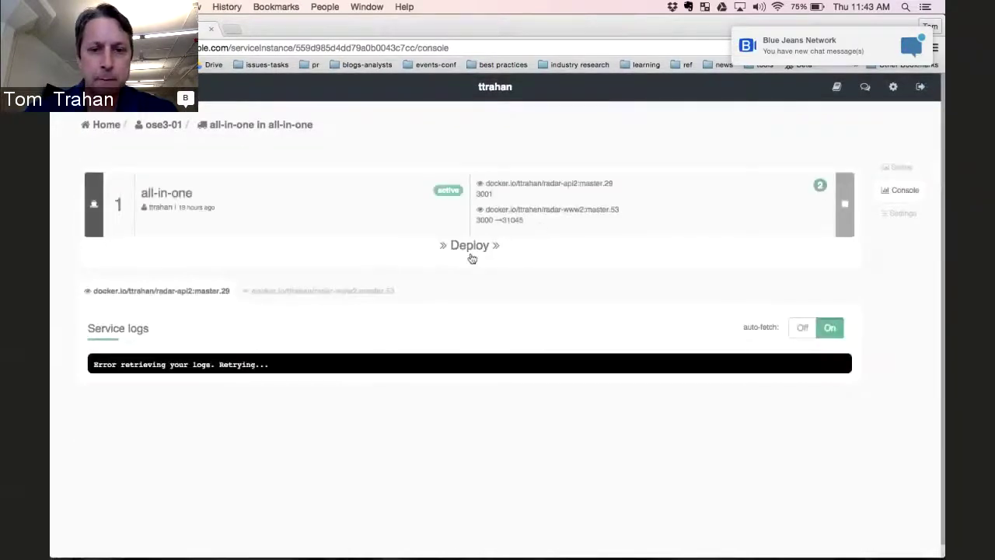
pyautogui.click(475, 254)
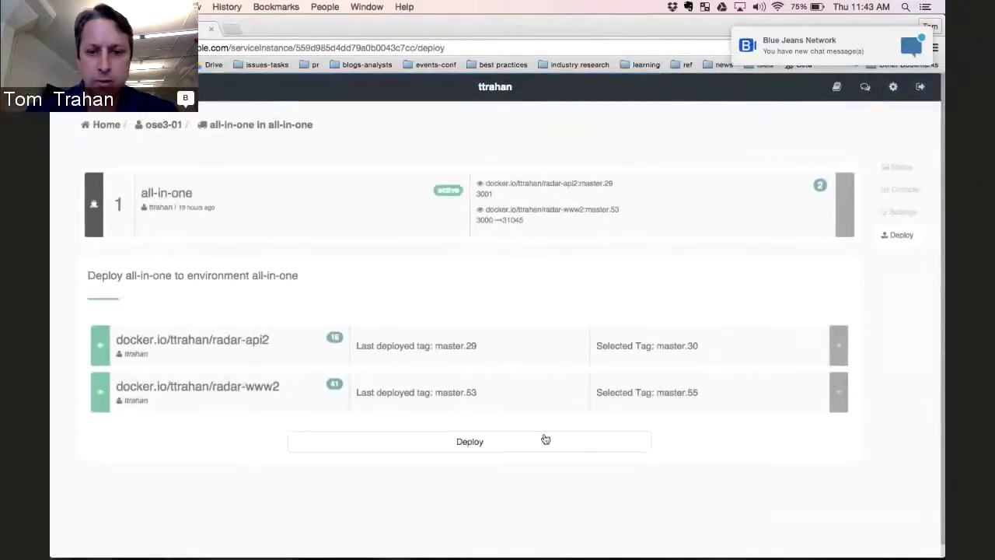
pyautogui.click(525, 449)
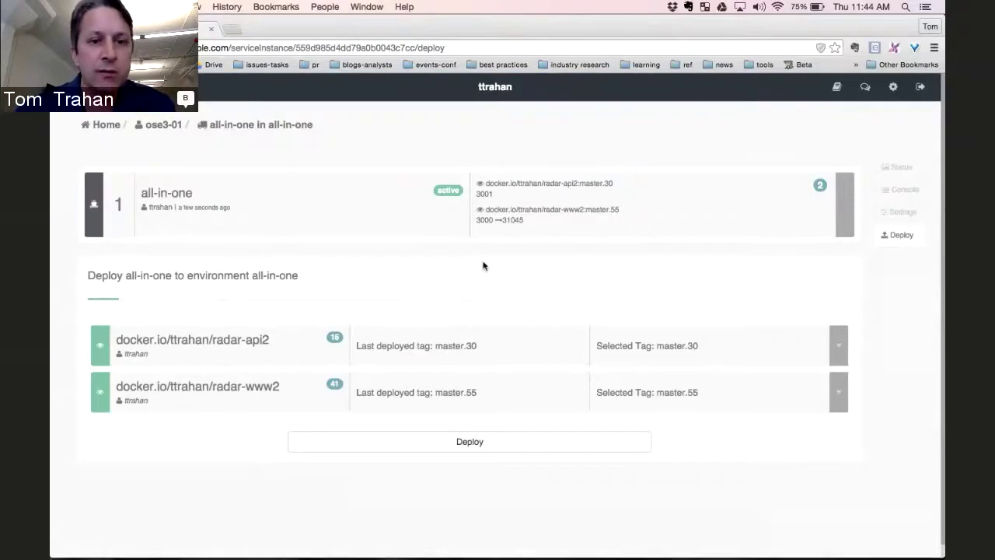
# - Switch to the OpenShift console and review the services and running pods in the ose3-01 project overview
pyautogui.press('super+grave')
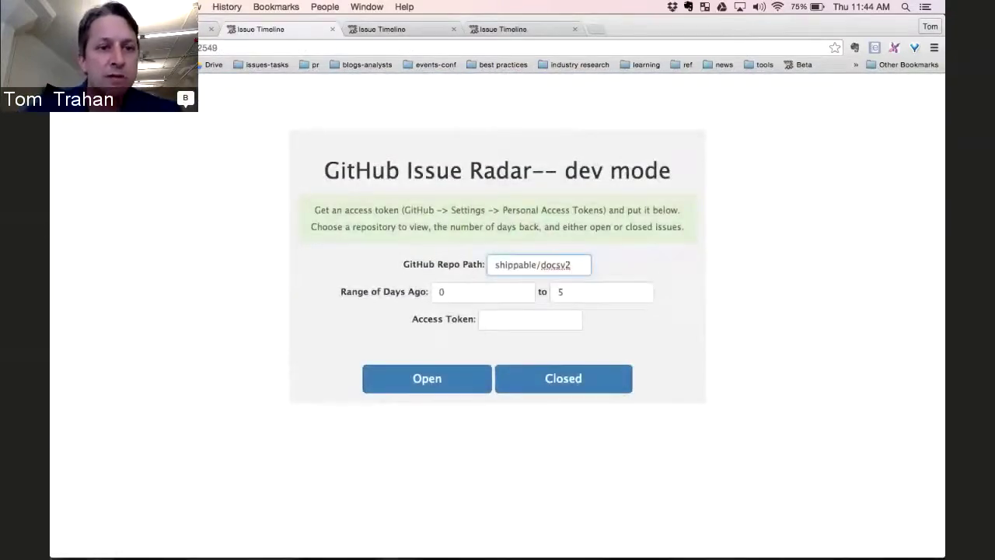
pyautogui.press('super+grave')
pyautogui.click(190, 296)
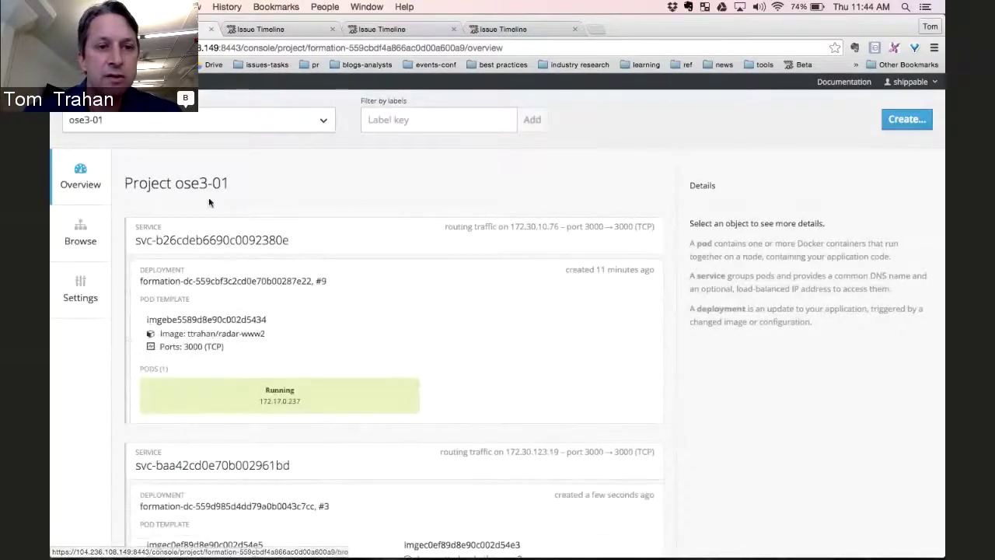
pyautogui.scroll(-1, 305, 168)
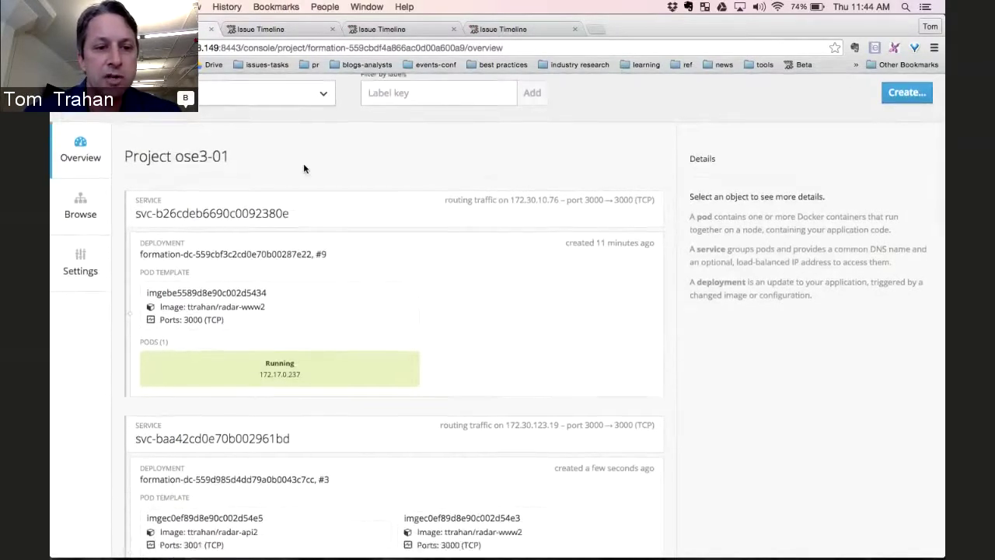
pyautogui.scroll(-1, 304, 168)
pyautogui.scroll(-4, 305, 168)
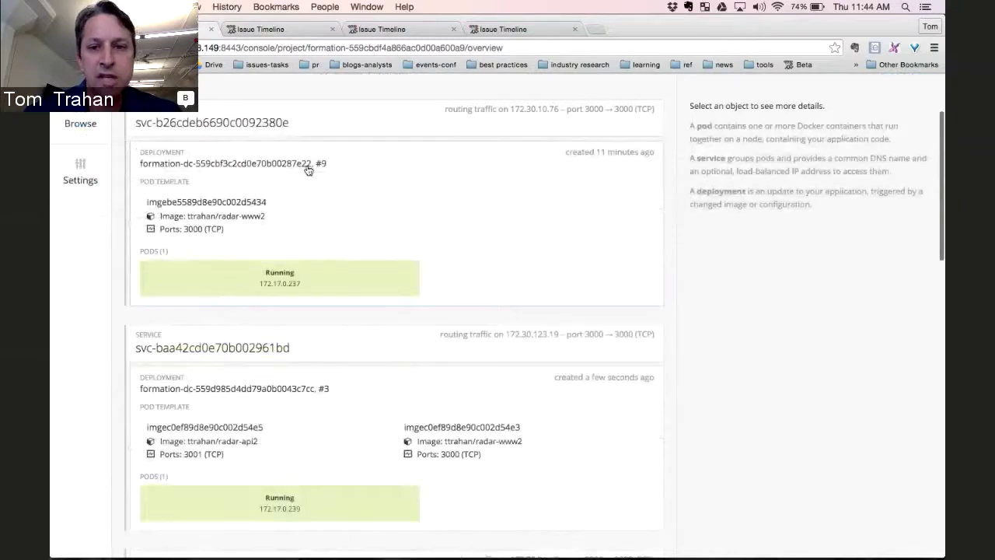
pyautogui.scroll(3, 307, 168)
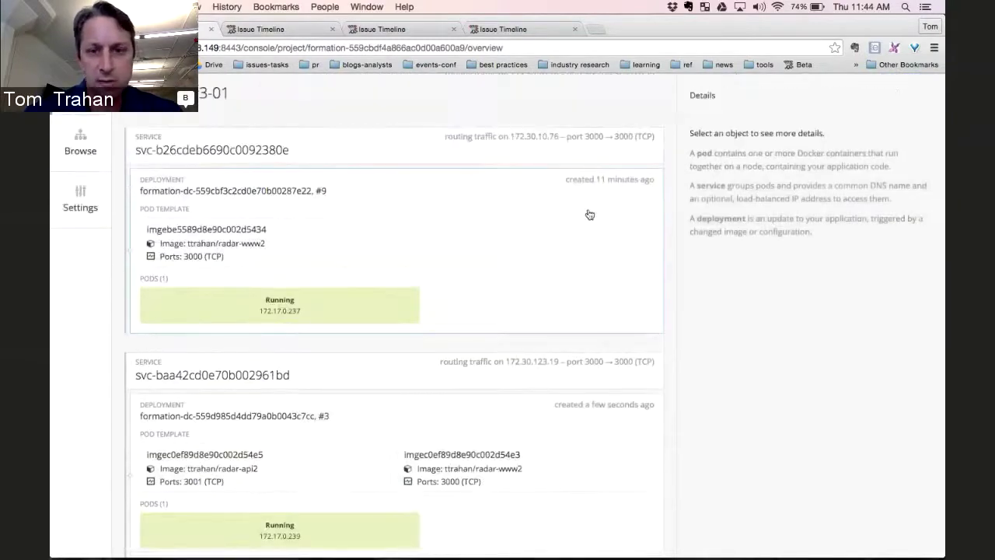
# - Select the deployment containing both radar-api2 and radar-www2 and check its container image tags and environment variables
pyautogui.scroll(-3, 720, 290)
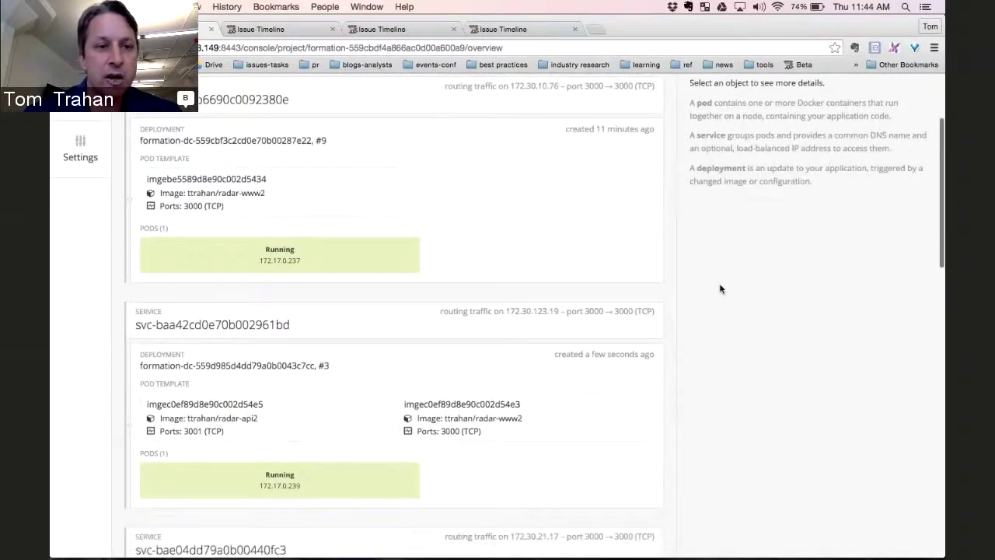
pyautogui.scroll(-2, 720, 289)
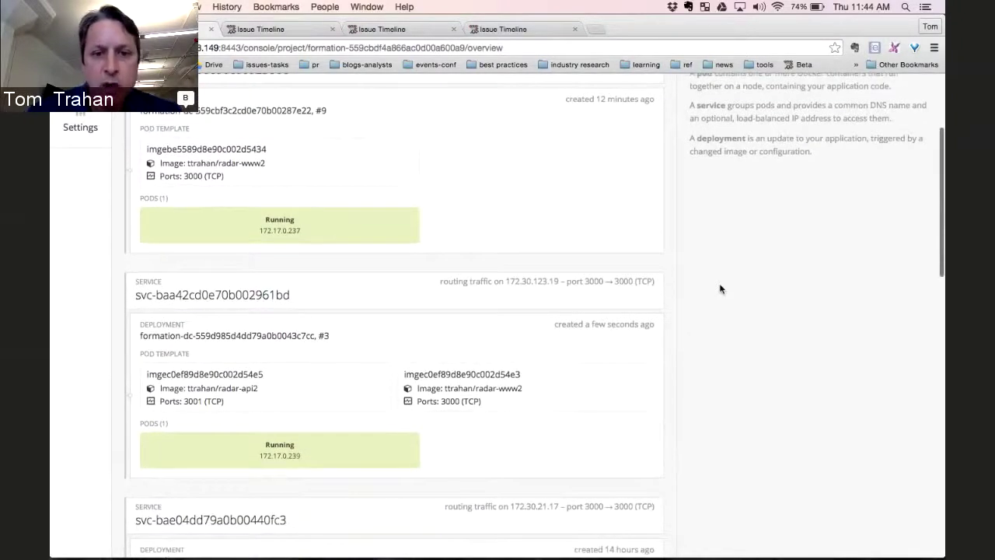
pyautogui.scroll(-5, 684, 284)
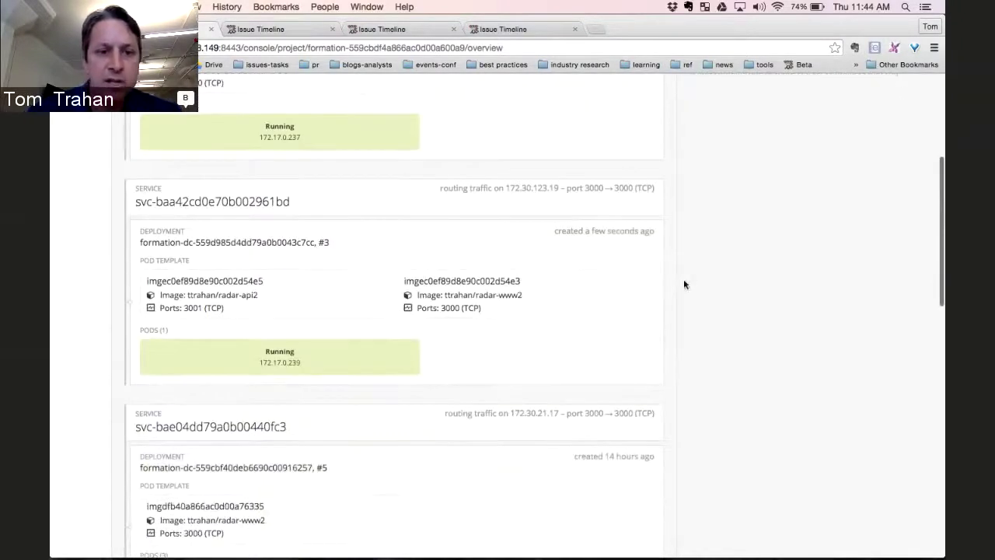
pyautogui.click(601, 246)
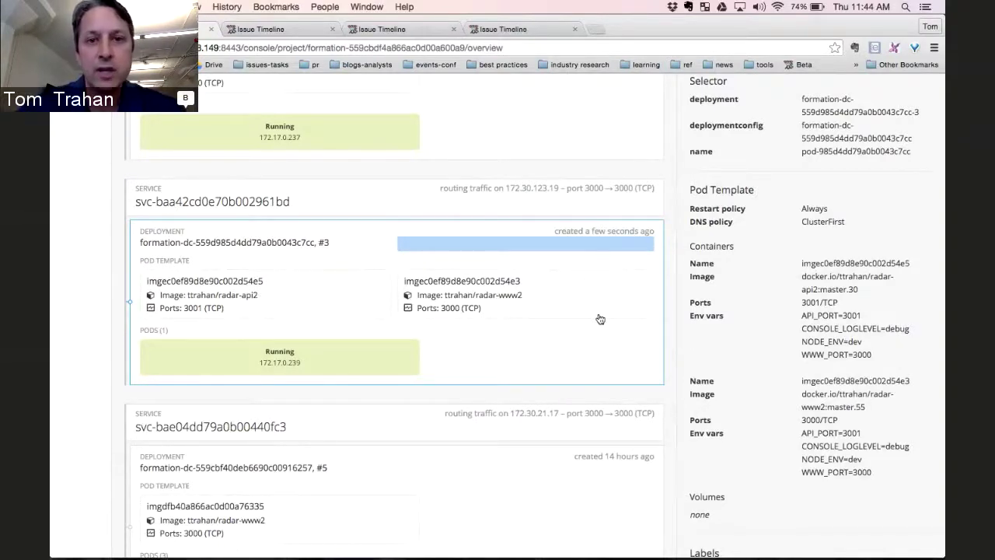
pyautogui.scroll(4, 599, 318)
# - Open the last Issue Timeline page and reload the deployed GitHub Issue Radar app to check it
pyautogui.click(503, 29)
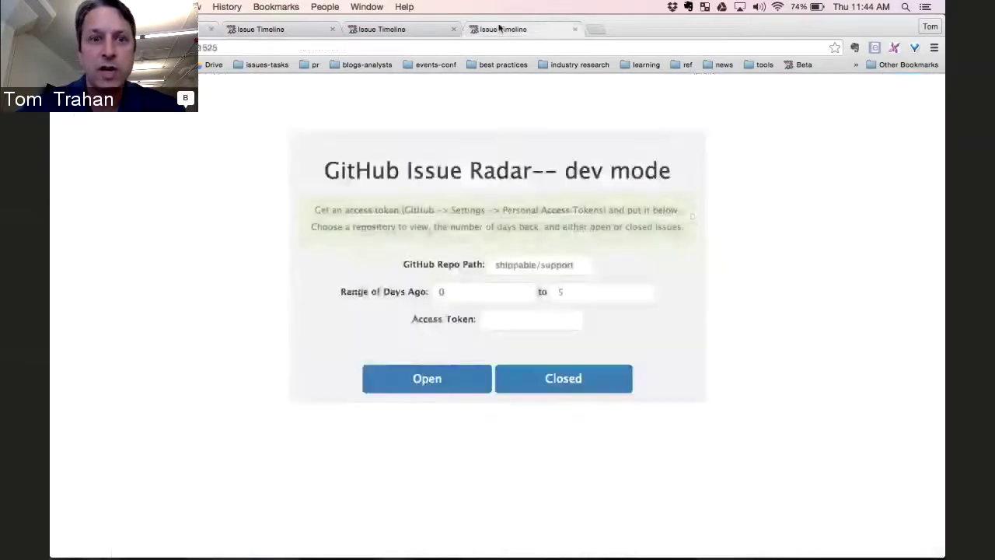
pyautogui.press('super+r')
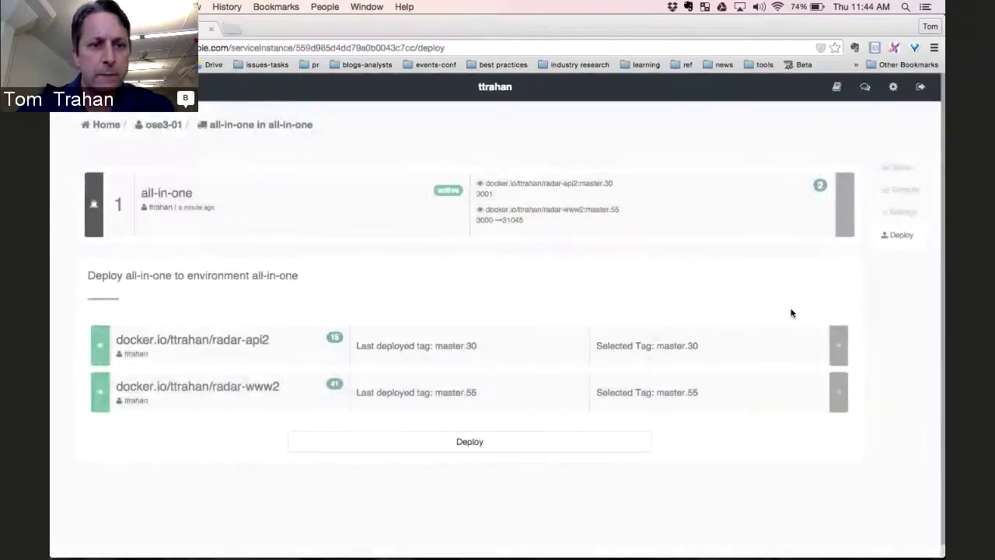
# - Back in Shippable, check the all-in-one service's status, return to the ose3-01 formation overview and group it by service
pyautogui.click(899, 169)
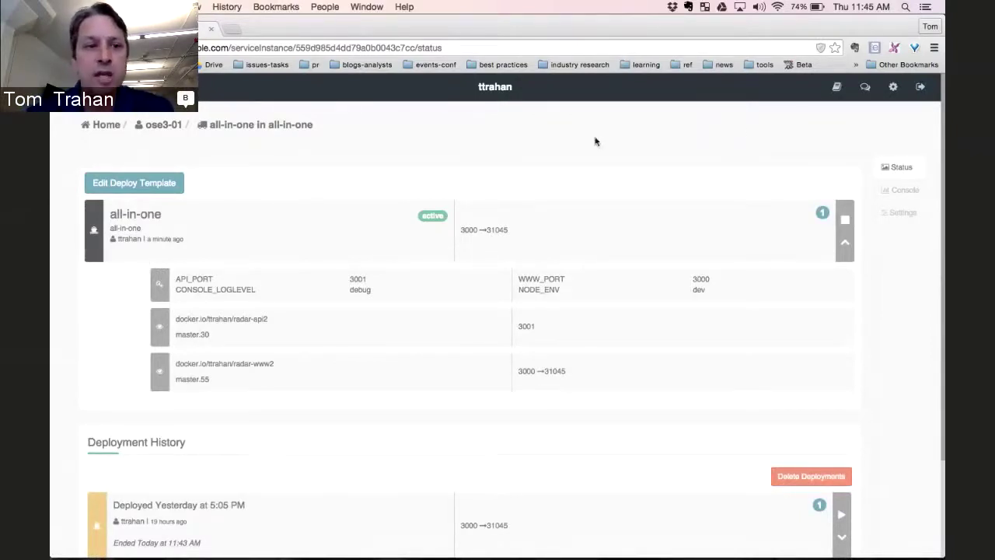
pyautogui.click(165, 127)
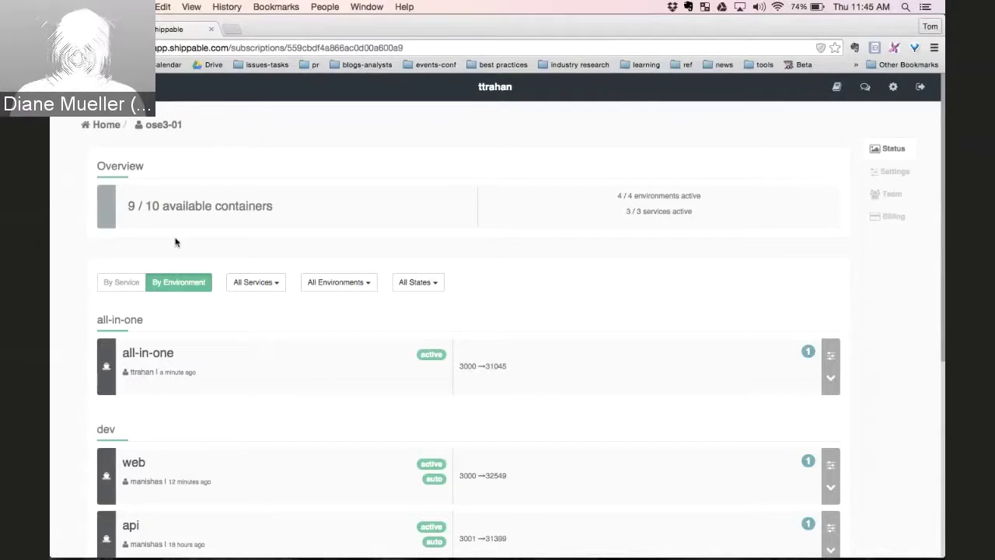
pyautogui.click(123, 283)
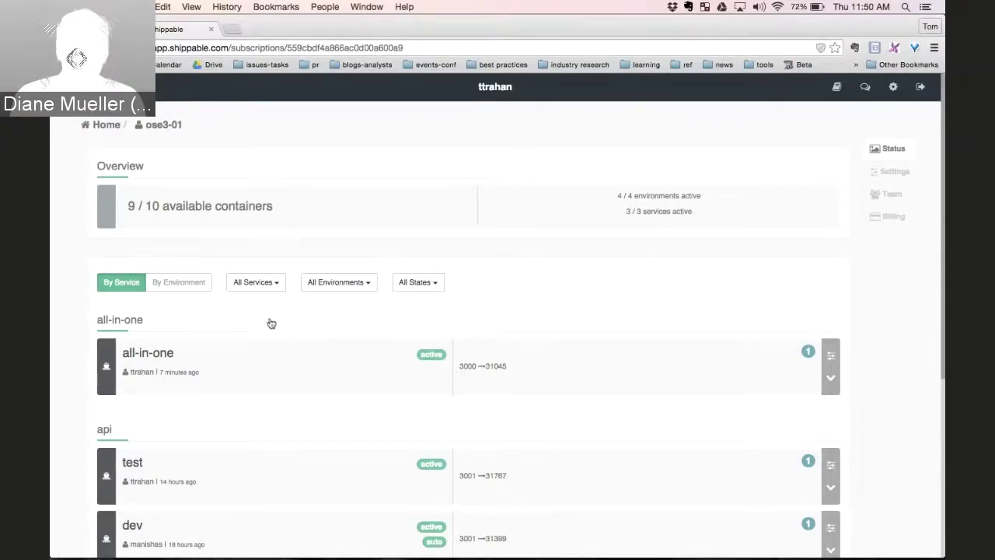
# - Switch to the slide presentation and advance from the demo slide to the closing "thank you!" slide
pyautogui.press('super+Tab')
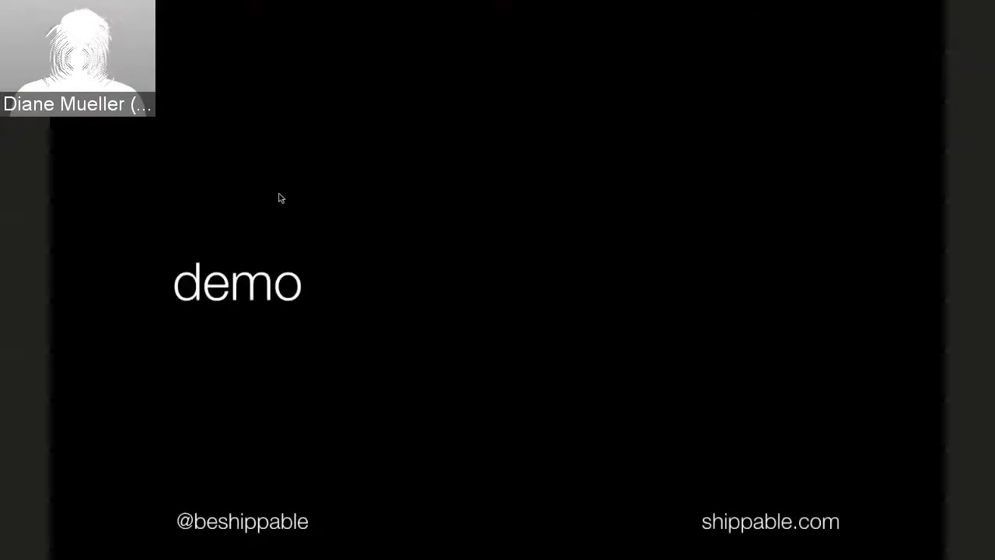
pyautogui.press('Right')
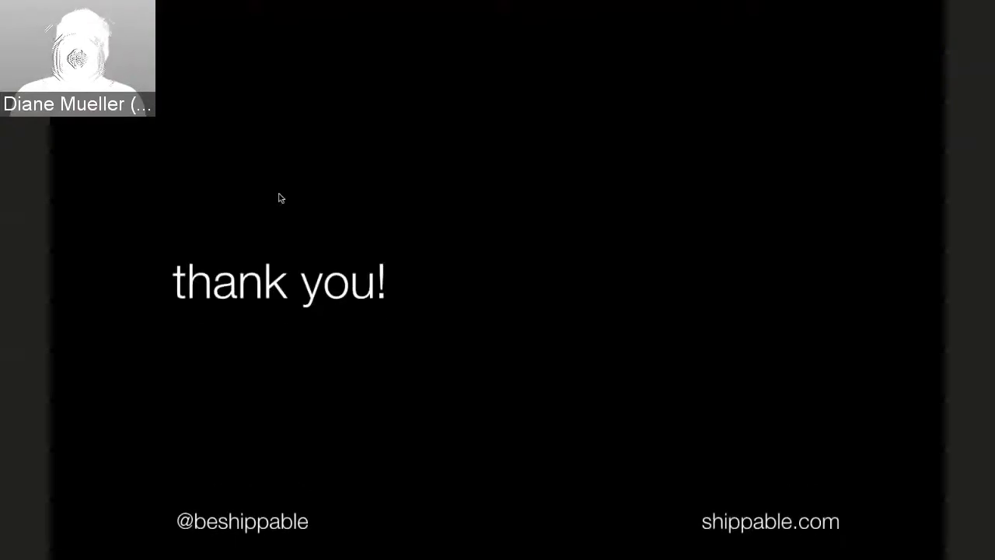